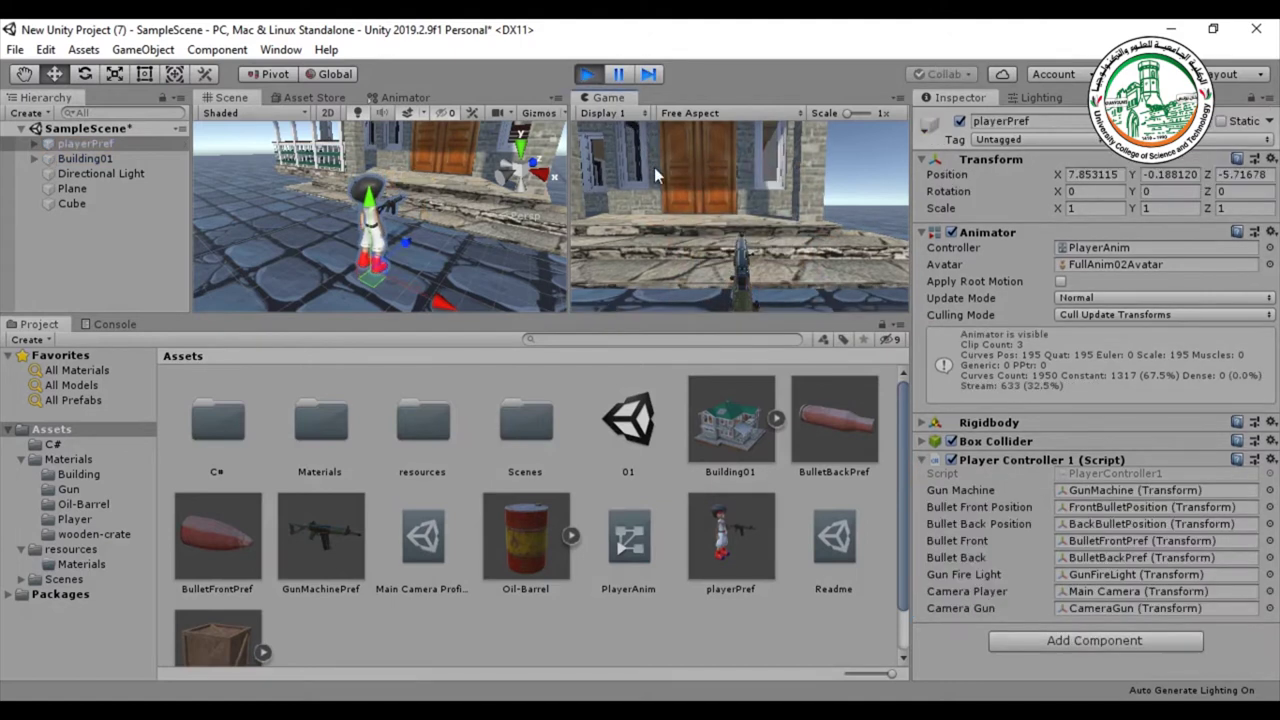
Test the running game by walking the player forward and back and firing the gun, and stop play mode
{"action": "key", "text": "w"}
{"action": "key", "text": "s"}
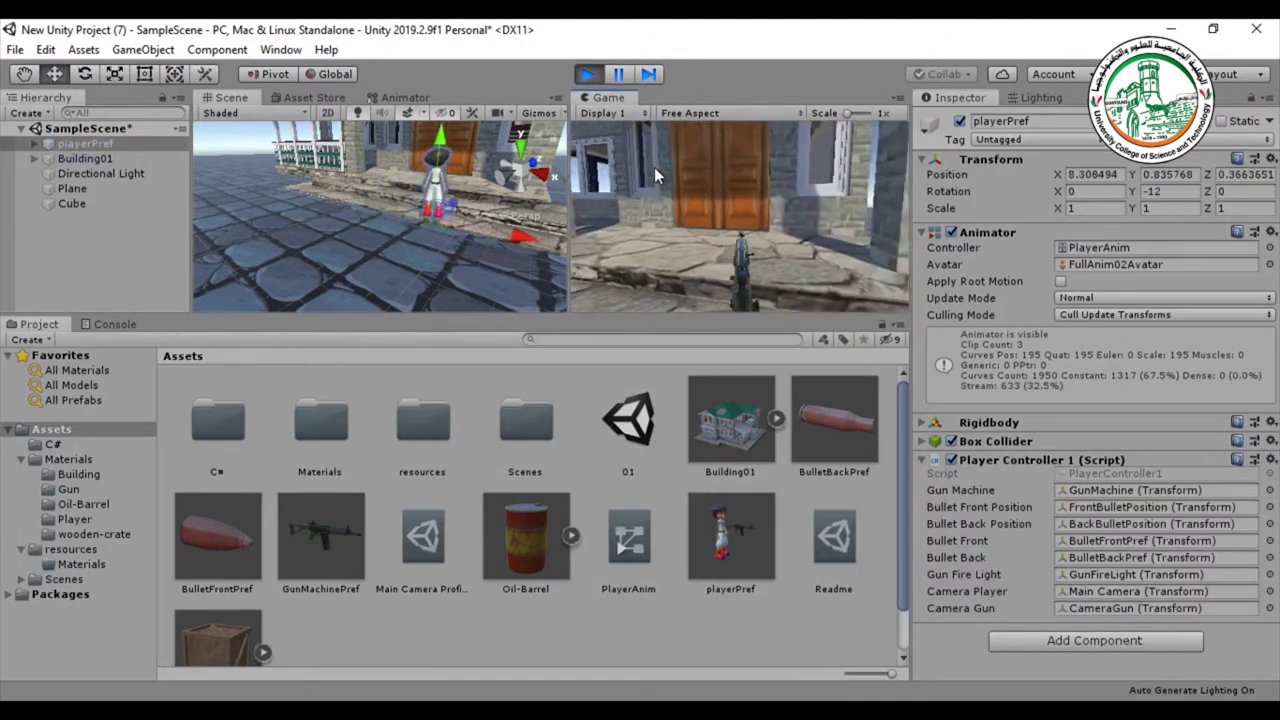
{"action": "left_click", "coordinate": [654, 167]}
{"action": "left_click", "coordinate": [654, 167]}
{"action": "left_click", "coordinate": [654, 167]}
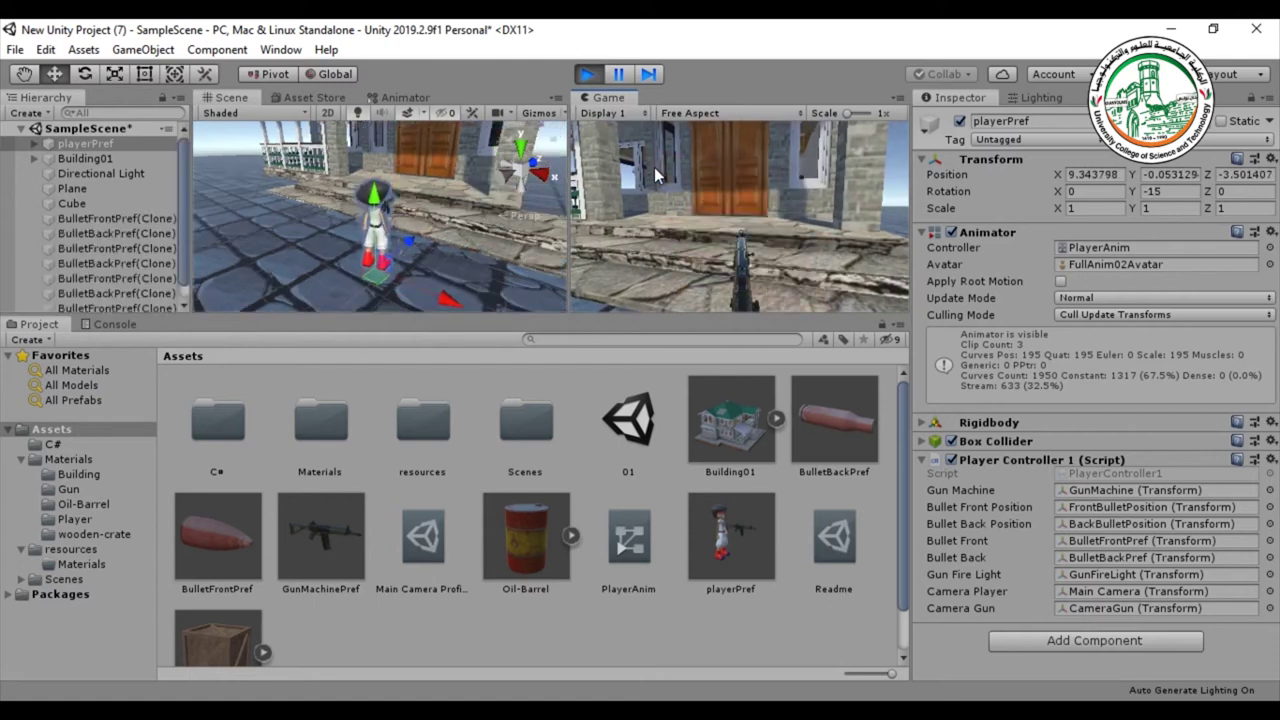
{"action": "key", "text": "w"}
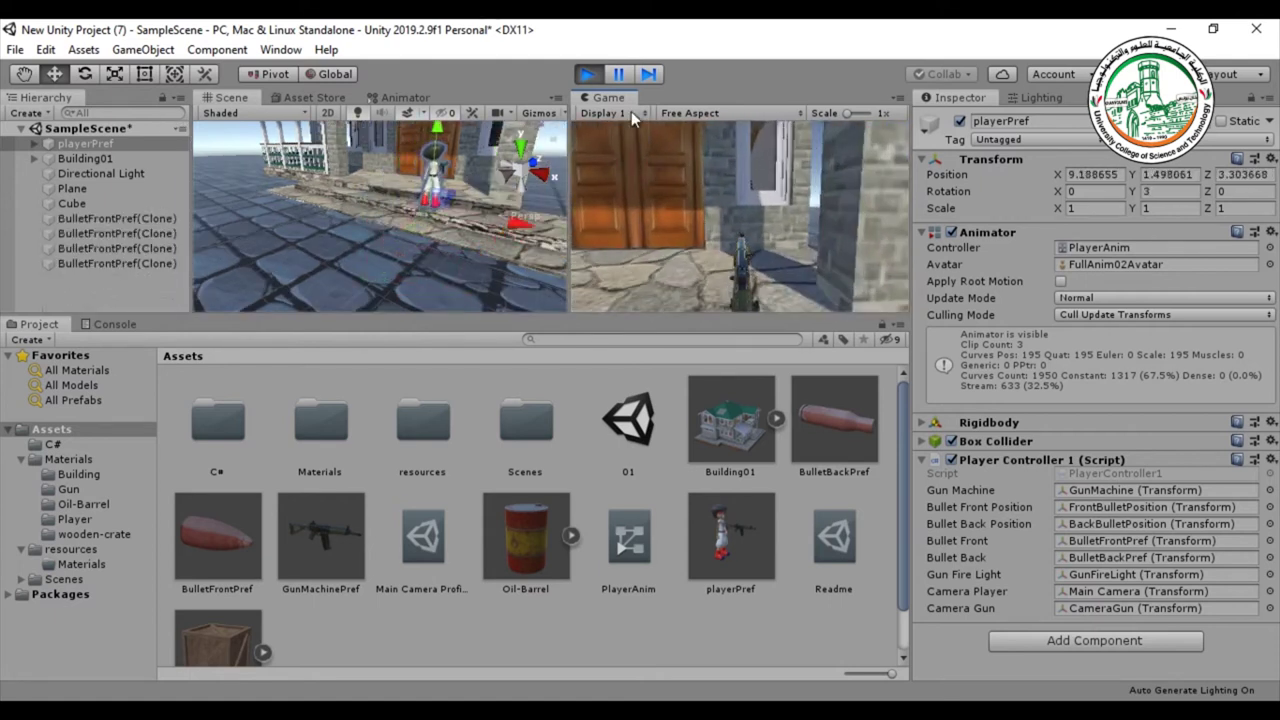
{"action": "left_click", "coordinate": [589, 74]}
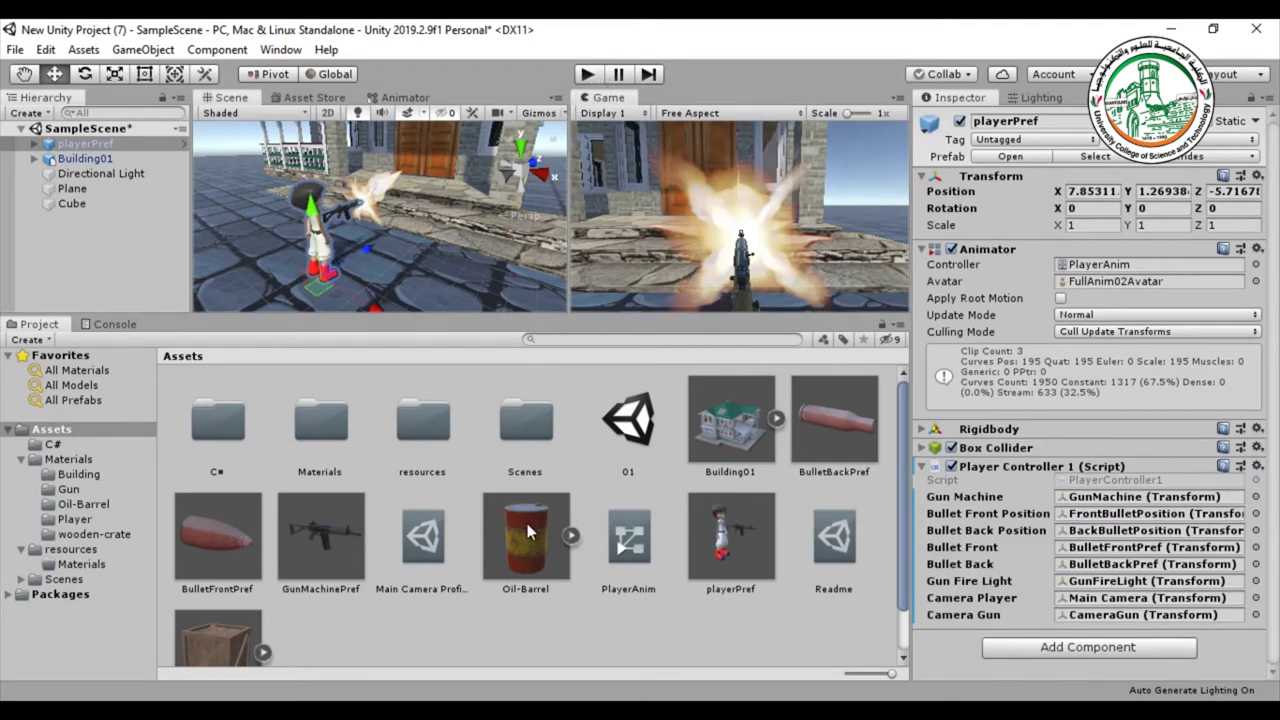
Place the Oil-Barrel and wooden-crate models from the project assets into the scene near the player
{"action": "left_click_drag", "start_coordinate": [527, 523], "coordinate": [434, 236]}
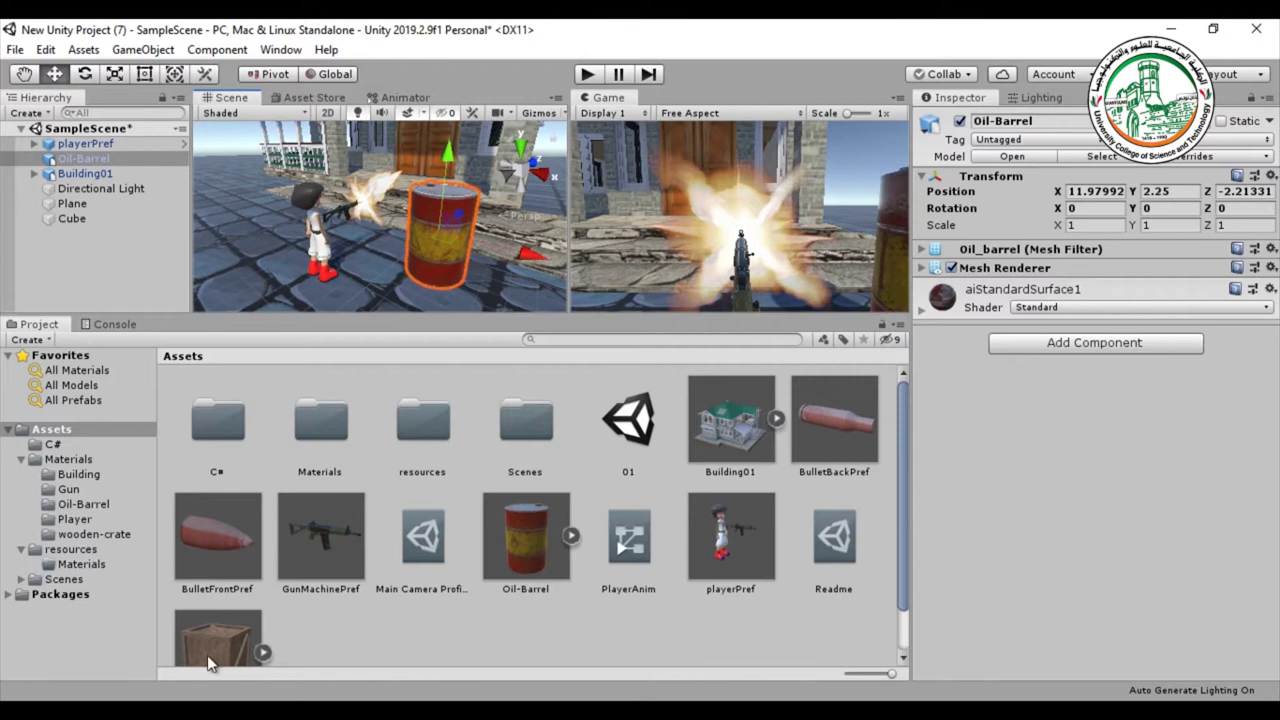
{"action": "scroll", "coordinate": [207, 655], "scroll_direction": "down", "scroll_amount": 1}
{"action": "left_click_drag", "start_coordinate": [210, 630], "coordinate": [416, 254]}
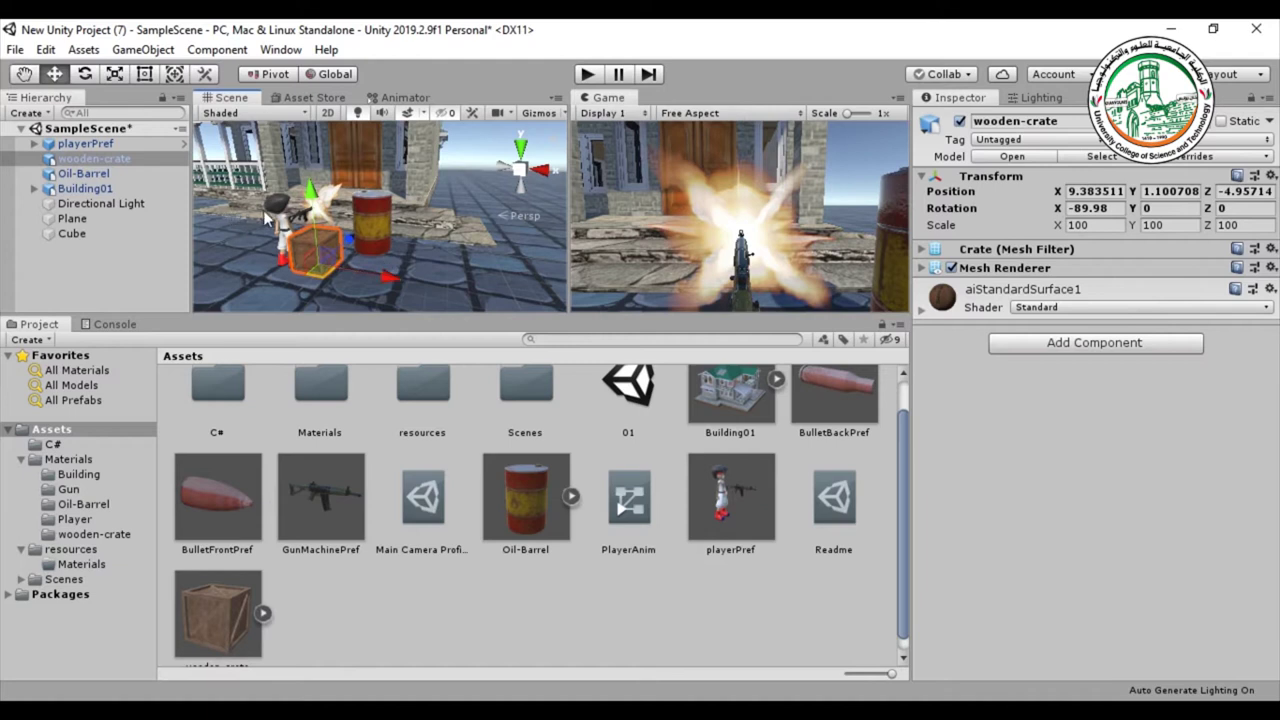
Move the Oil-Barrel along the X axis away from the player and house, to about X 34.9
{"action": "left_click", "coordinate": [368, 235]}
{"action": "key", "text": "f"}
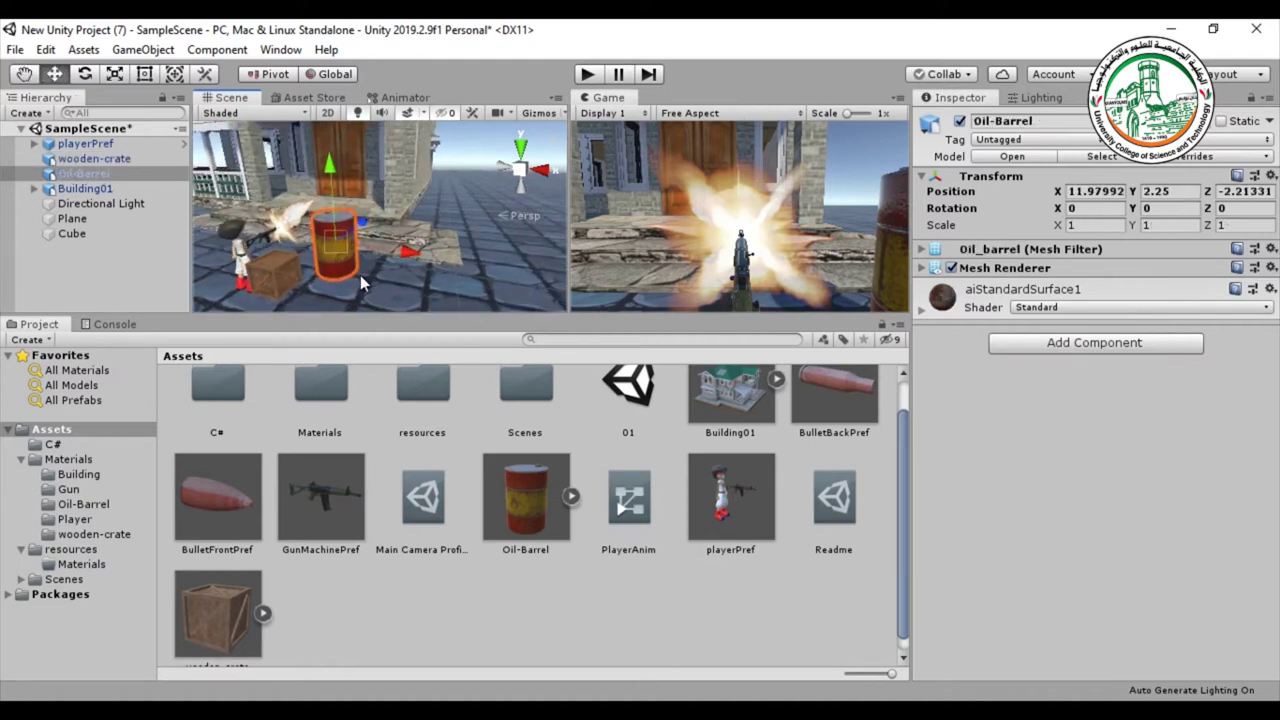
{"action": "key", "text": "shift+space"}
{"action": "scroll", "coordinate": [534, 337], "scroll_direction": "down", "scroll_amount": 3}
{"action": "middle_click_drag", "start_coordinate": [609, 450], "coordinate": [307, 455]}
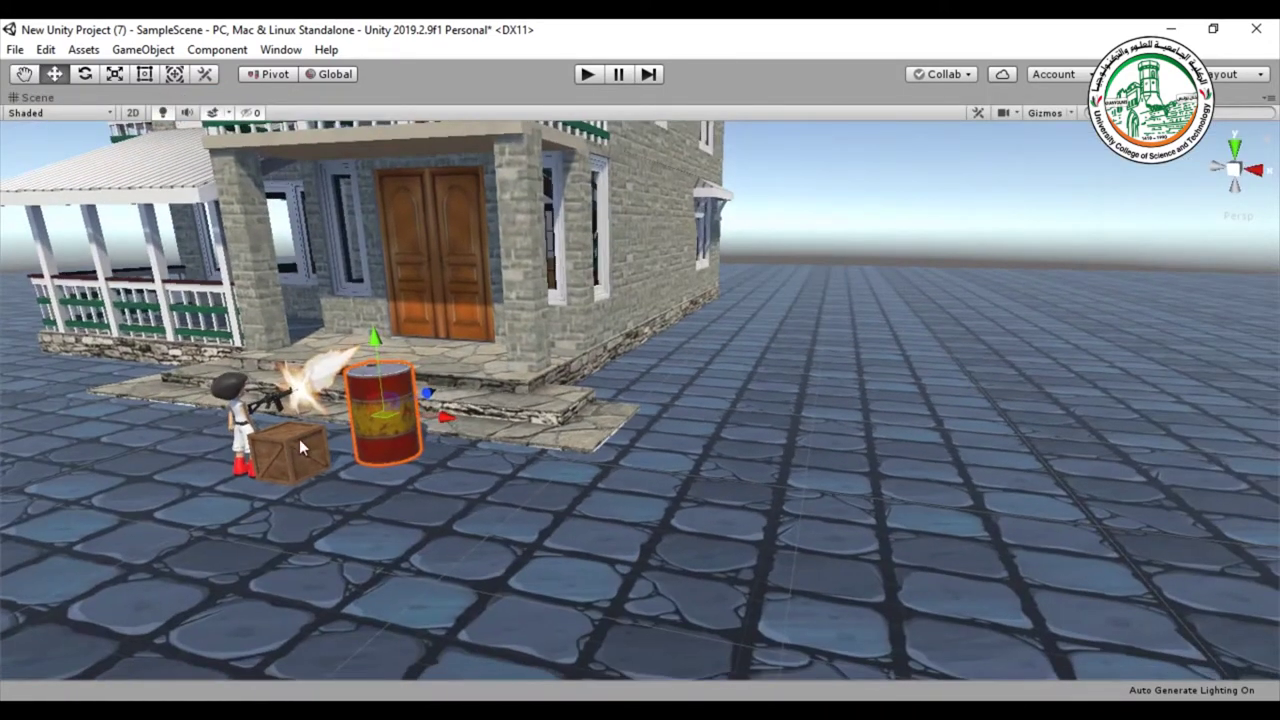
{"action": "left_click_drag", "start_coordinate": [445, 419], "coordinate": [1041, 482]}
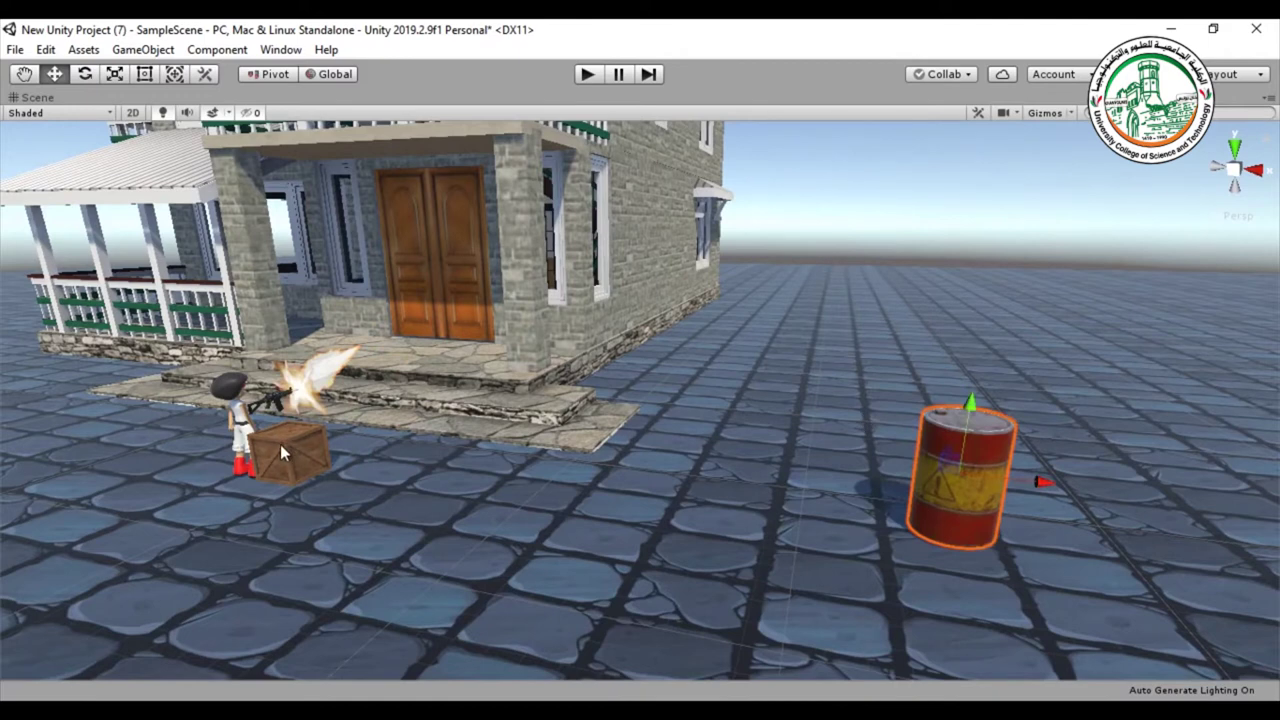
{"action": "left_click_drag", "start_coordinate": [561, 460], "coordinate": [637, 553], "text": "alt"}
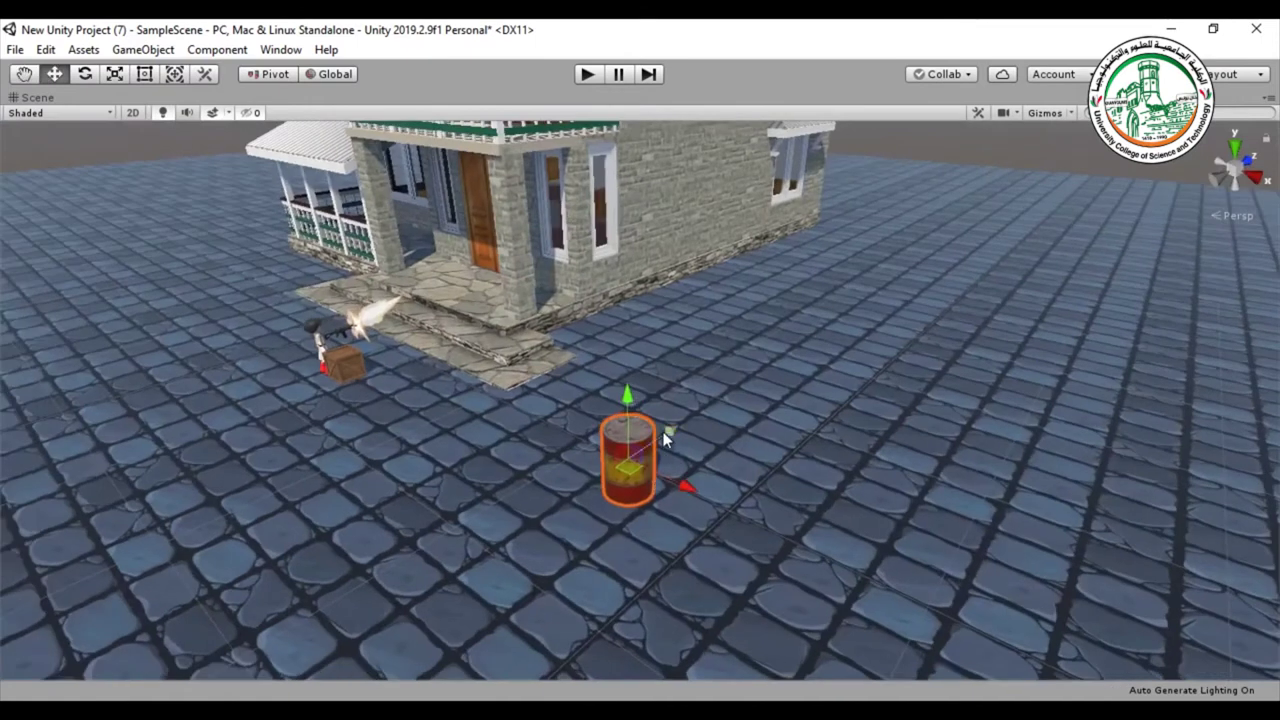
{"action": "key", "text": "shift+space"}
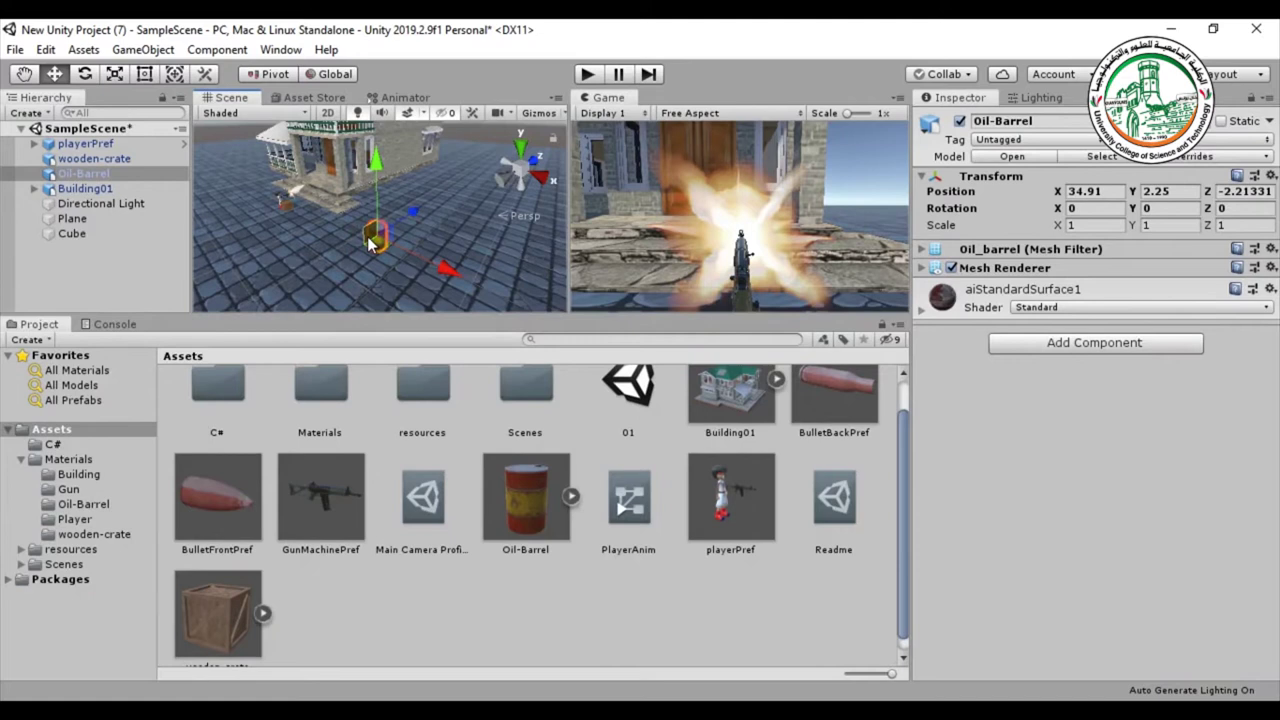
Add a Rigidbody component to the Oil-Barrel
{"action": "scroll", "coordinate": [316, 222], "scroll_direction": "up", "scroll_amount": 4}
{"action": "scroll", "coordinate": [322, 234], "scroll_direction": "down", "scroll_amount": 3}
{"action": "left_click_drag", "start_coordinate": [352, 231], "coordinate": [374, 186], "text": "alt"}
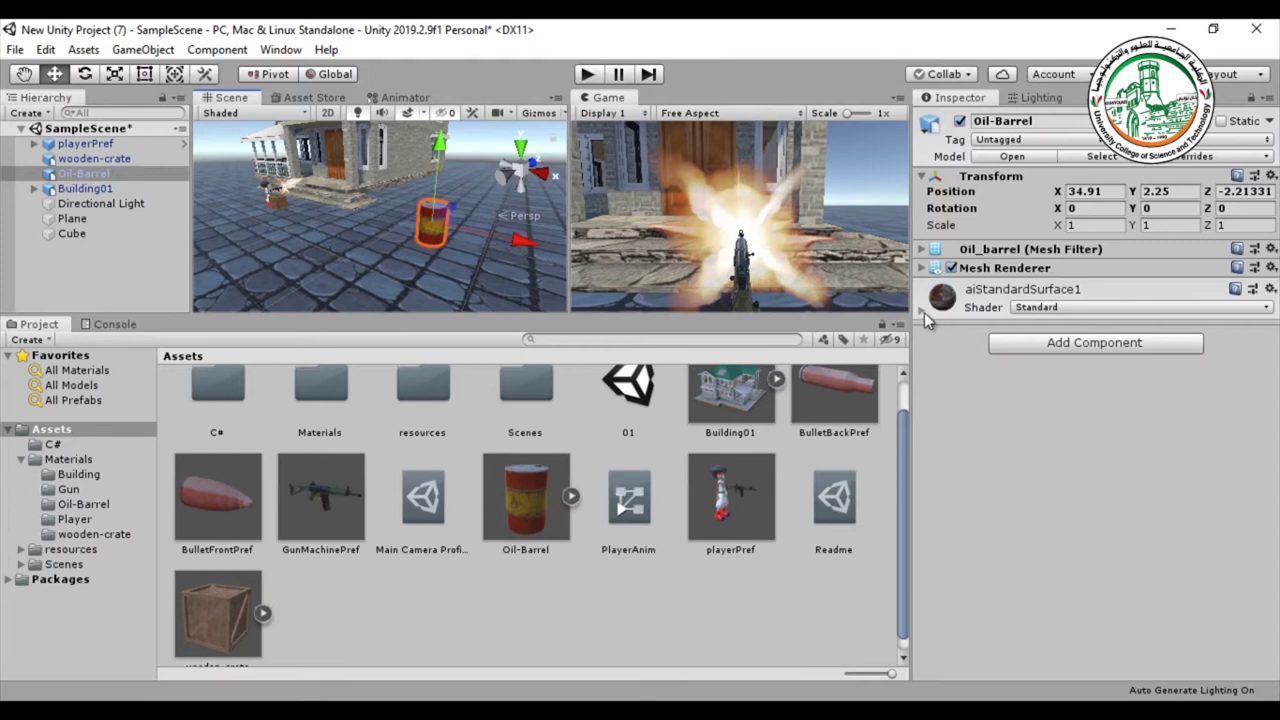
{"action": "left_click", "coordinate": [920, 311]}
{"action": "left_click", "coordinate": [920, 312]}
{"action": "left_click", "coordinate": [1087, 342]}
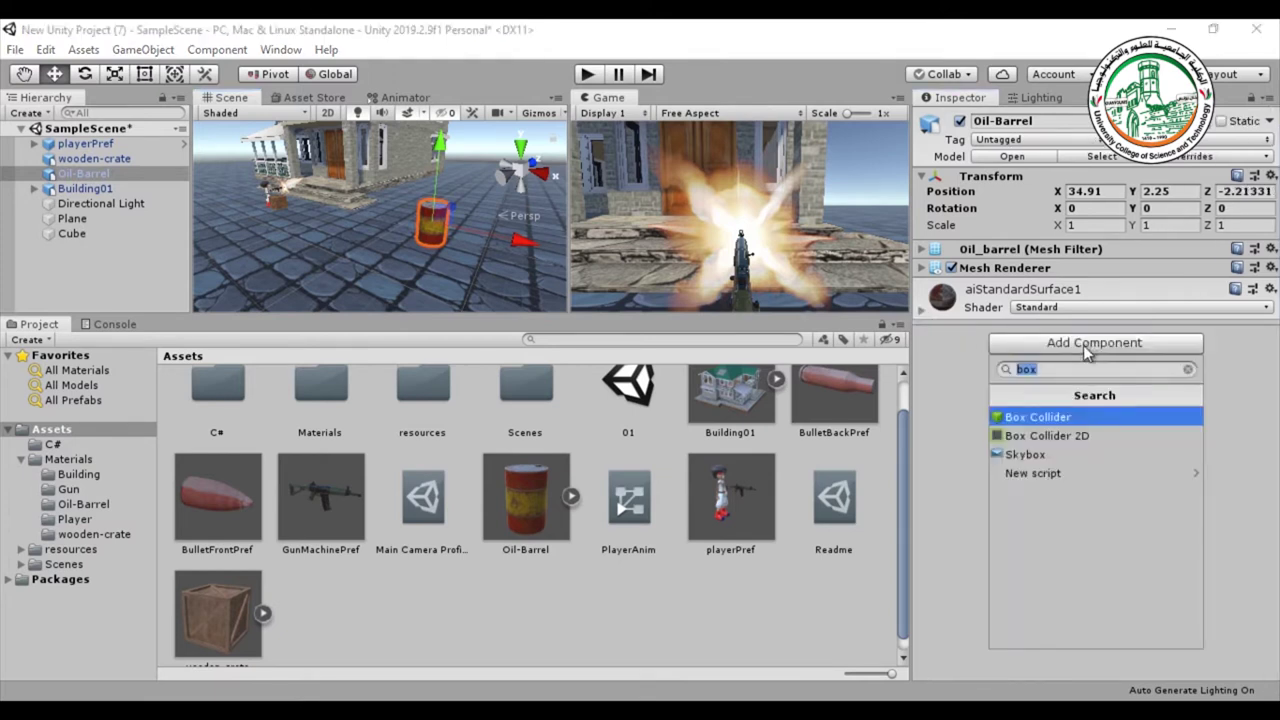
{"action": "type", "text": "rig"}
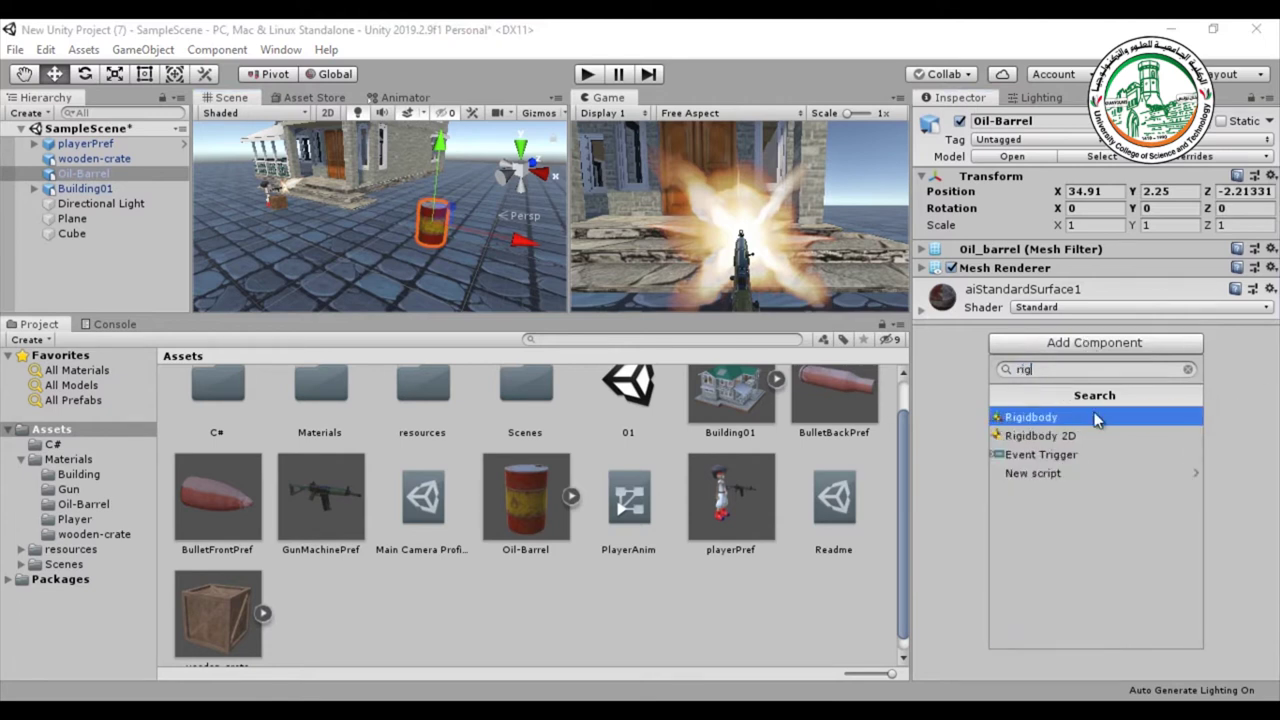
{"action": "left_click", "coordinate": [1059, 417]}
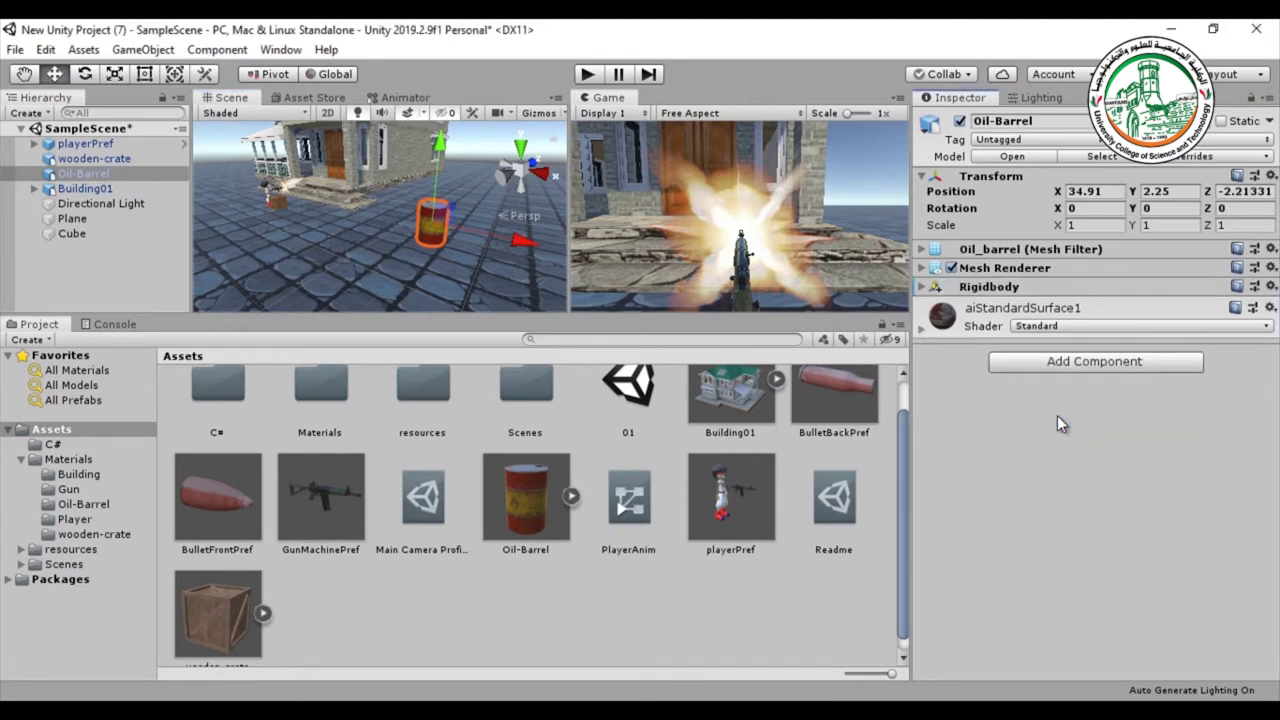
Add a Mesh Collider component to the Oil-Barrel and enable its Convex option
{"action": "left_click", "coordinate": [1048, 365]}
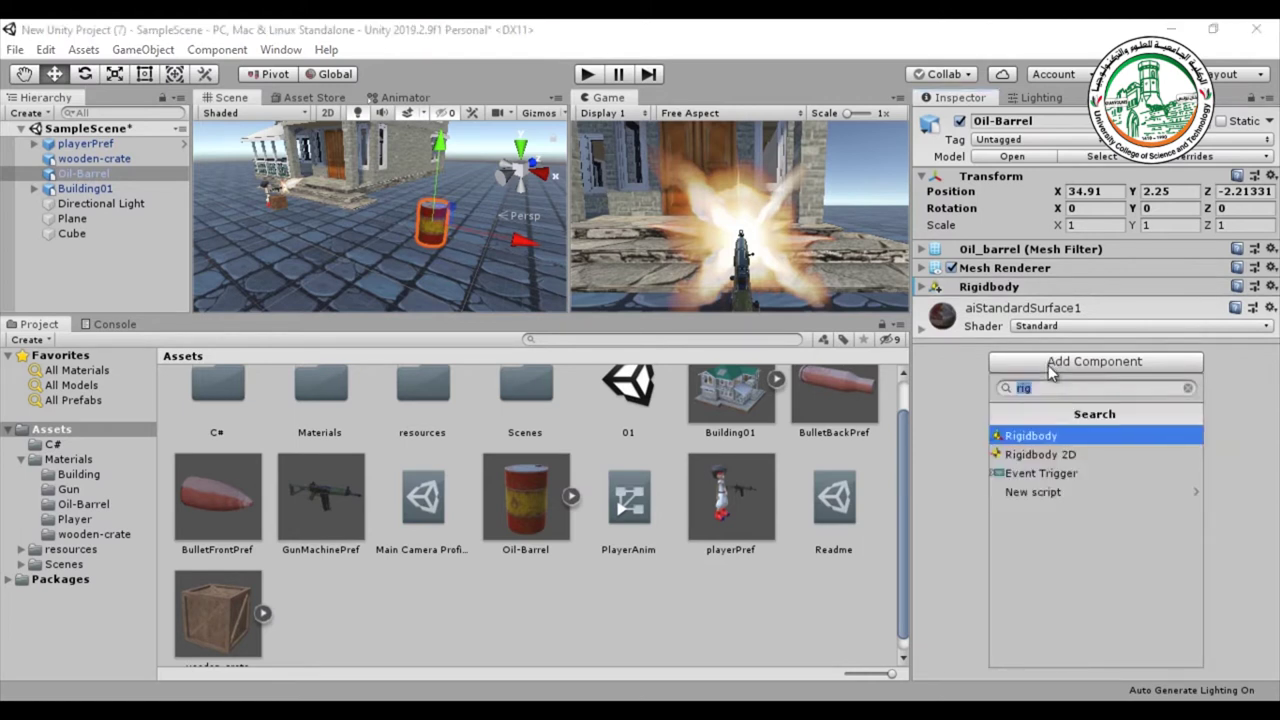
{"action": "type", "text": "m"}
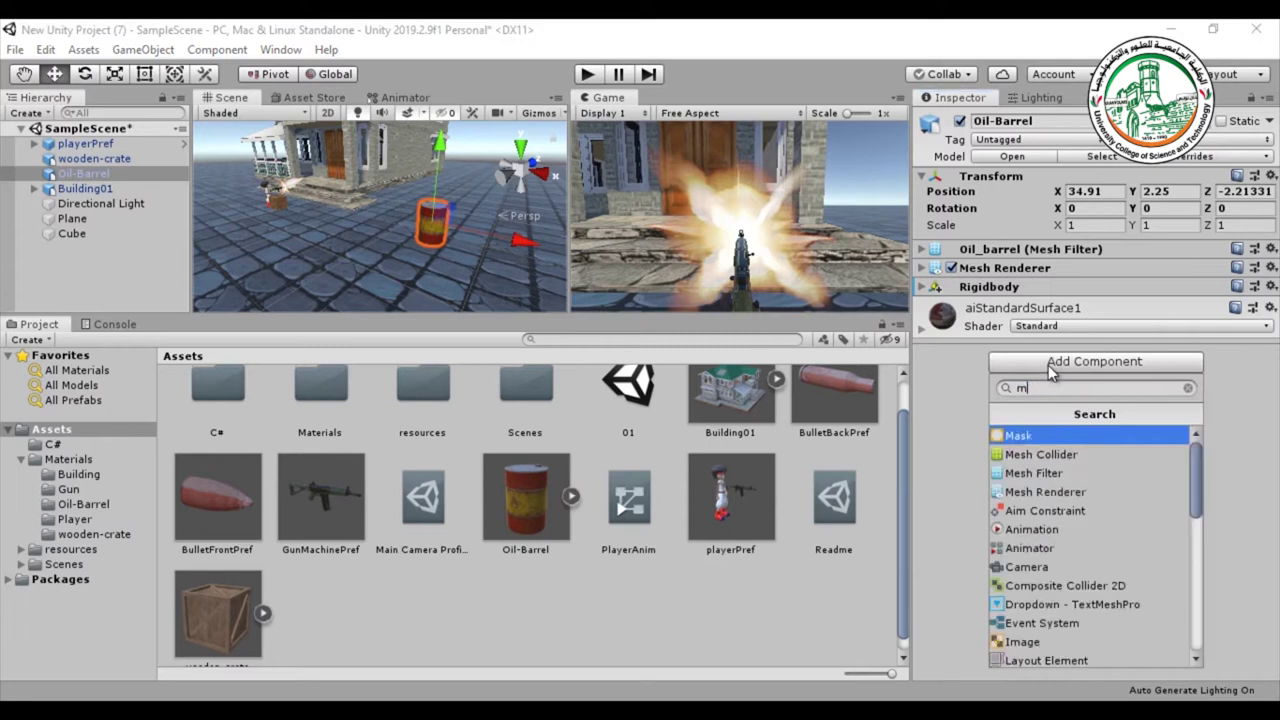
{"action": "type", "text": "e"}
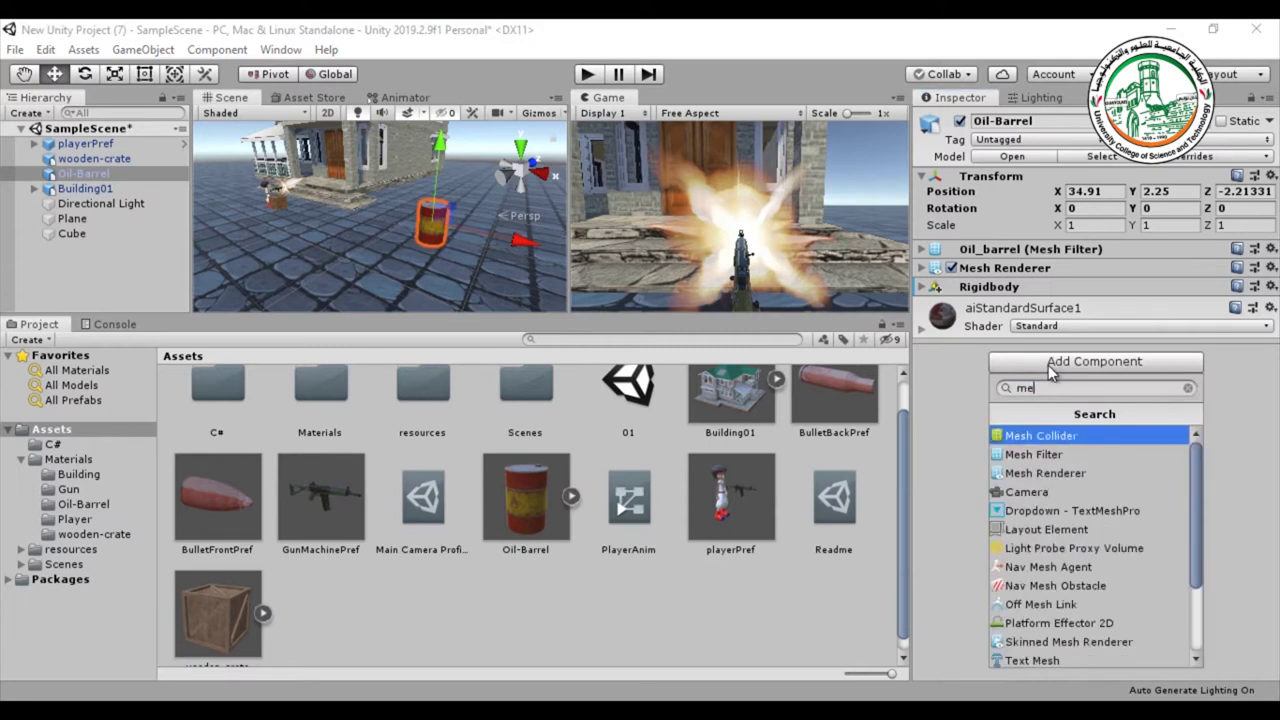
{"action": "left_click", "coordinate": [1033, 433]}
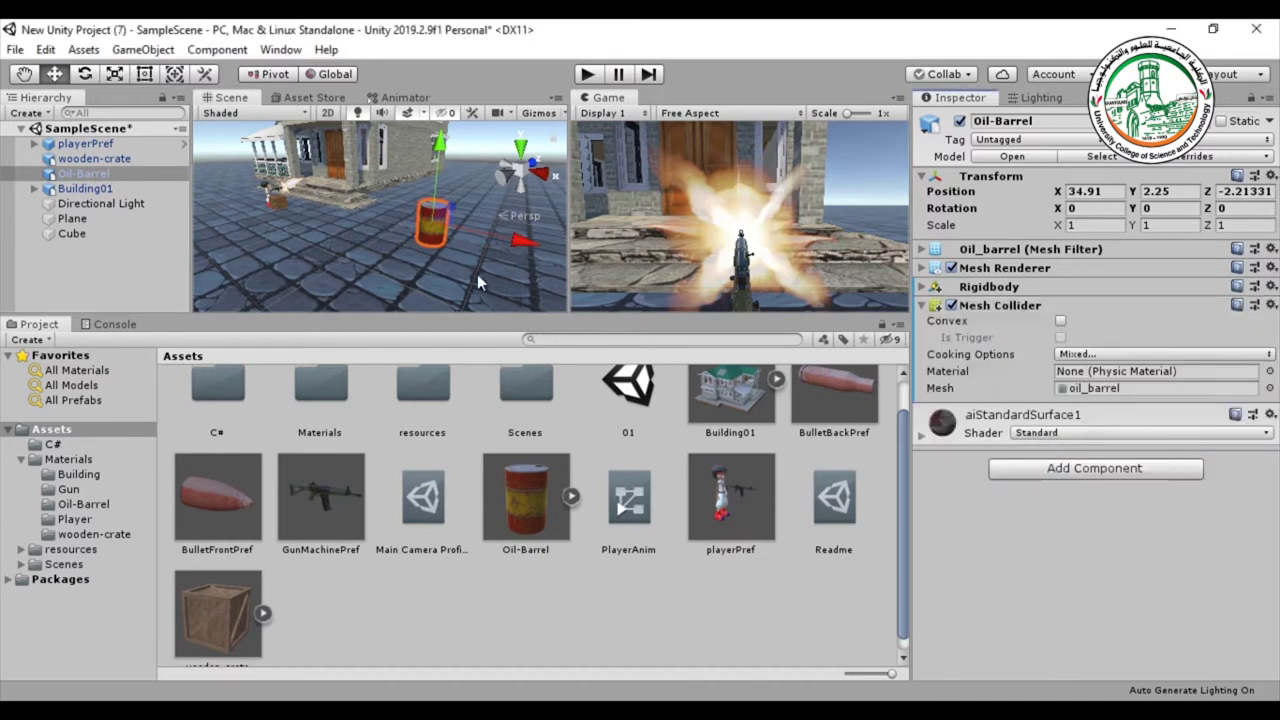
{"action": "scroll", "coordinate": [486, 266], "scroll_direction": "up", "scroll_amount": 2}
{"action": "right_click_drag", "start_coordinate": [486, 266], "coordinate": [330, 258]}
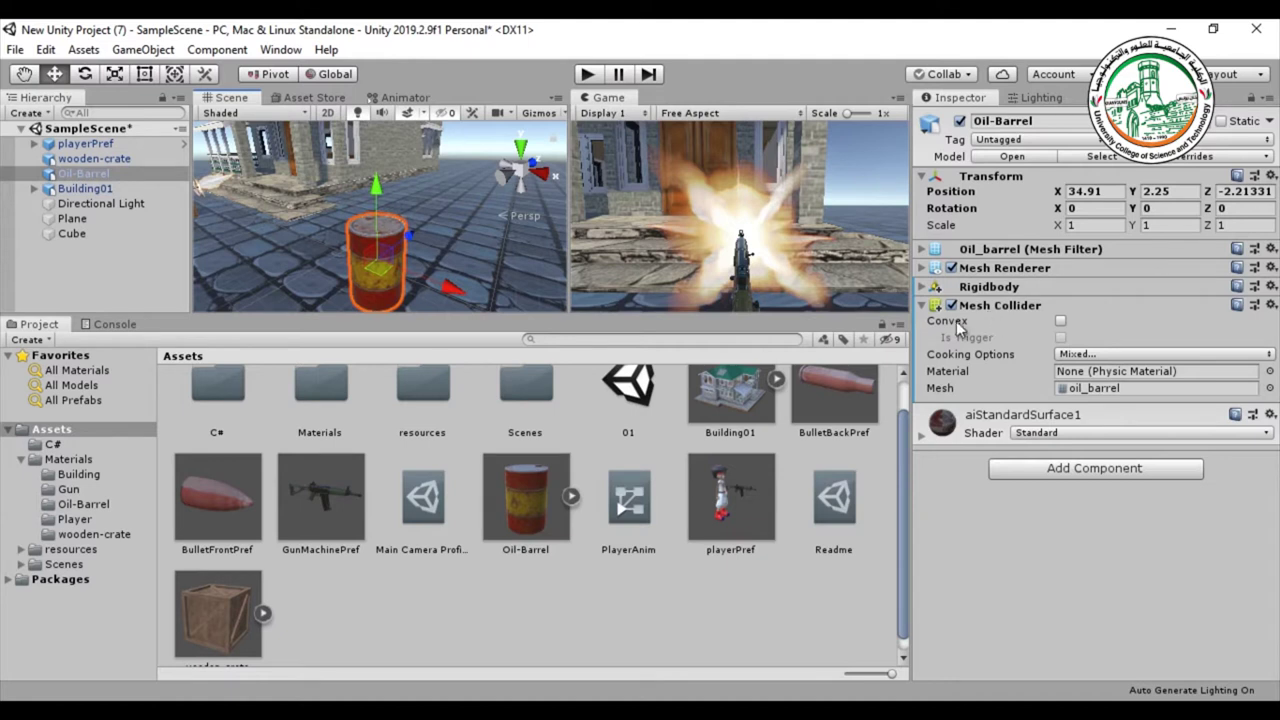
{"action": "left_click", "coordinate": [1060, 322]}
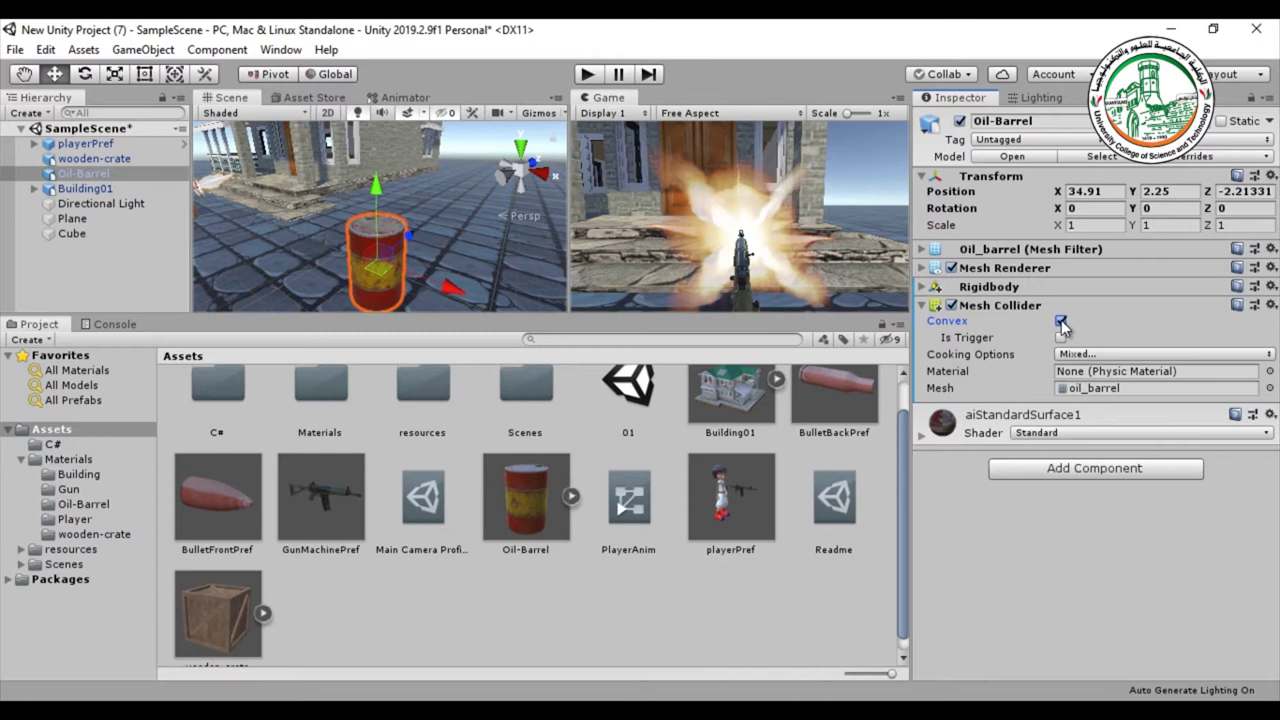
Compare the Oil-Barrel's Mesh Collider with Convex switched off and back on
{"action": "scroll", "coordinate": [492, 202], "scroll_direction": "up", "scroll_amount": 5}
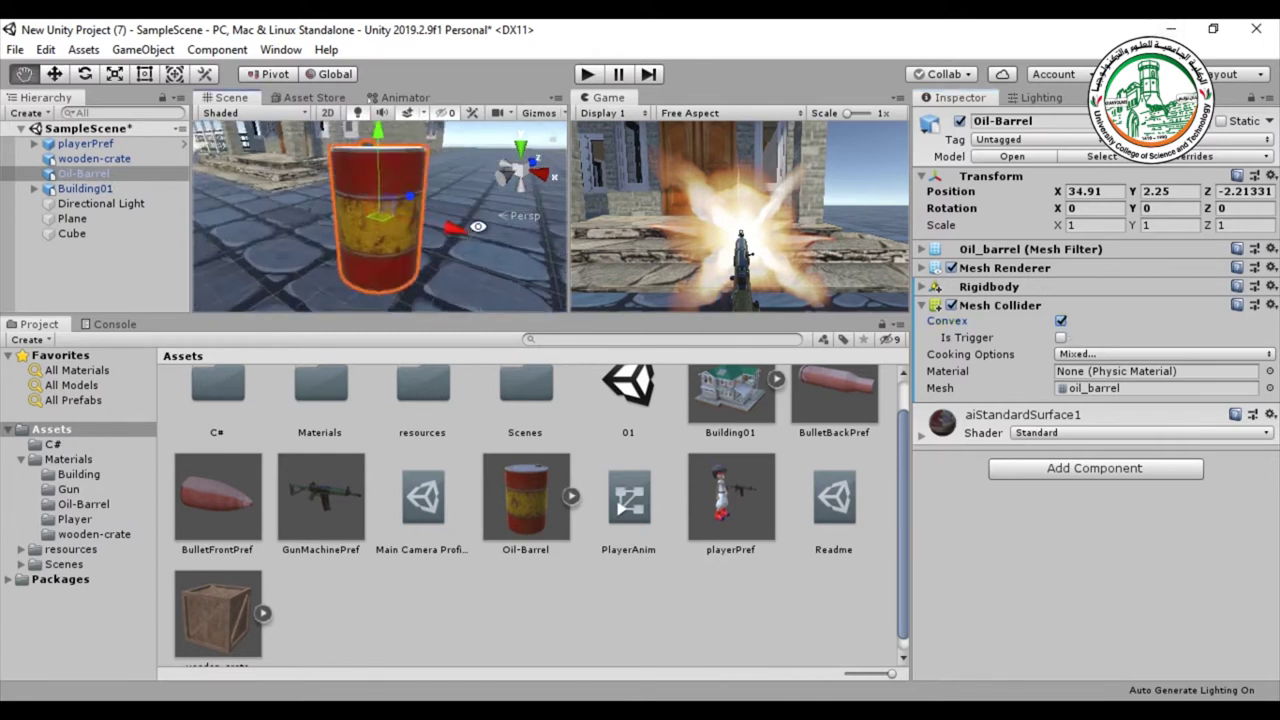
{"action": "left_click_drag", "start_coordinate": [478, 226], "coordinate": [408, 207], "text": "alt"}
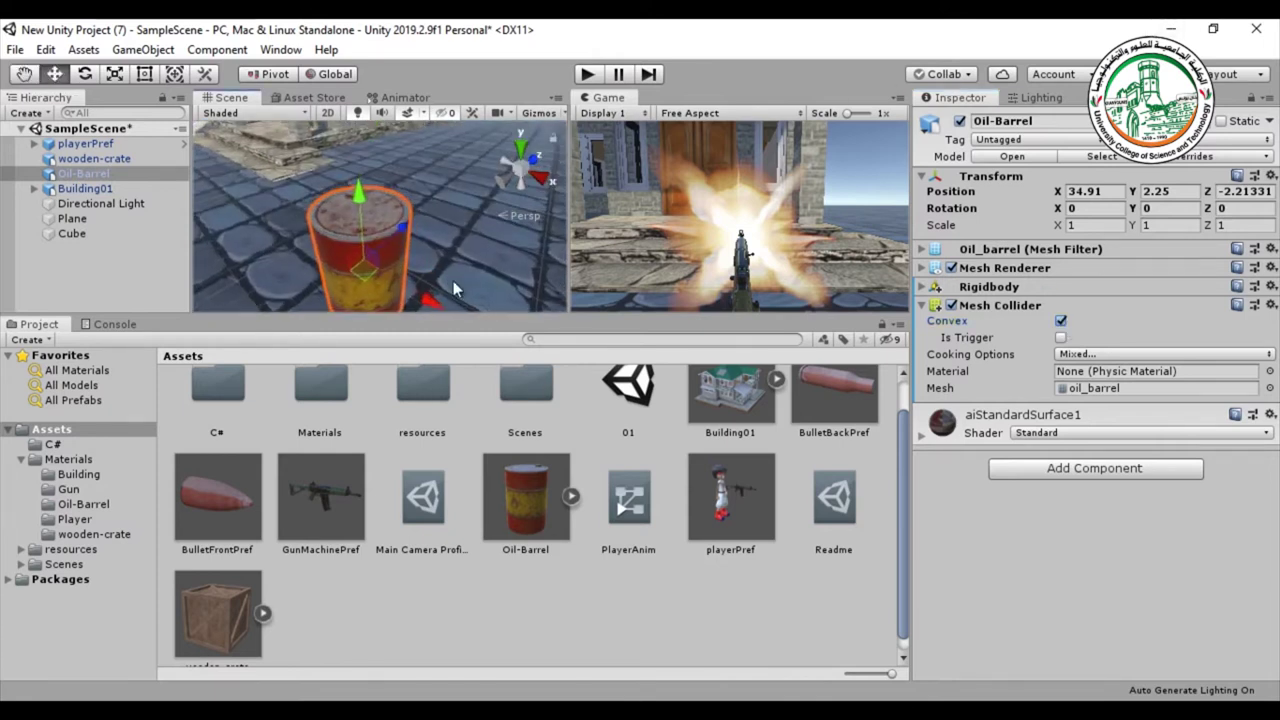
{"action": "left_click", "coordinate": [1061, 321]}
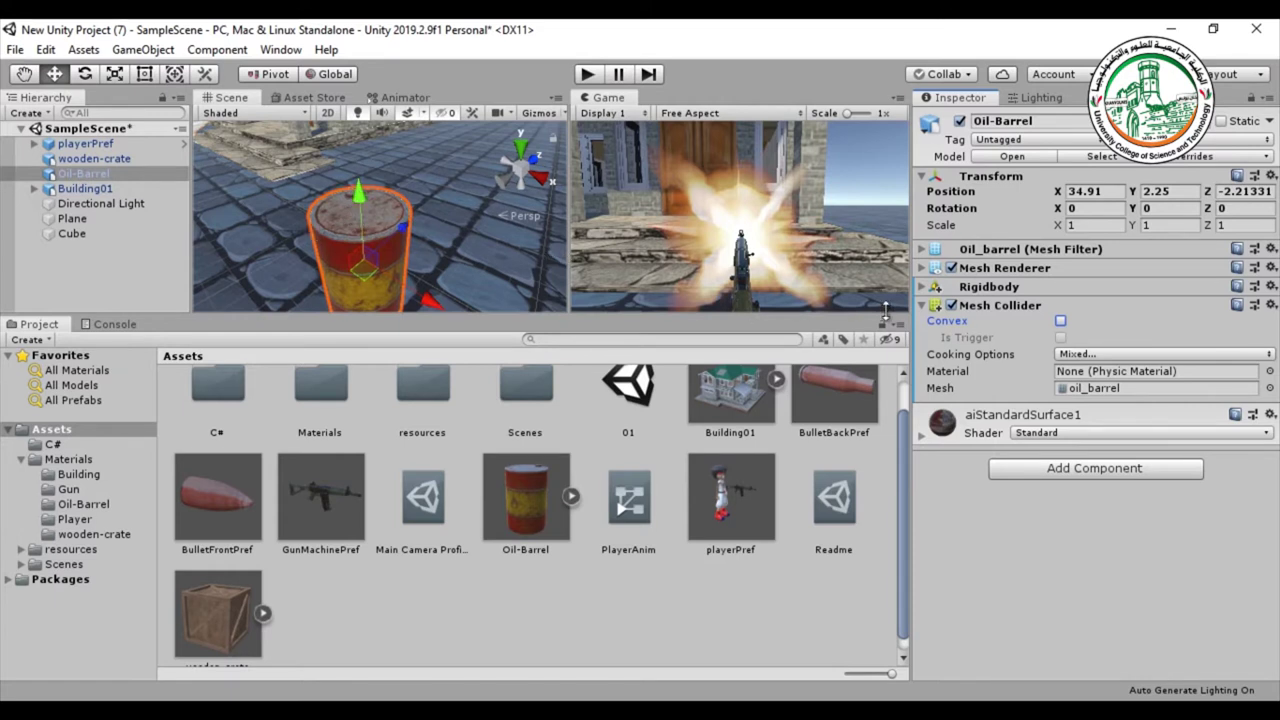
{"action": "left_click", "coordinate": [1060, 323]}
{"action": "scroll", "coordinate": [441, 264], "scroll_direction": "down", "scroll_amount": 4}
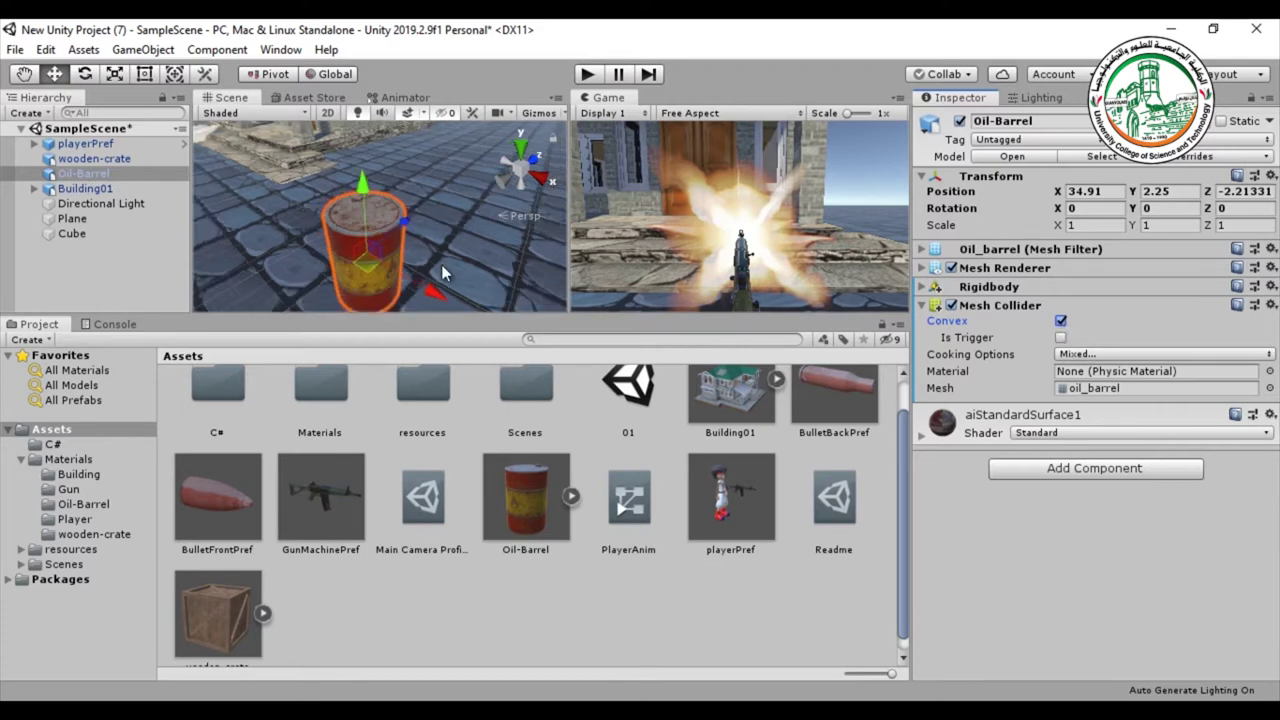
Add a Rigidbody component to the wooden-crate beside the player
{"action": "scroll", "coordinate": [441, 266], "scroll_direction": "down", "scroll_amount": 3}
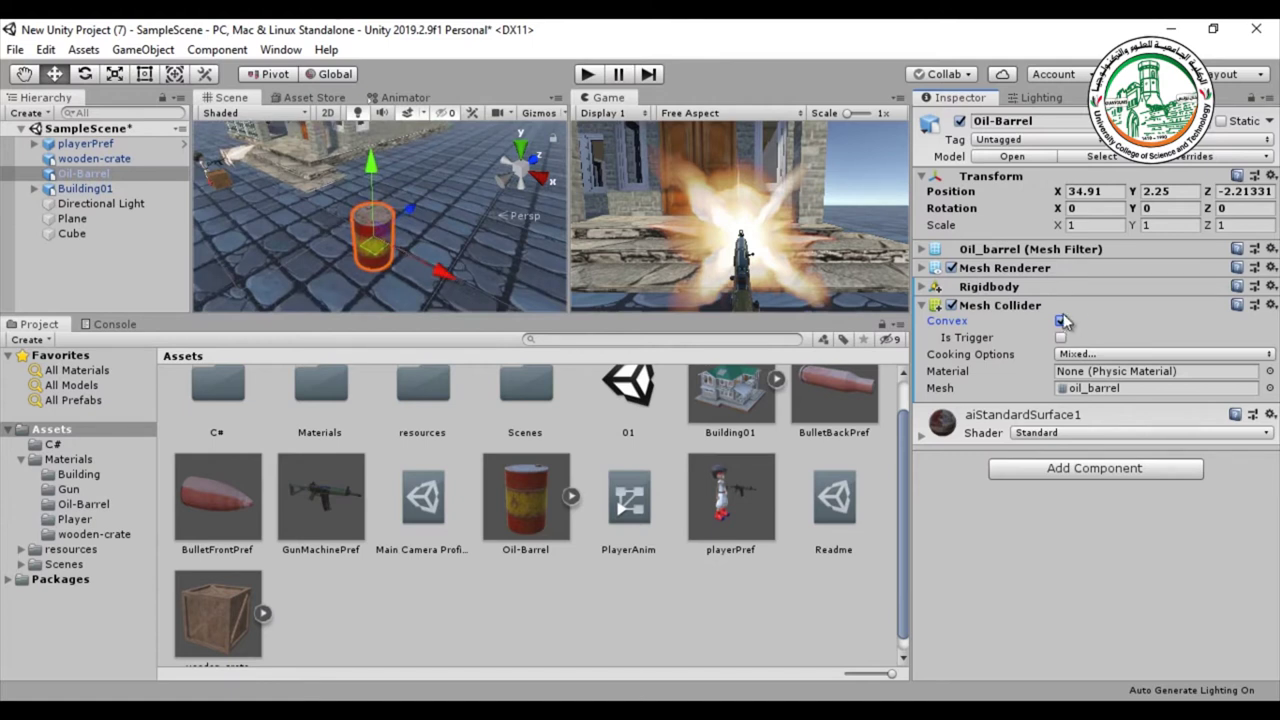
{"action": "left_click_drag", "start_coordinate": [310, 272], "coordinate": [262, 182], "text": "alt"}
{"action": "left_click", "coordinate": [258, 191]}
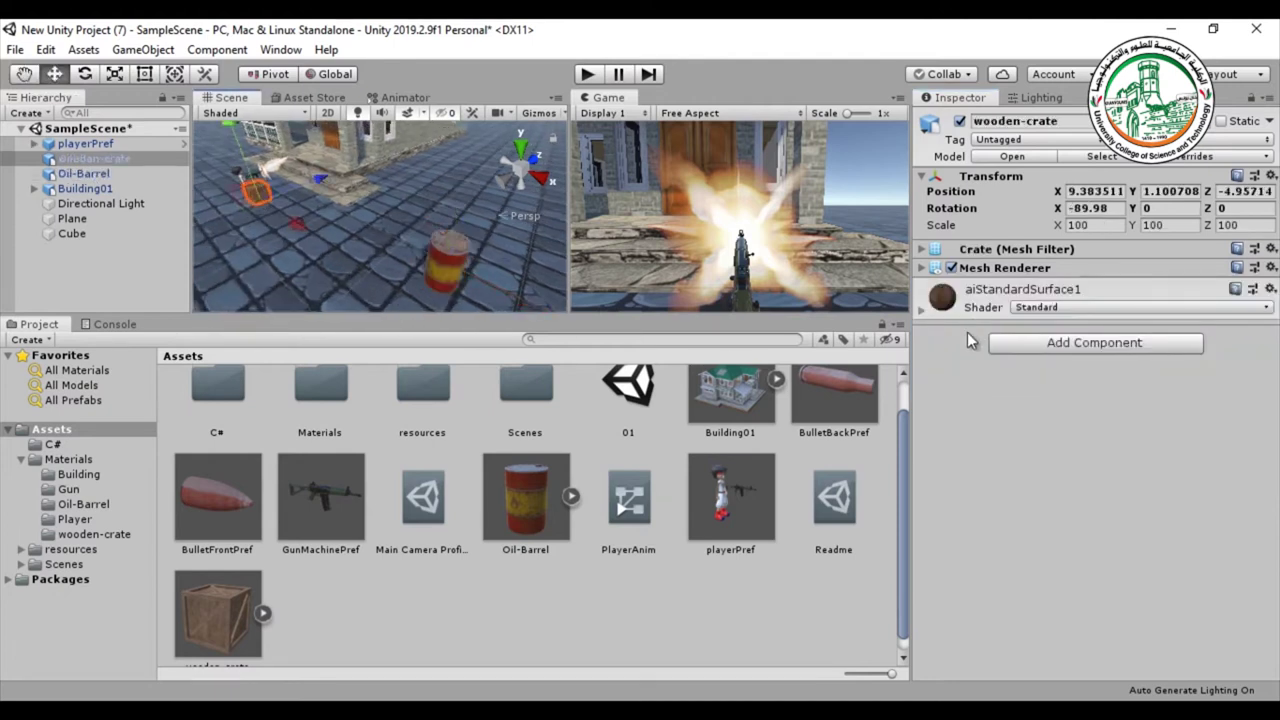
{"action": "left_click", "coordinate": [1012, 343]}
{"action": "type", "text": "rig"}
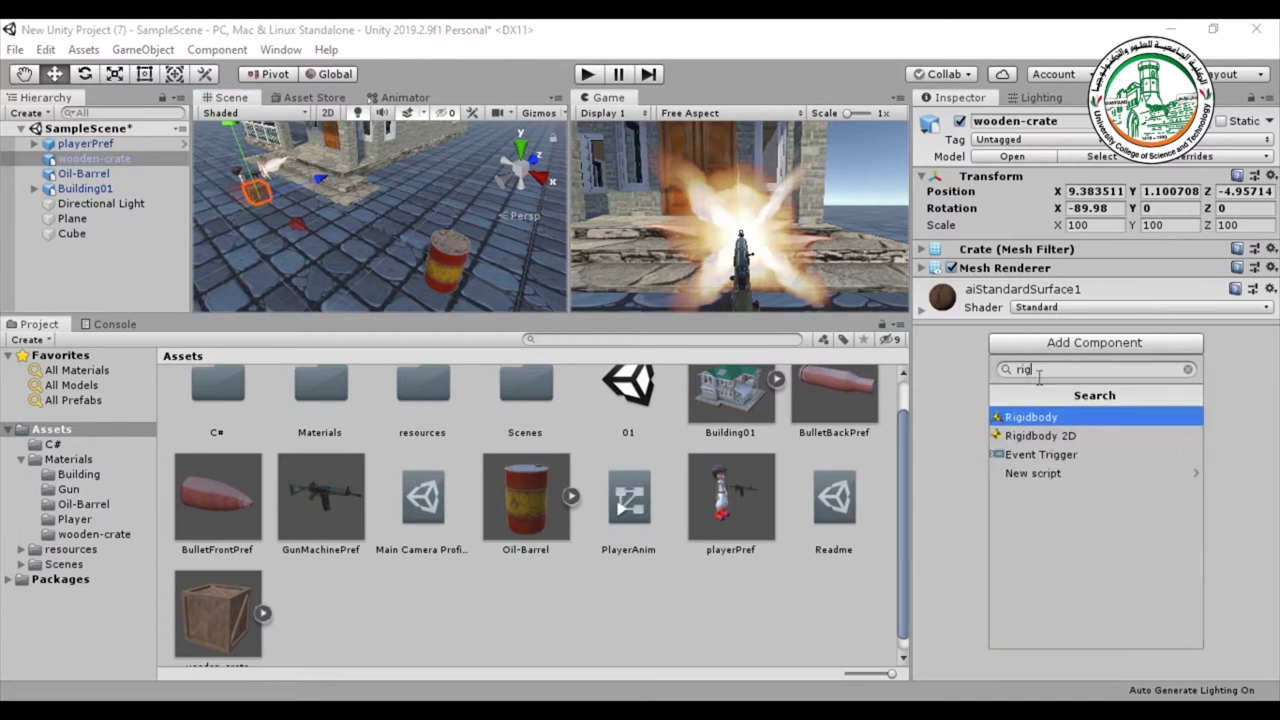
{"action": "left_click", "coordinate": [1023, 418]}
Add a Box Collider component to the wooden-crate
{"action": "left_click", "coordinate": [1020, 373]}
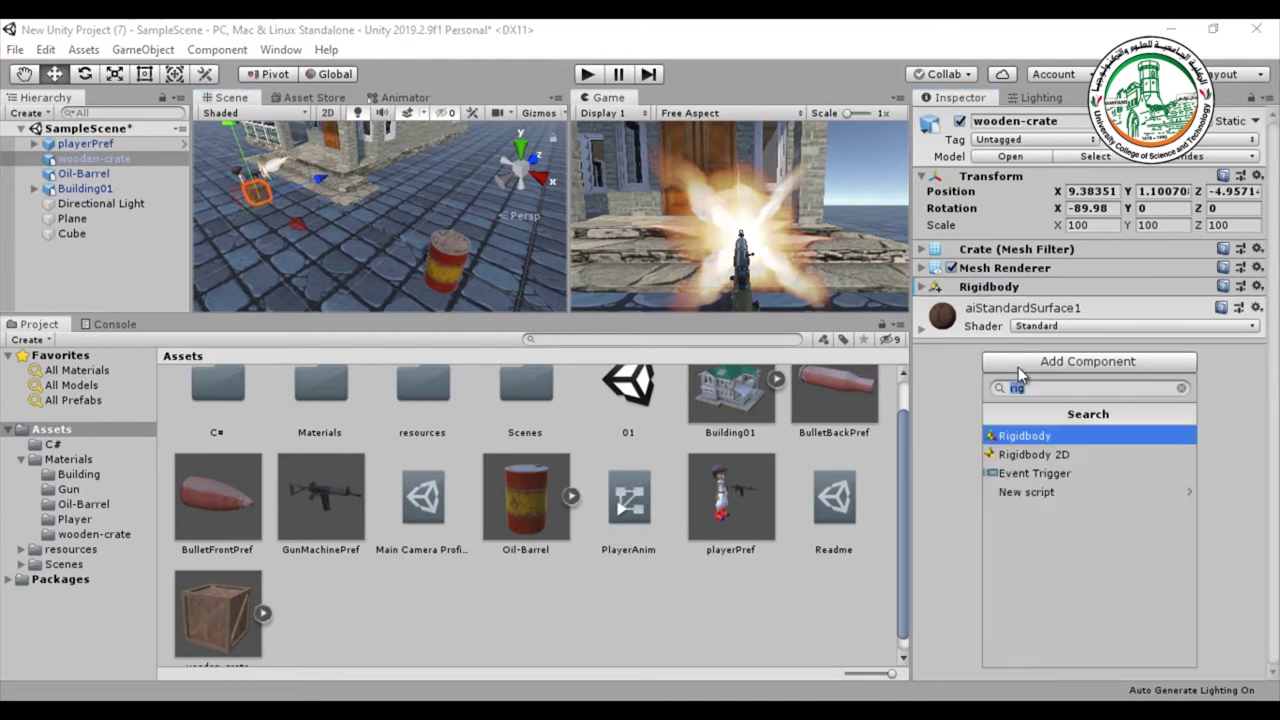
{"action": "type", "text": "box"}
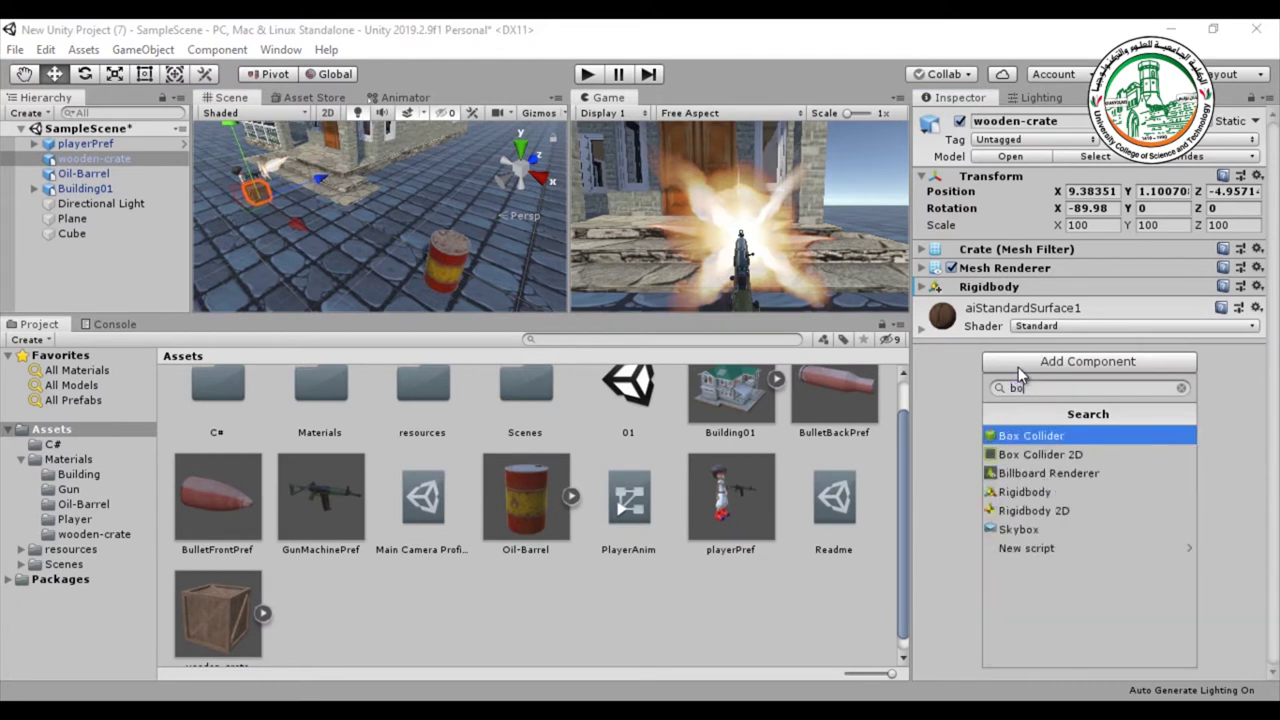
{"action": "left_click", "coordinate": [1043, 437]}
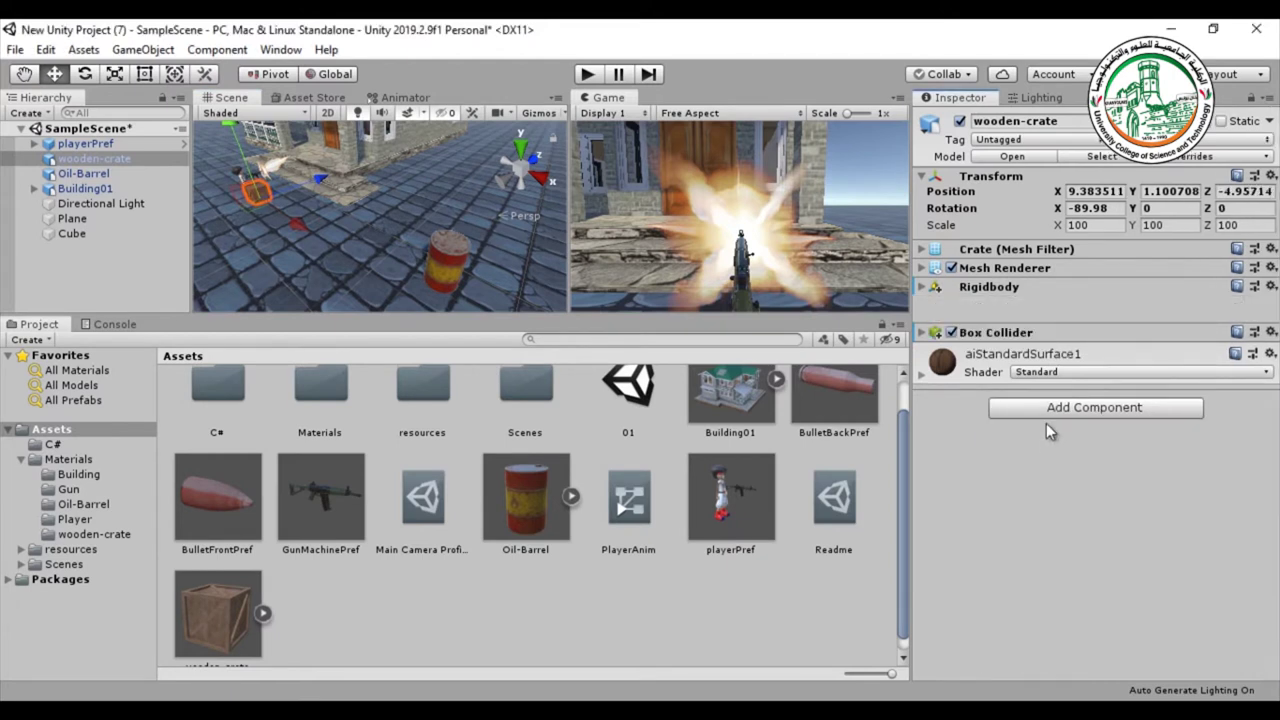
Examine the wooden-crate's Box Collider bounds up close in collider editing mode, and leave that mode
{"action": "left_click", "coordinate": [924, 335]}
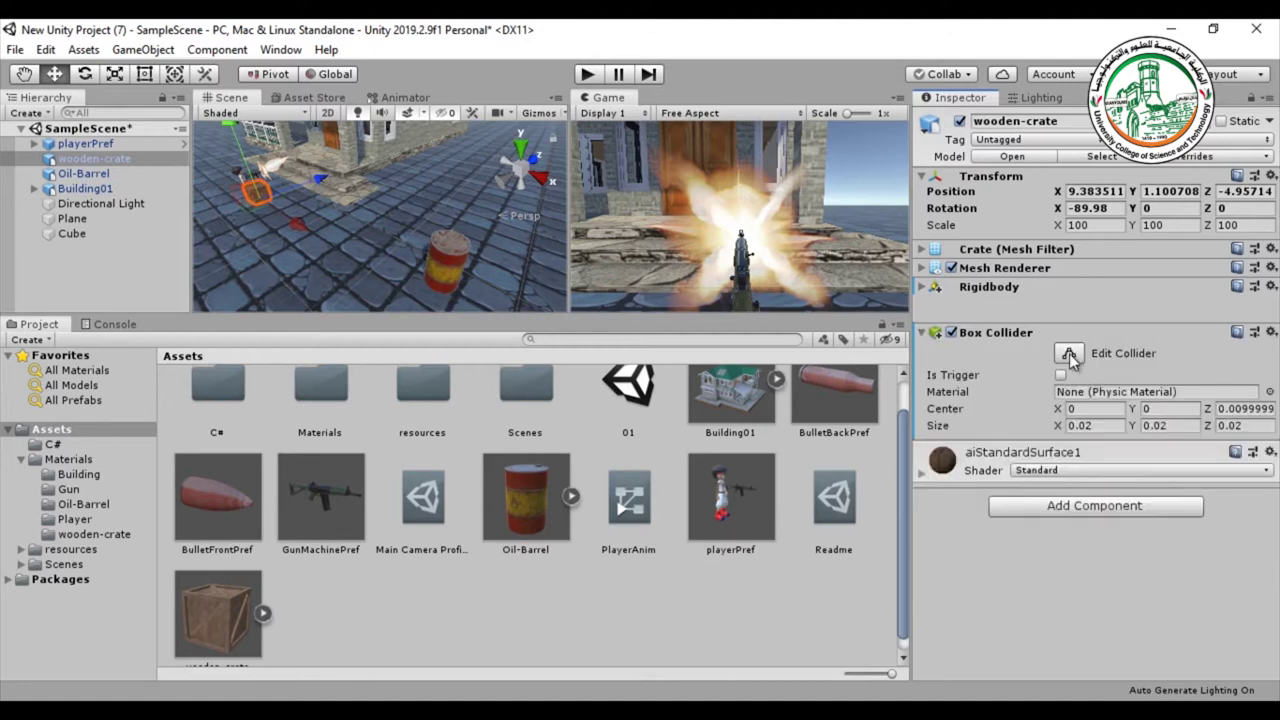
{"action": "left_click", "coordinate": [1069, 353]}
{"action": "key", "text": "f"}
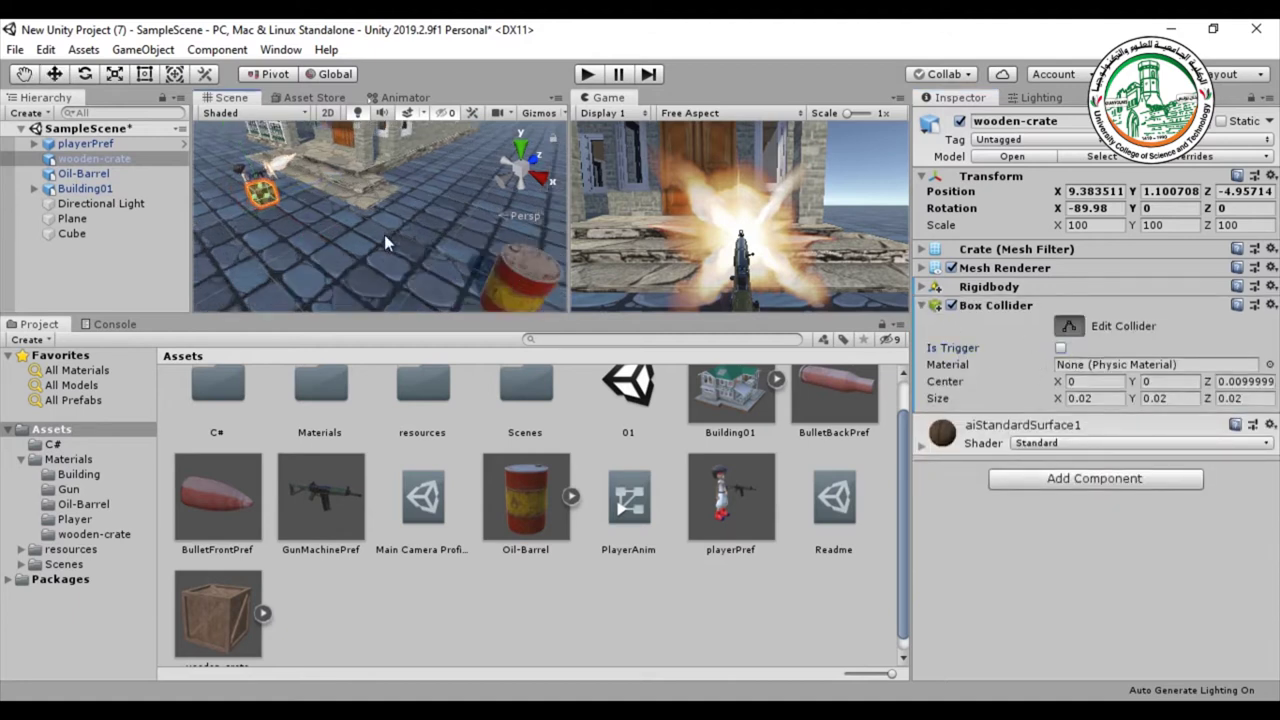
{"action": "left_click_drag", "start_coordinate": [384, 234], "coordinate": [441, 247], "text": "alt"}
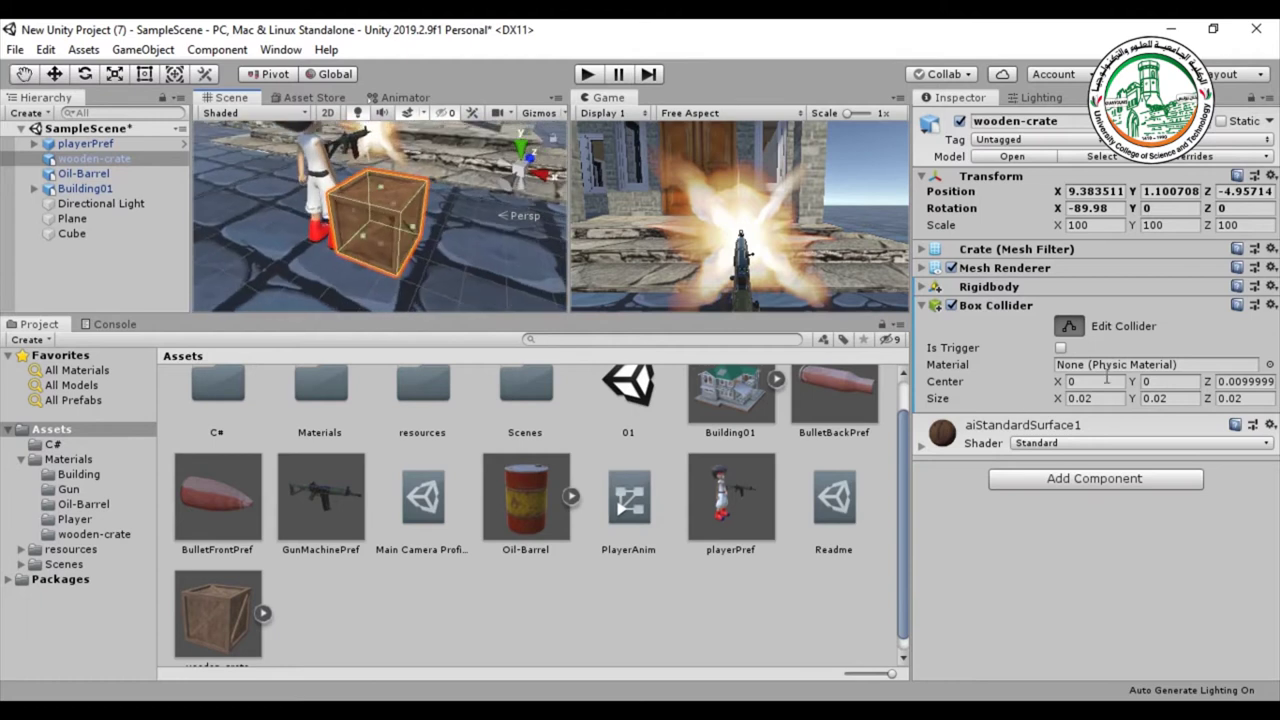
{"action": "left_click", "coordinate": [1062, 327]}
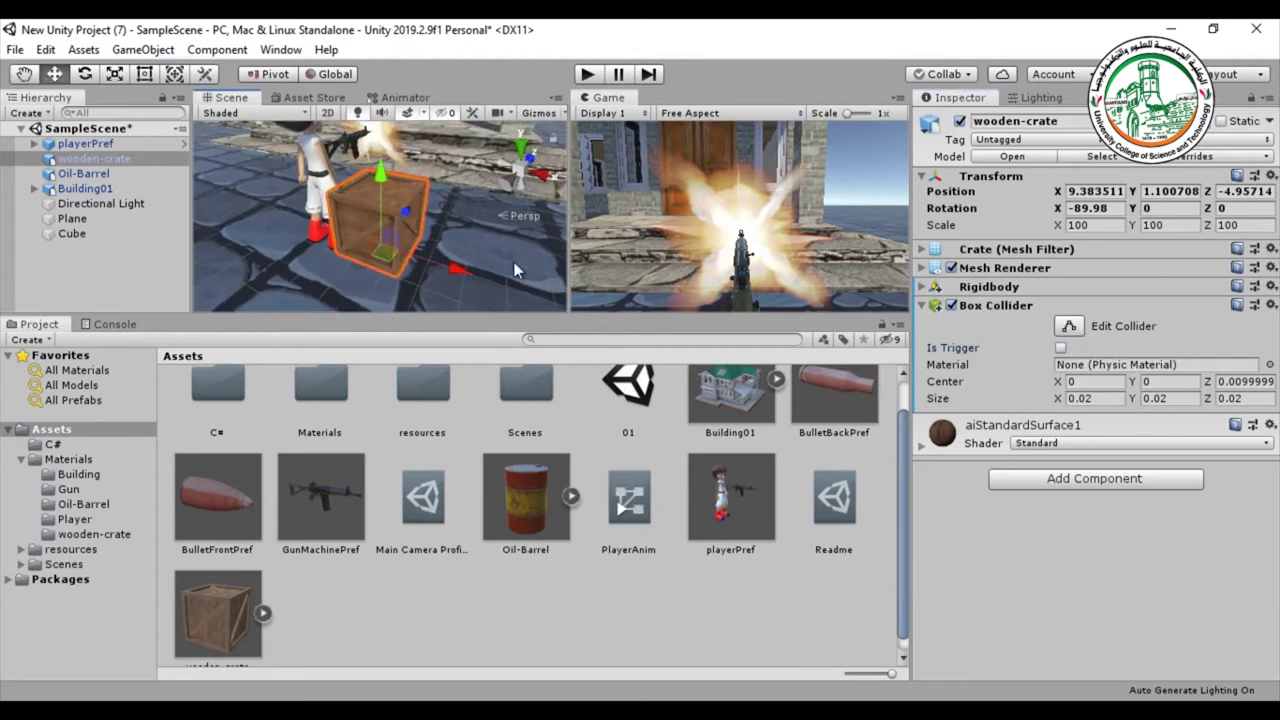
Move the wooden-crate along the X axis to 29.57, onto the open paving beside the Oil-Barrel
{"action": "left_click", "coordinate": [522, 264]}
{"action": "key", "text": "f"}
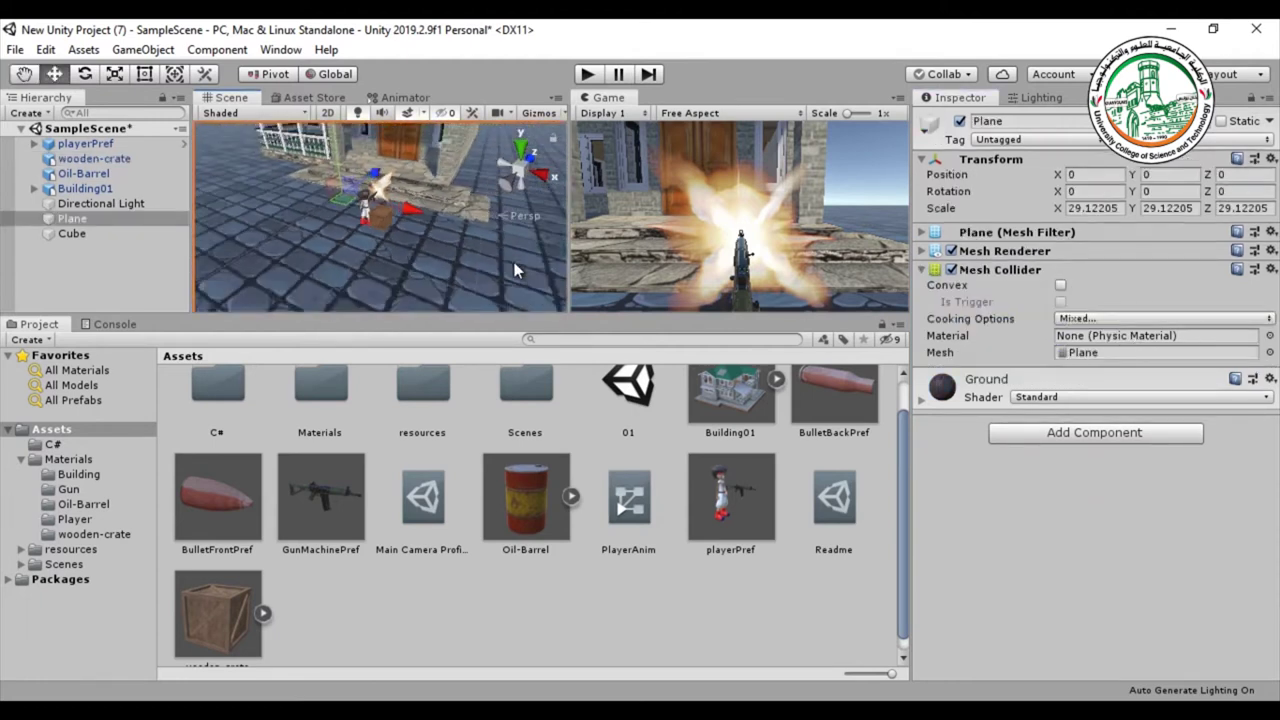
{"action": "left_click_drag", "start_coordinate": [514, 262], "coordinate": [433, 275], "text": "alt"}
{"action": "left_click", "coordinate": [306, 237]}
{"action": "left_click_drag", "start_coordinate": [330, 244], "coordinate": [429, 283]}
{"action": "left_click", "coordinate": [299, 236]}
{"action": "key", "text": "f"}
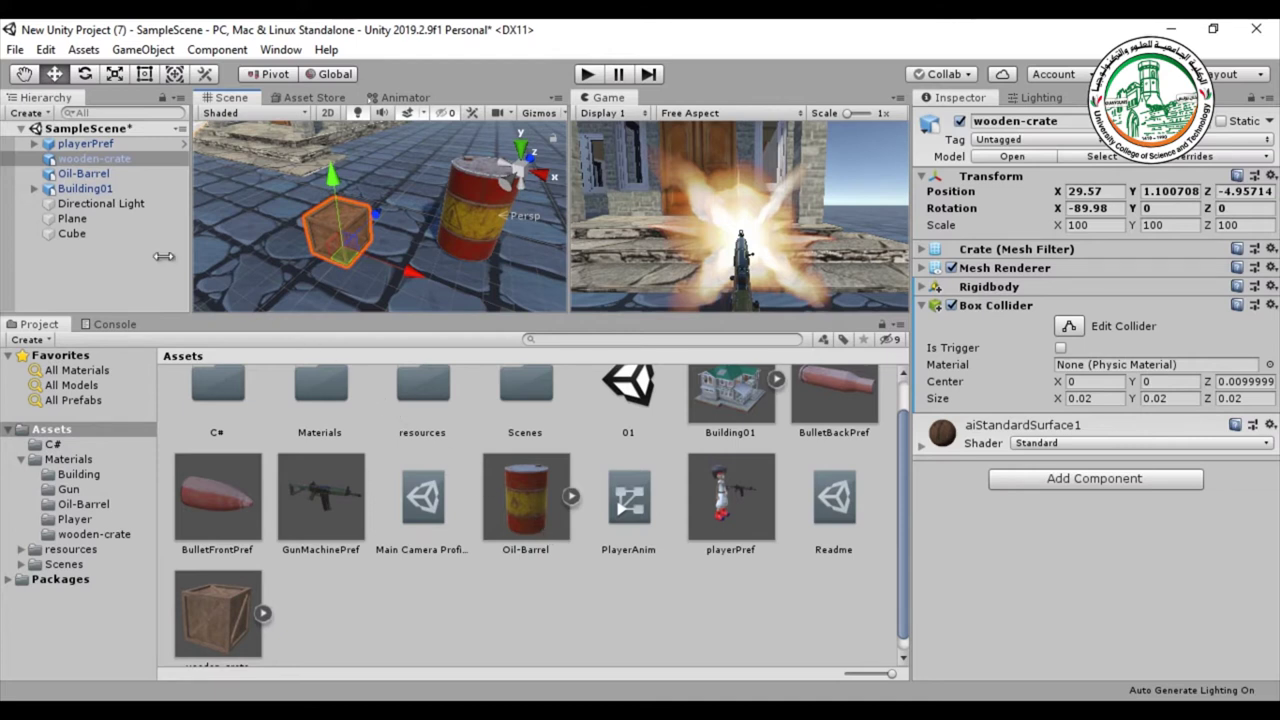
Save the scene's wooden-crate as an original prefab in the Assets folder
{"action": "left_click", "coordinate": [51, 270]}
{"action": "left_click", "coordinate": [72, 160]}
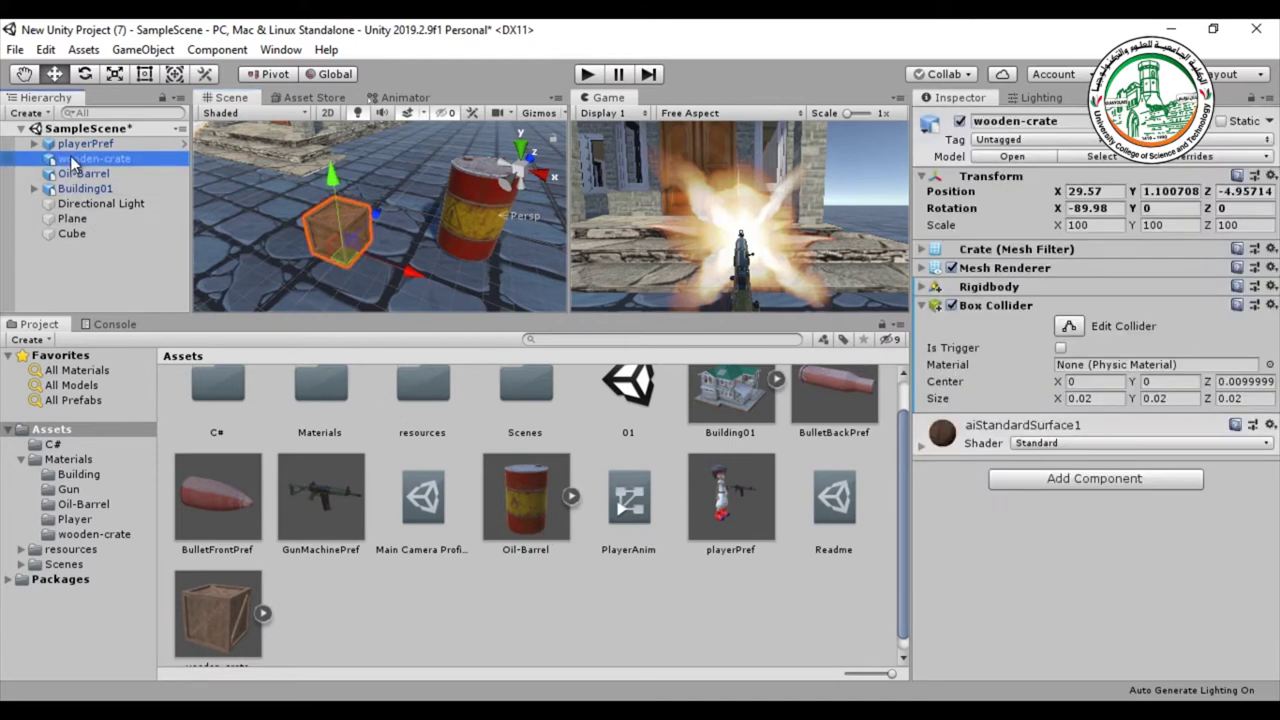
{"action": "scroll", "coordinate": [390, 528], "scroll_direction": "up", "scroll_amount": 1}
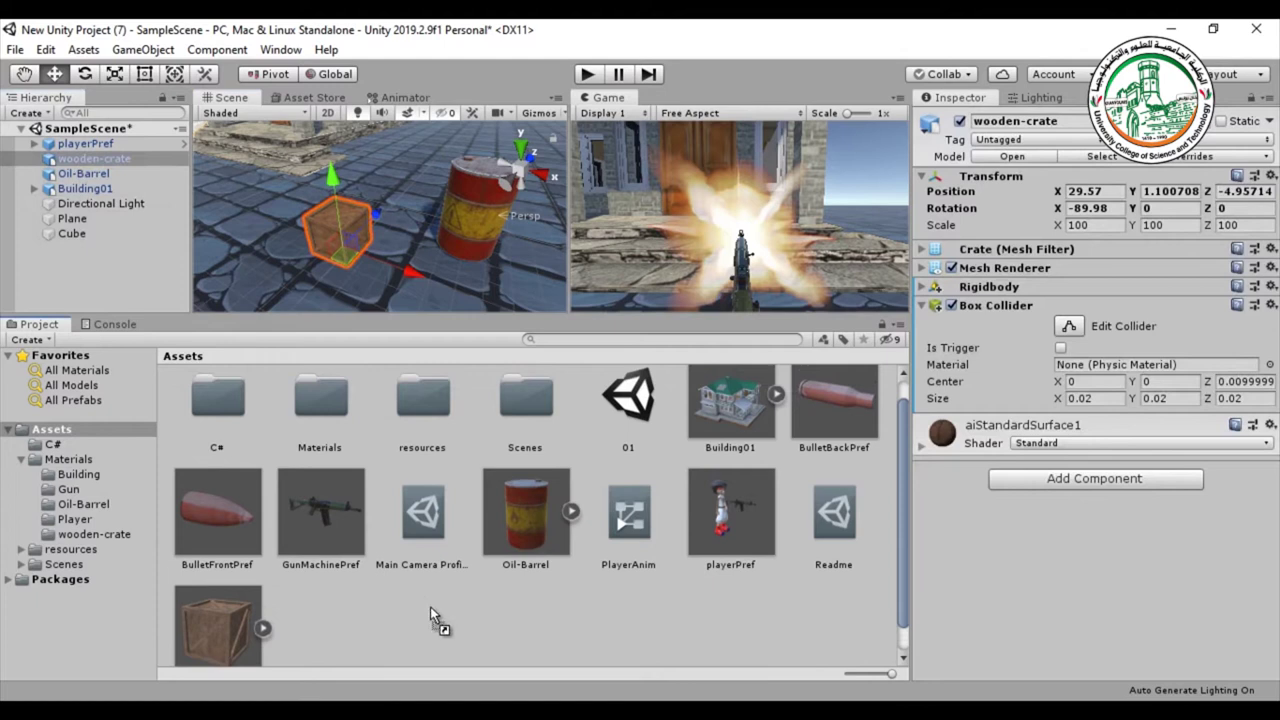
{"action": "left_click_drag", "start_coordinate": [429, 605], "coordinate": [433, 607]}
{"action": "left_click", "coordinate": [594, 408]}
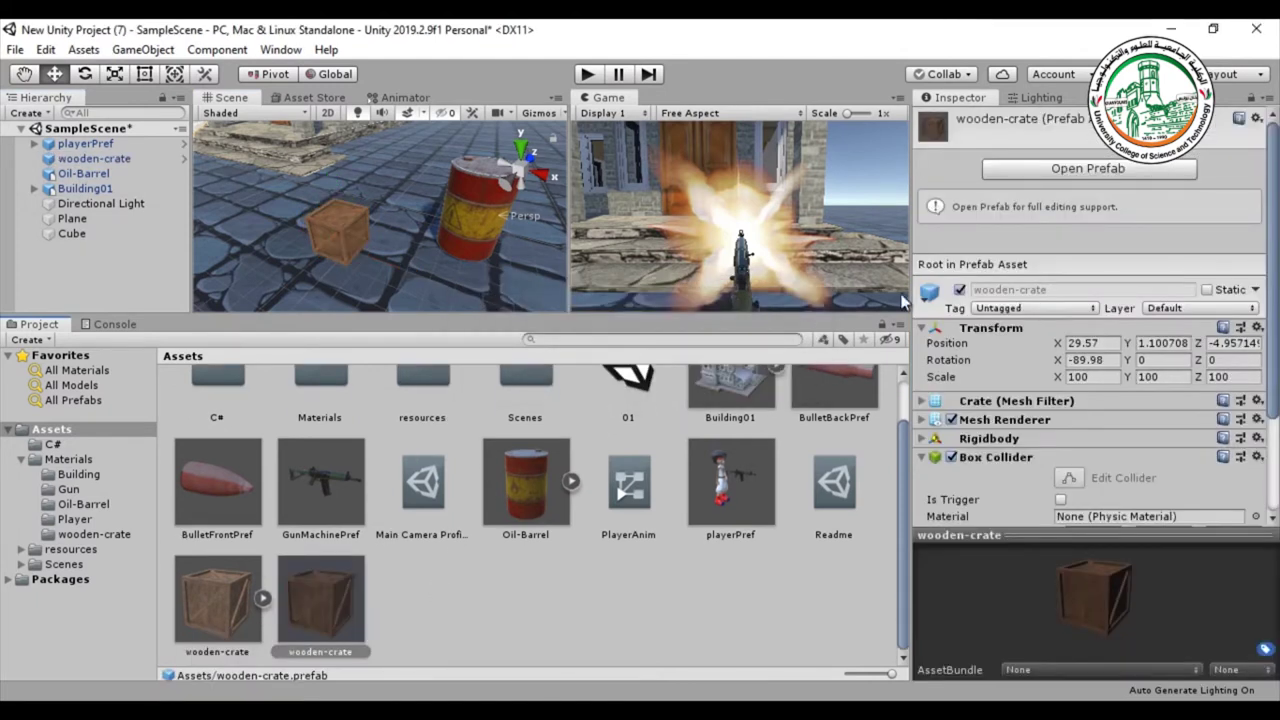
Rename the new crate prefab as wooden-cratePref and preview placing a copy of it in the scene without keeping it
{"action": "left_click", "coordinate": [342, 598]}
{"action": "key", "text": "F2"}
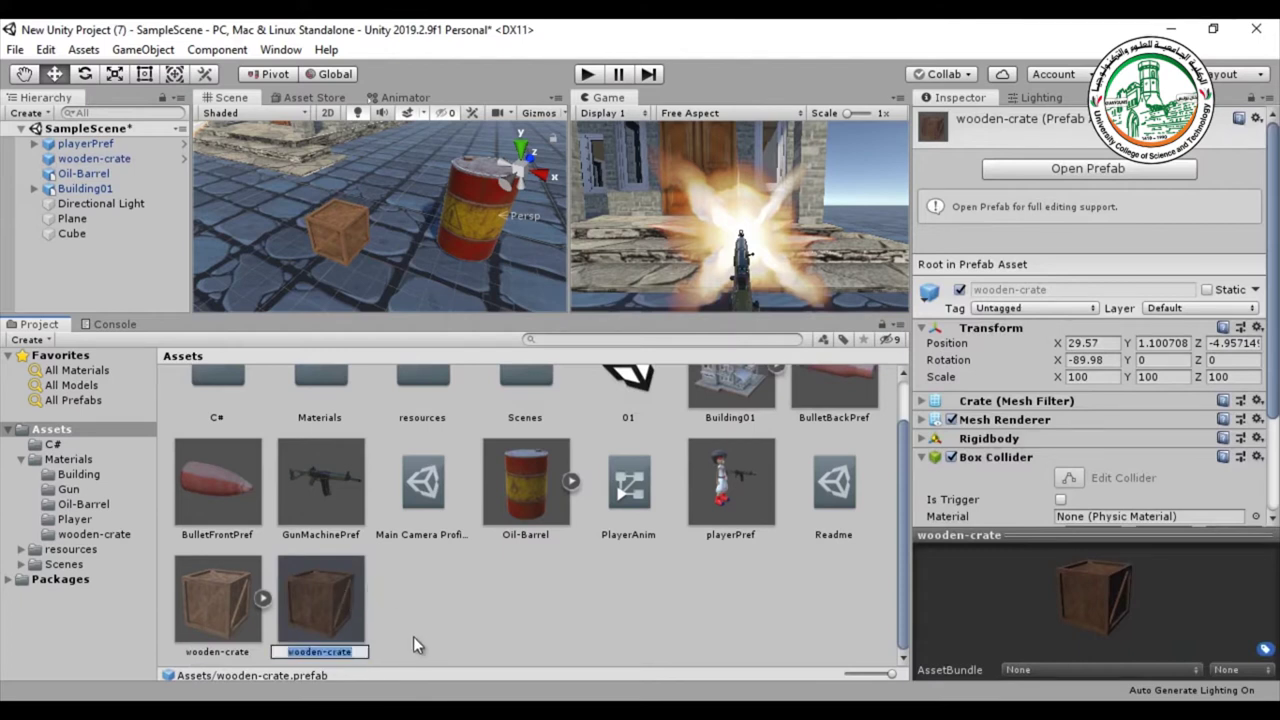
{"action": "key", "text": "End"}
{"action": "type", "text": "Pref"}
{"action": "key", "text": "Return"}
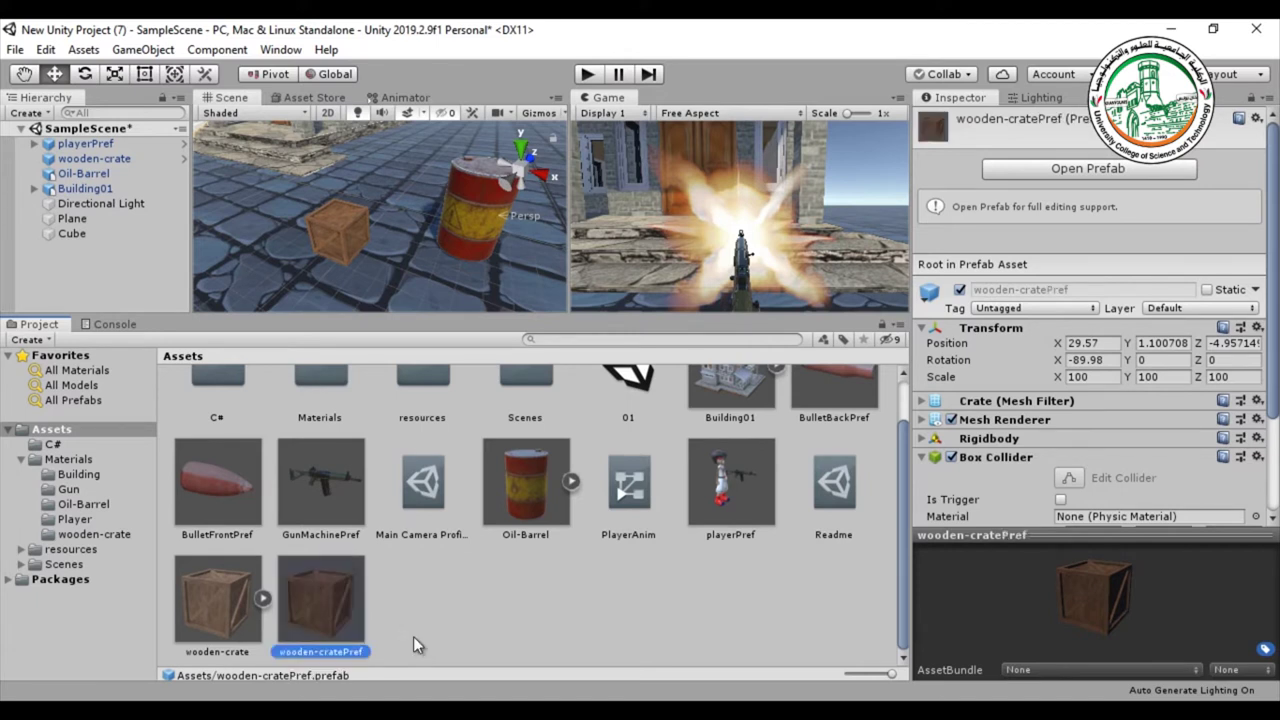
{"action": "left_click_drag", "start_coordinate": [296, 614], "coordinate": [275, 258]}
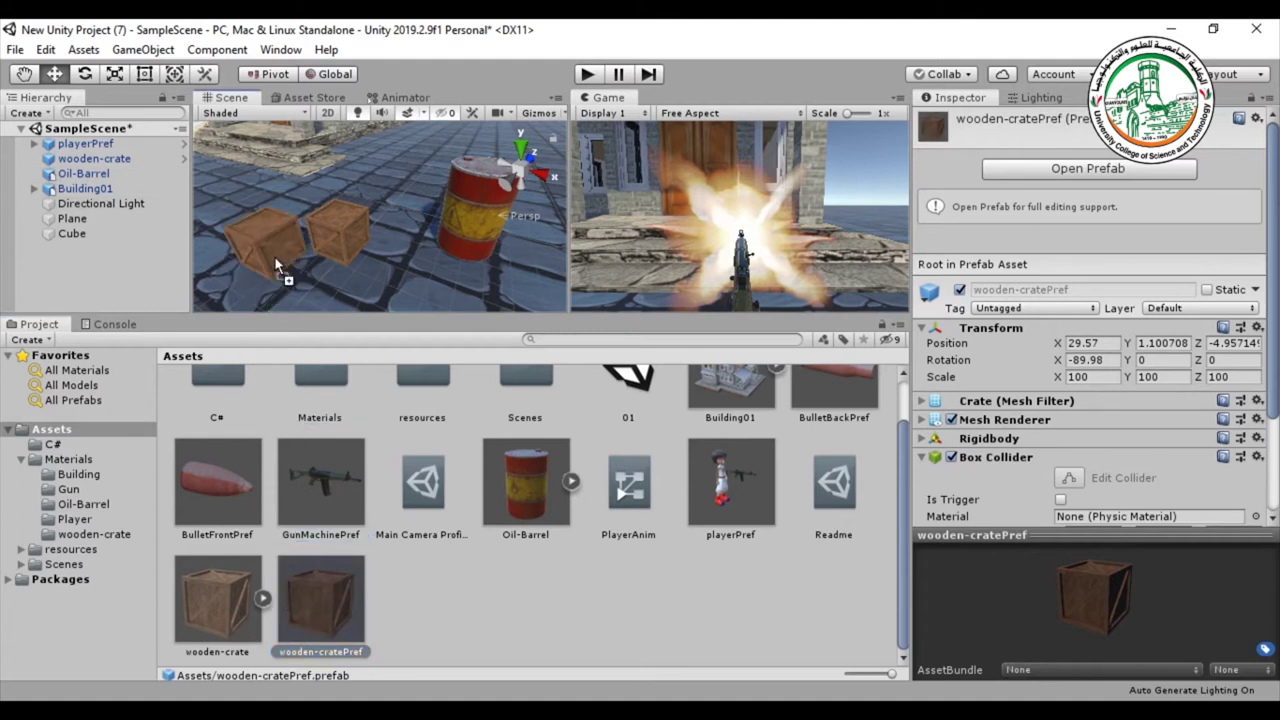
{"action": "left_click_drag", "start_coordinate": [274, 256], "coordinate": [313, 633]}
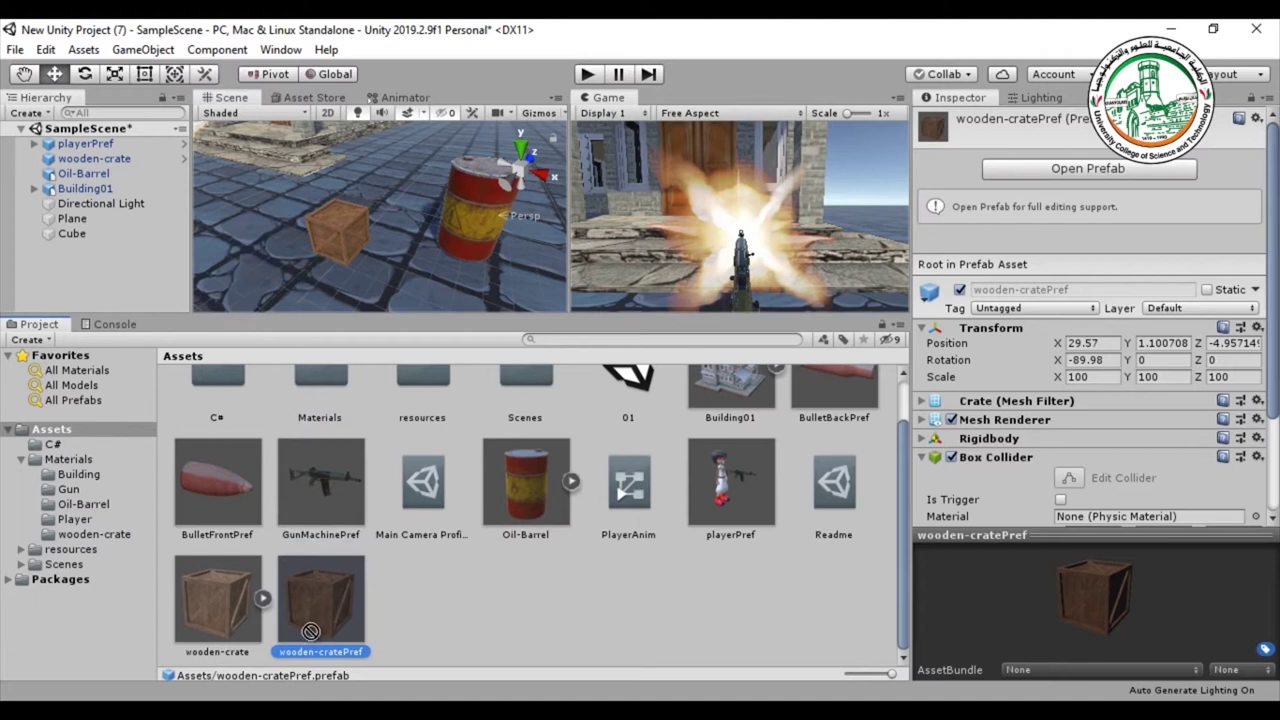
Save the scene's Oil-Barrel as an original prefab in the Assets folder
{"action": "left_click", "coordinate": [472, 205]}
{"action": "left_click", "coordinate": [88, 176]}
{"action": "left_click_drag", "start_coordinate": [88, 176], "coordinate": [452, 600]}
{"action": "left_click", "coordinate": [603, 408]}
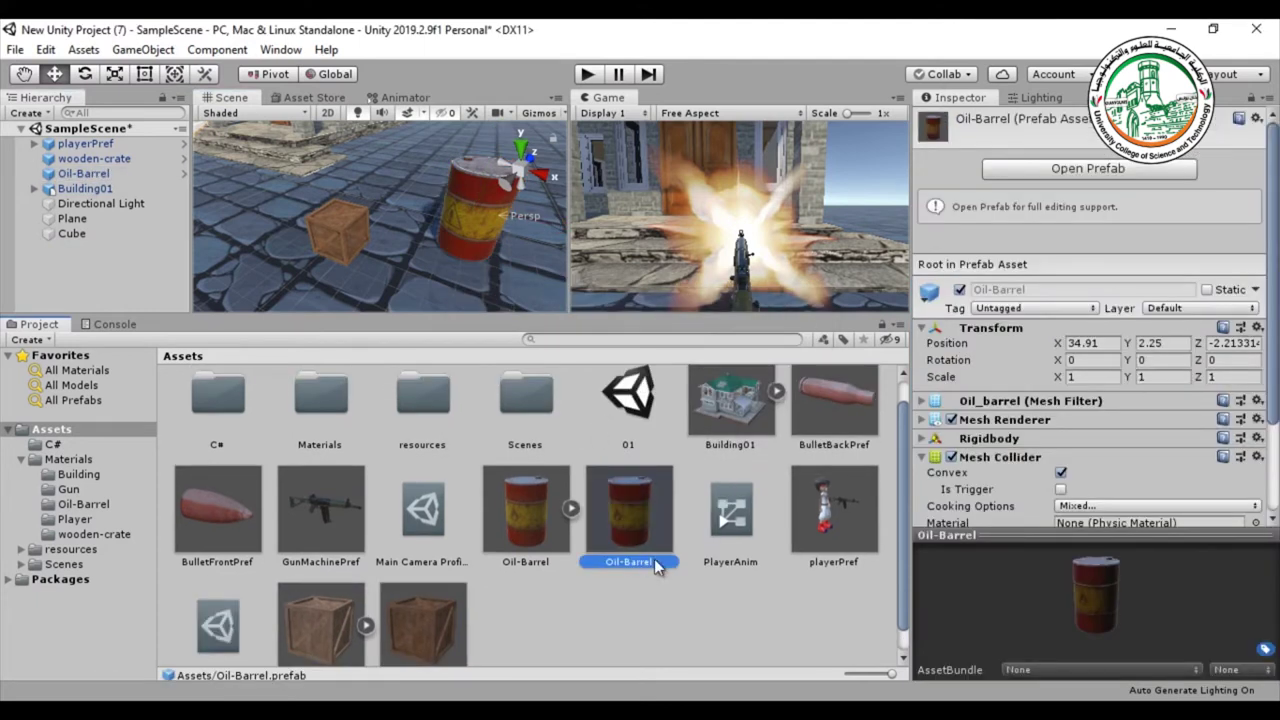
Rename the new barrel prefab as Oil-BarrelPref
{"action": "left_click", "coordinate": [658, 560]}
{"action": "key", "text": "End"}
{"action": "type", "text": "Prec"}
{"action": "key", "text": "BackSpace"}
{"action": "type", "text": "f"}
{"action": "key", "text": "Return"}
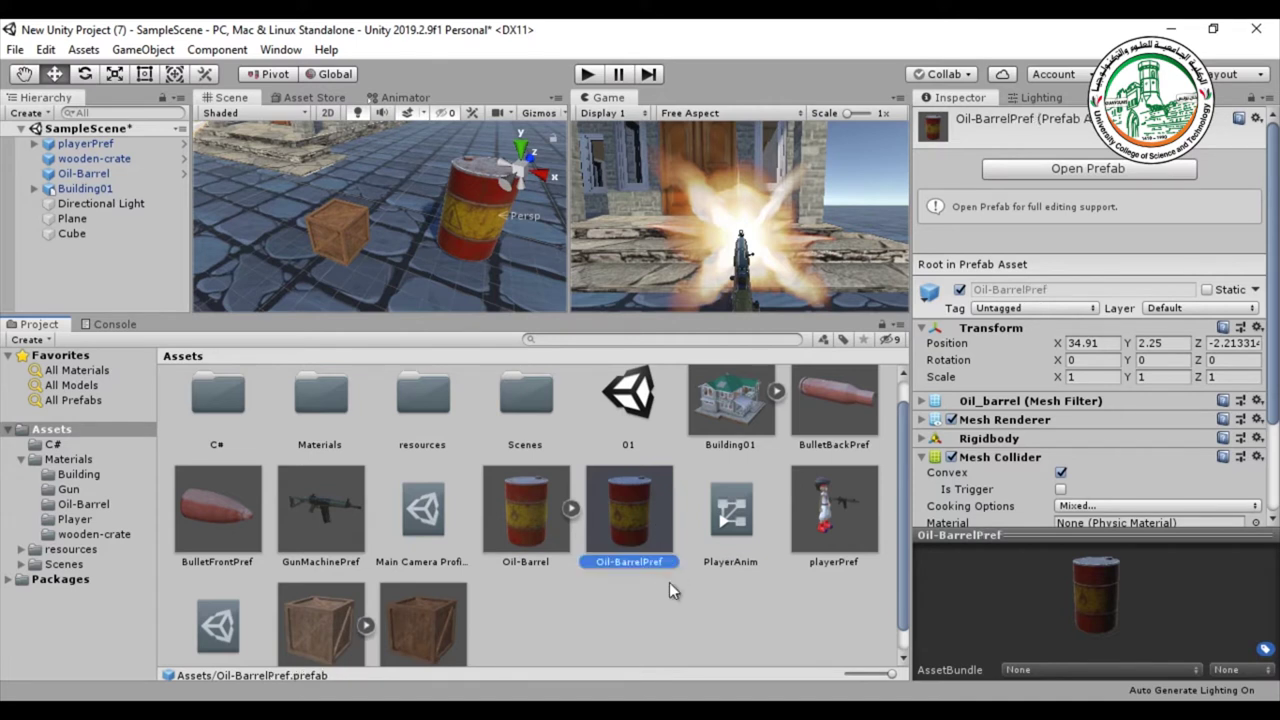
Compare the new prefabs with the Oil-Barrel source model and check that model's import Scale Factor
{"action": "scroll", "coordinate": [640, 585], "scroll_direction": "down", "scroll_amount": 1}
{"action": "left_click", "coordinate": [448, 596]}
{"action": "left_click", "coordinate": [629, 488]}
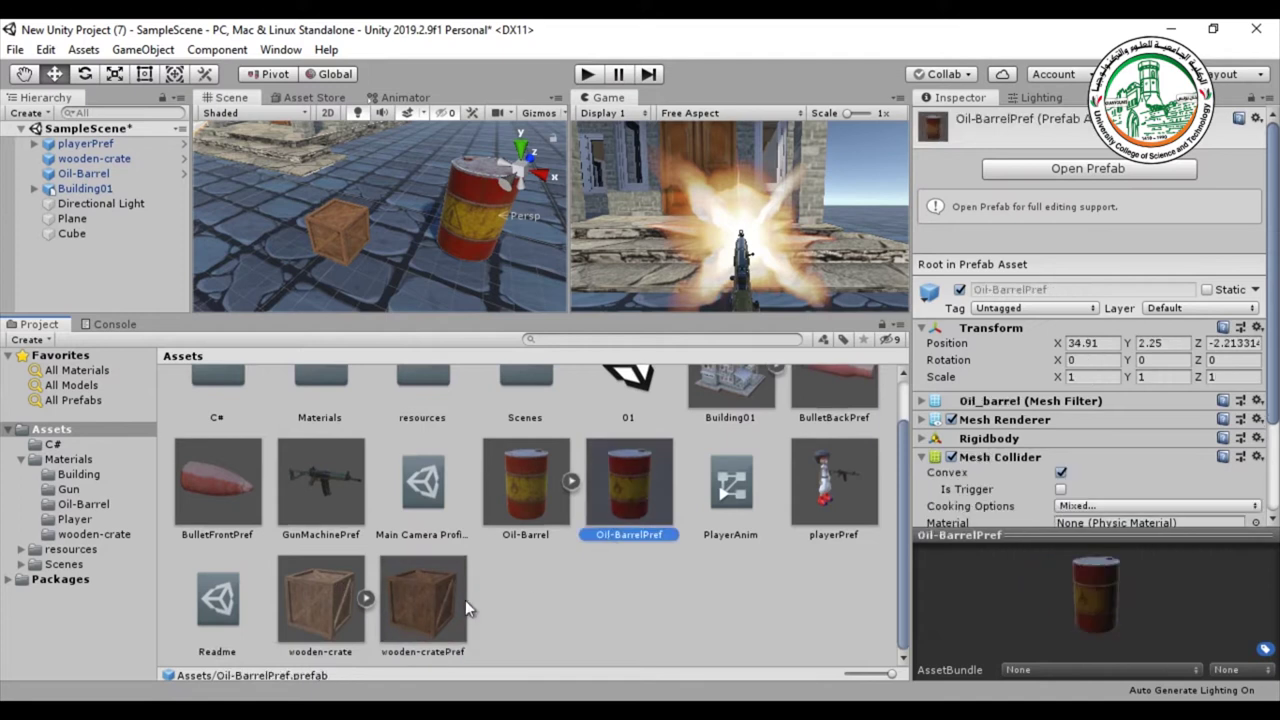
{"action": "left_click", "coordinate": [503, 535]}
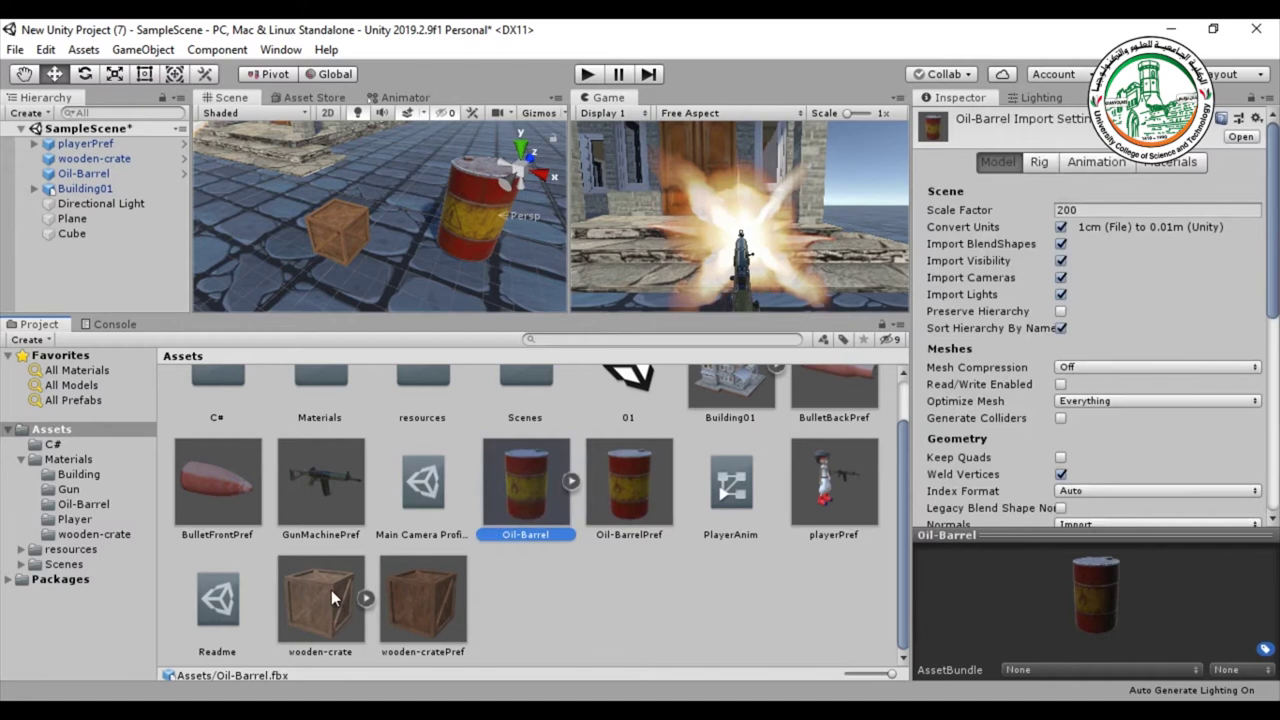
{"action": "left_click", "coordinate": [542, 591]}
{"action": "left_click", "coordinate": [521, 468]}
{"action": "left_click", "coordinate": [1082, 210]}
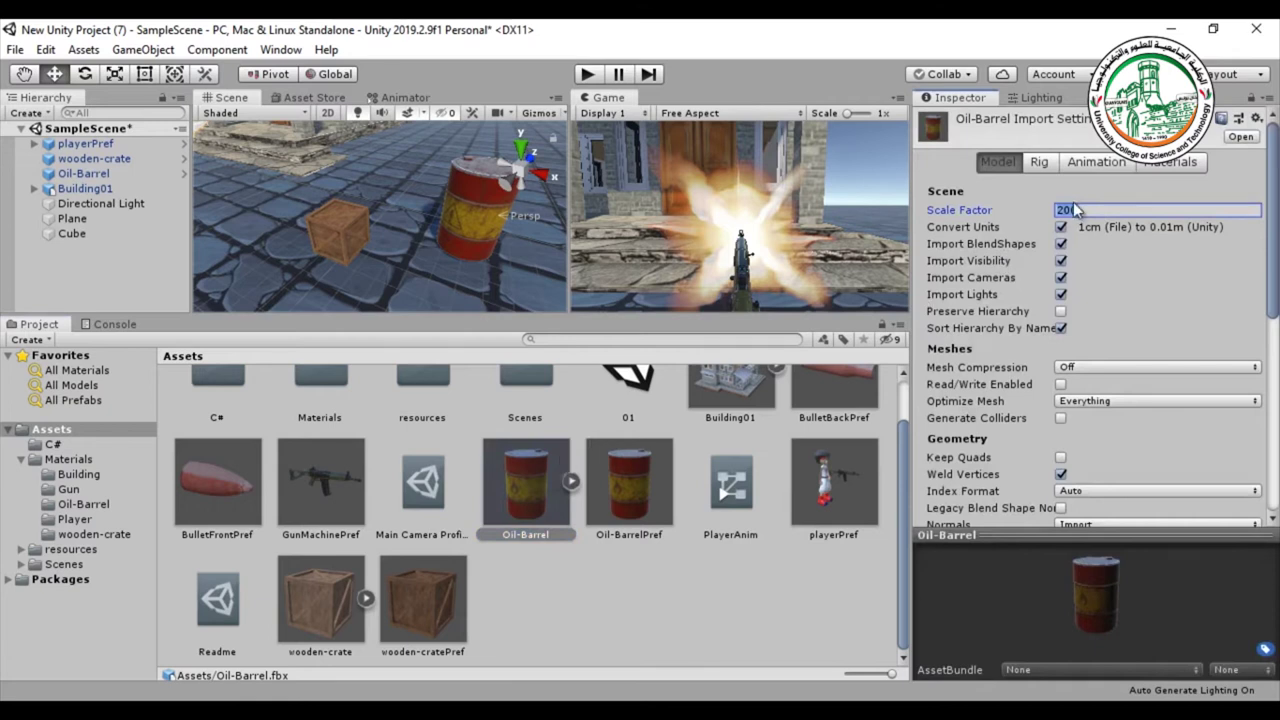
Check the wooden-crate model's Scale Factor and move the Oil-Barrel and wooden-crate source models into the resources folder
{"action": "left_click", "coordinate": [318, 592]}
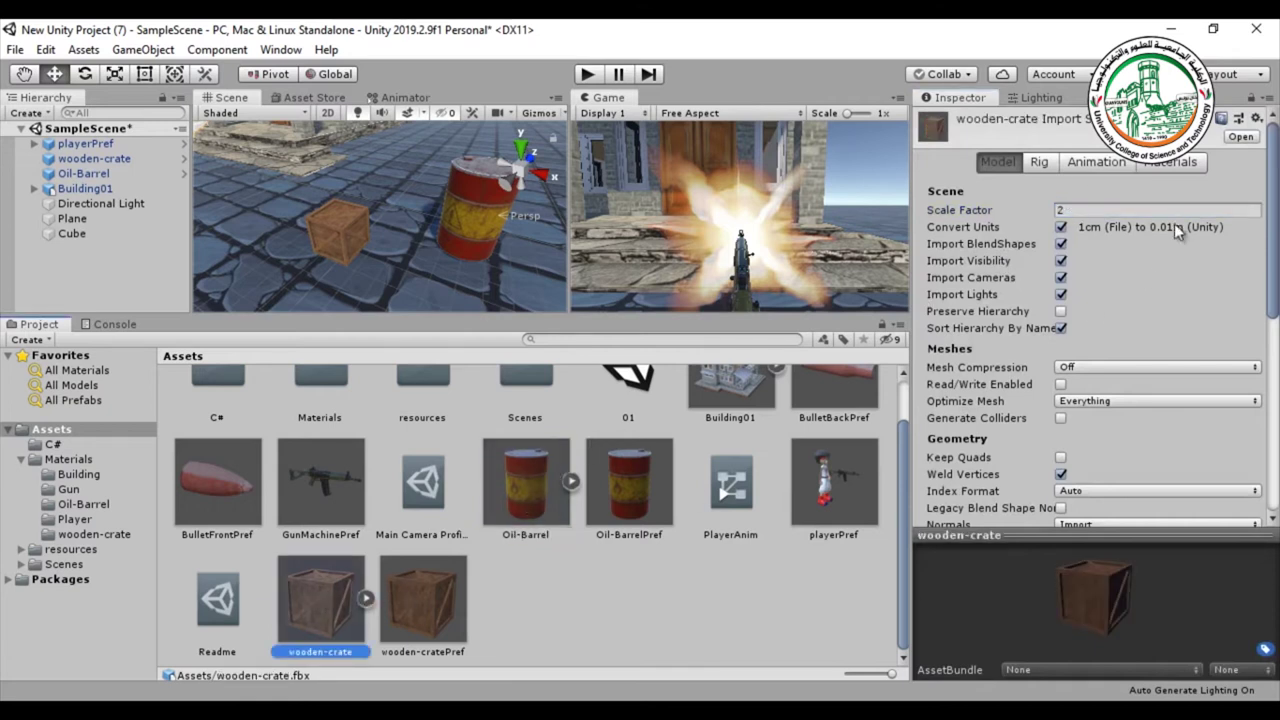
{"action": "left_click", "coordinate": [1071, 210]}
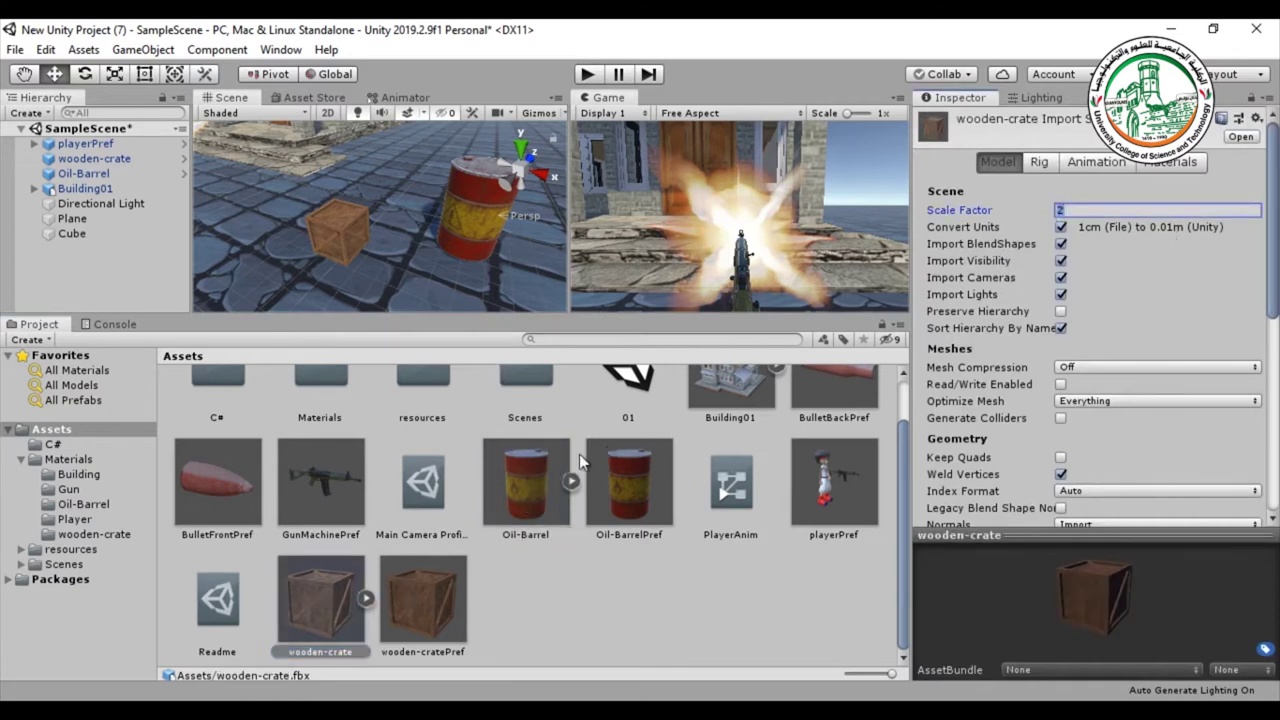
{"action": "left_click", "coordinate": [528, 518], "text": "ctrl"}
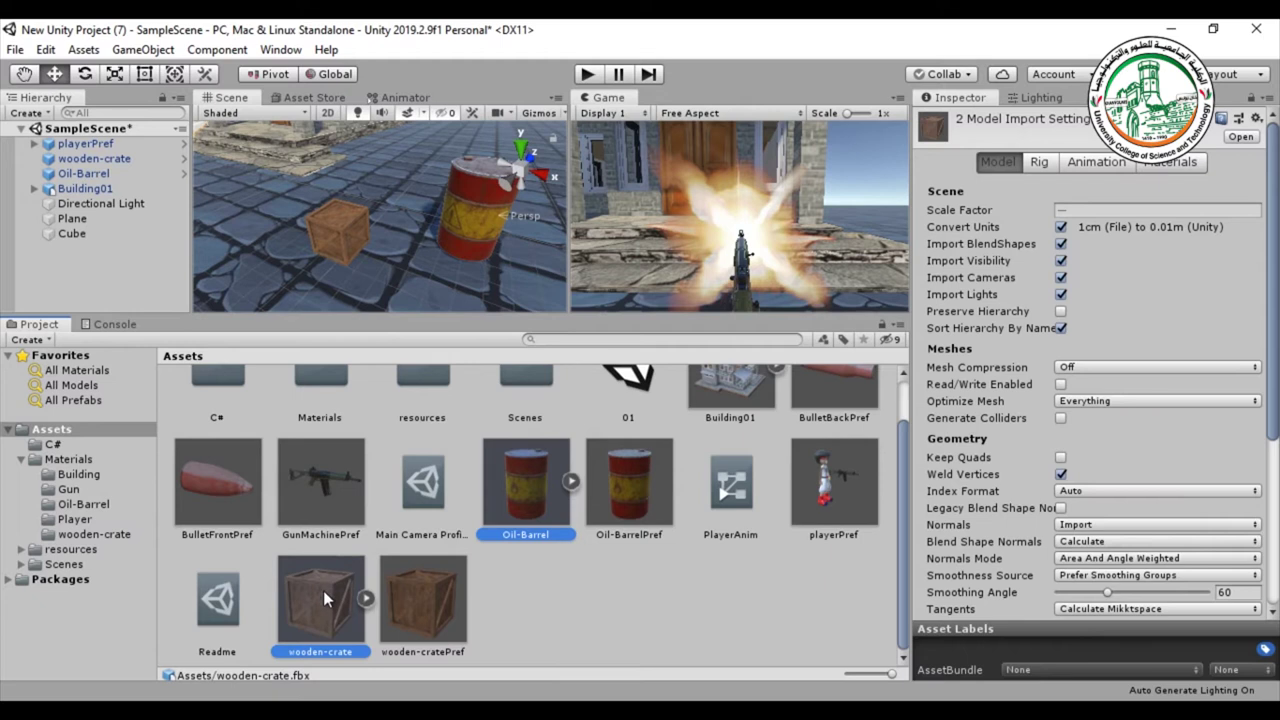
{"action": "left_click_drag", "start_coordinate": [319, 594], "coordinate": [416, 379]}
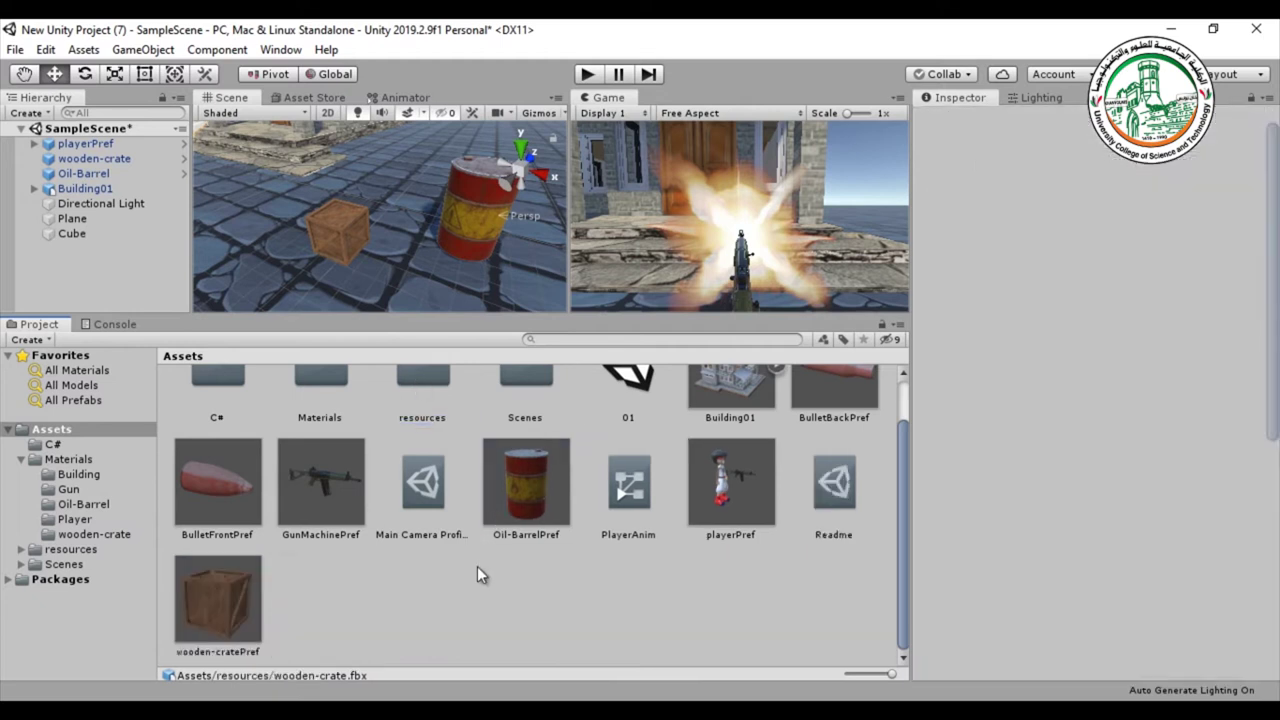
Review the physics and collider components on the Oil-BarrelPref and wooden-cratePref prefabs
{"action": "left_click", "coordinate": [531, 481]}
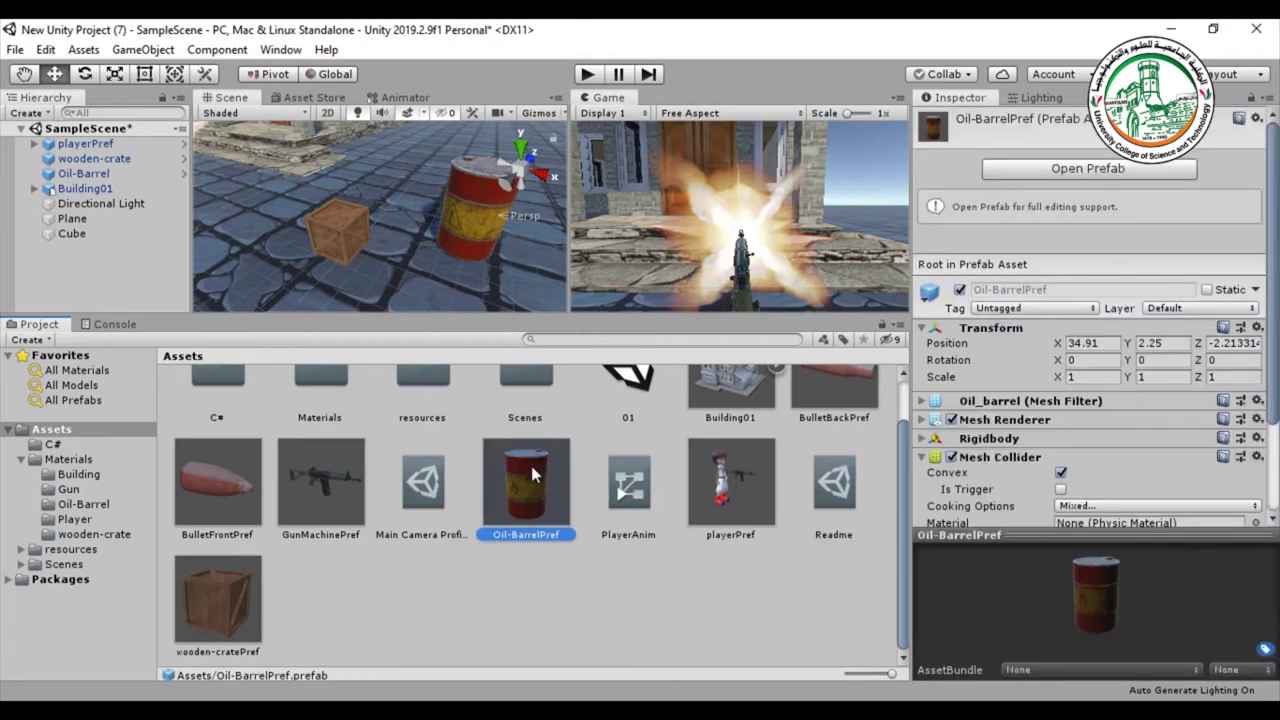
{"action": "scroll", "coordinate": [1095, 440], "scroll_direction": "down", "scroll_amount": 3}
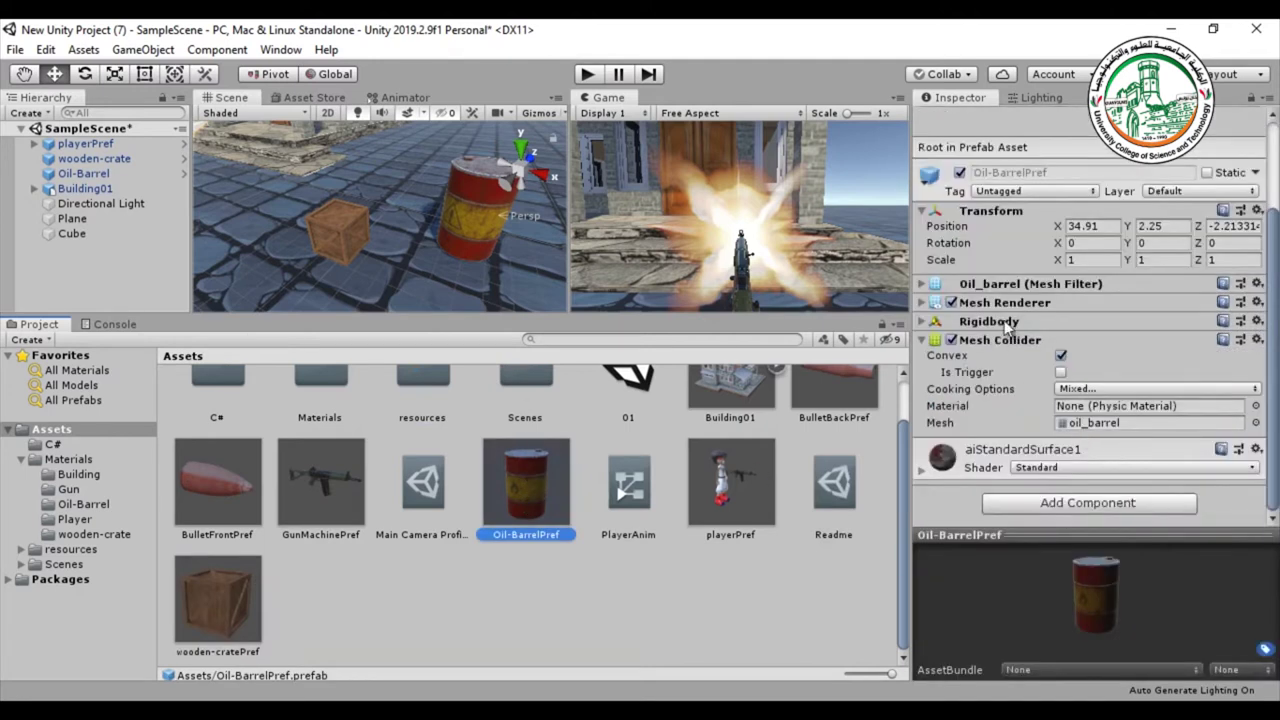
{"action": "left_click", "coordinate": [226, 588]}
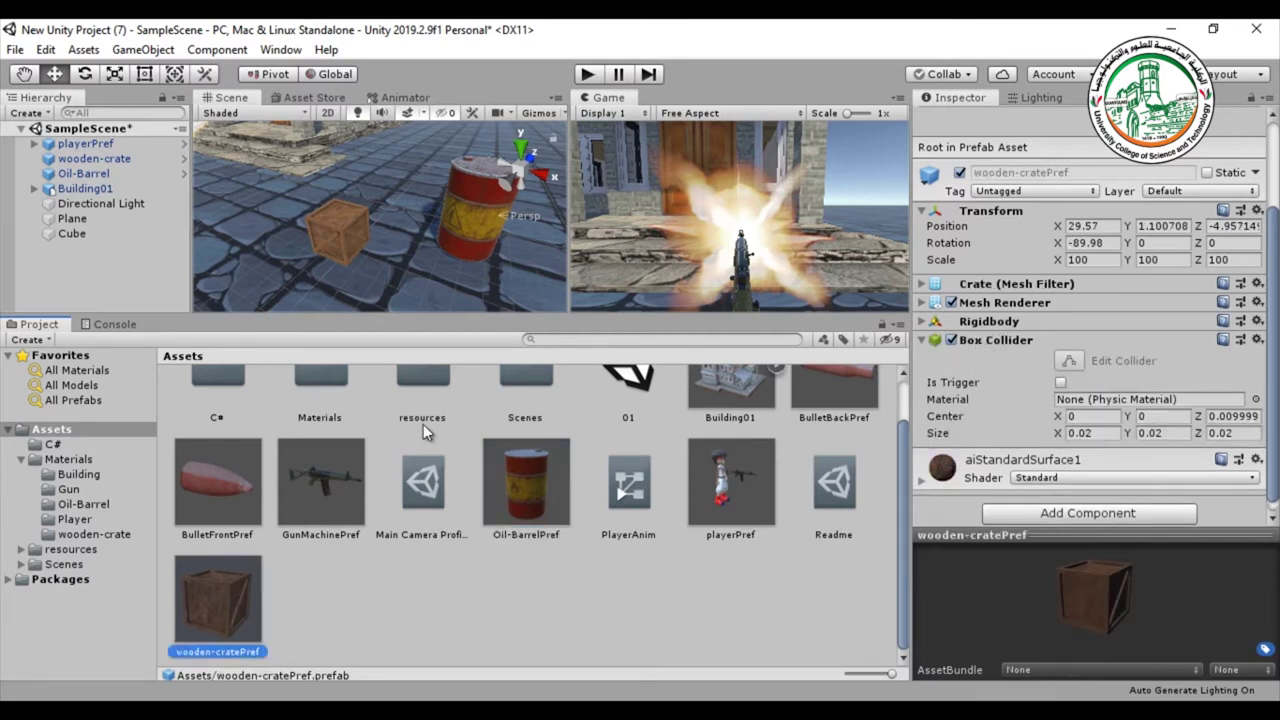
Delete the original Oil-Barrel and wooden-crate objects from the scene
{"action": "left_click_drag", "start_coordinate": [372, 318], "coordinate": [373, 372]}
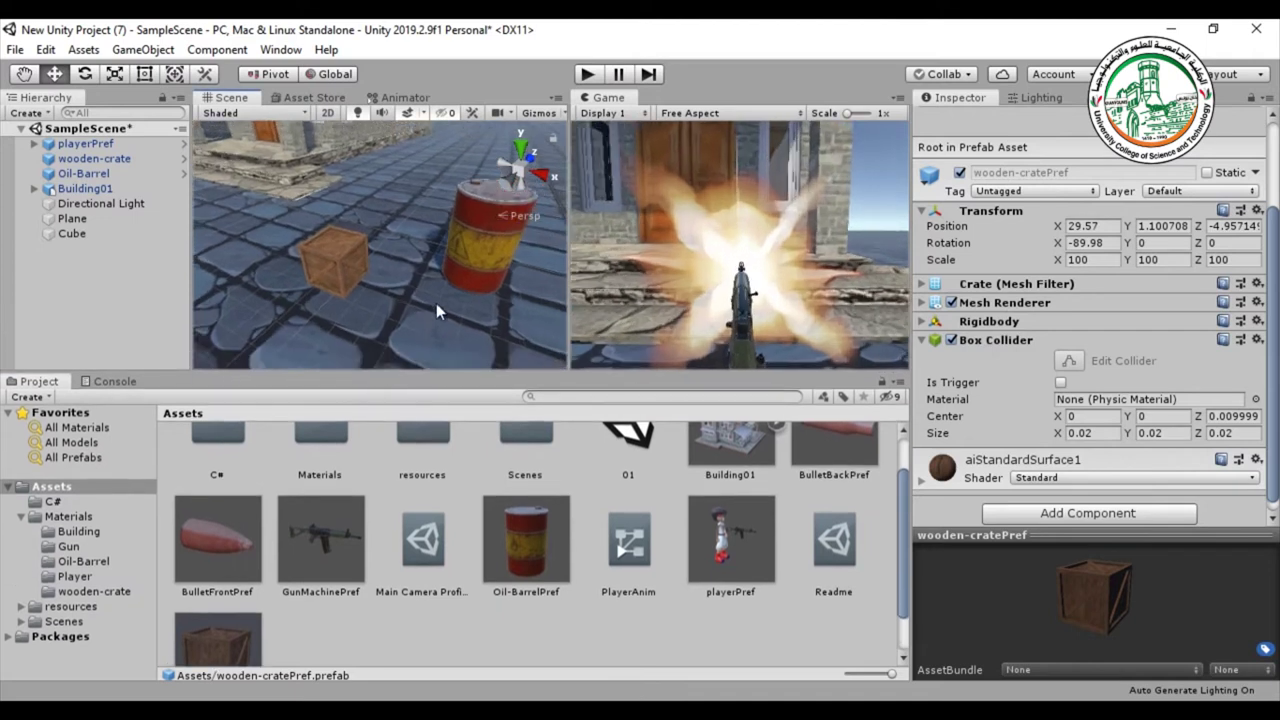
{"action": "left_click", "coordinate": [62, 295]}
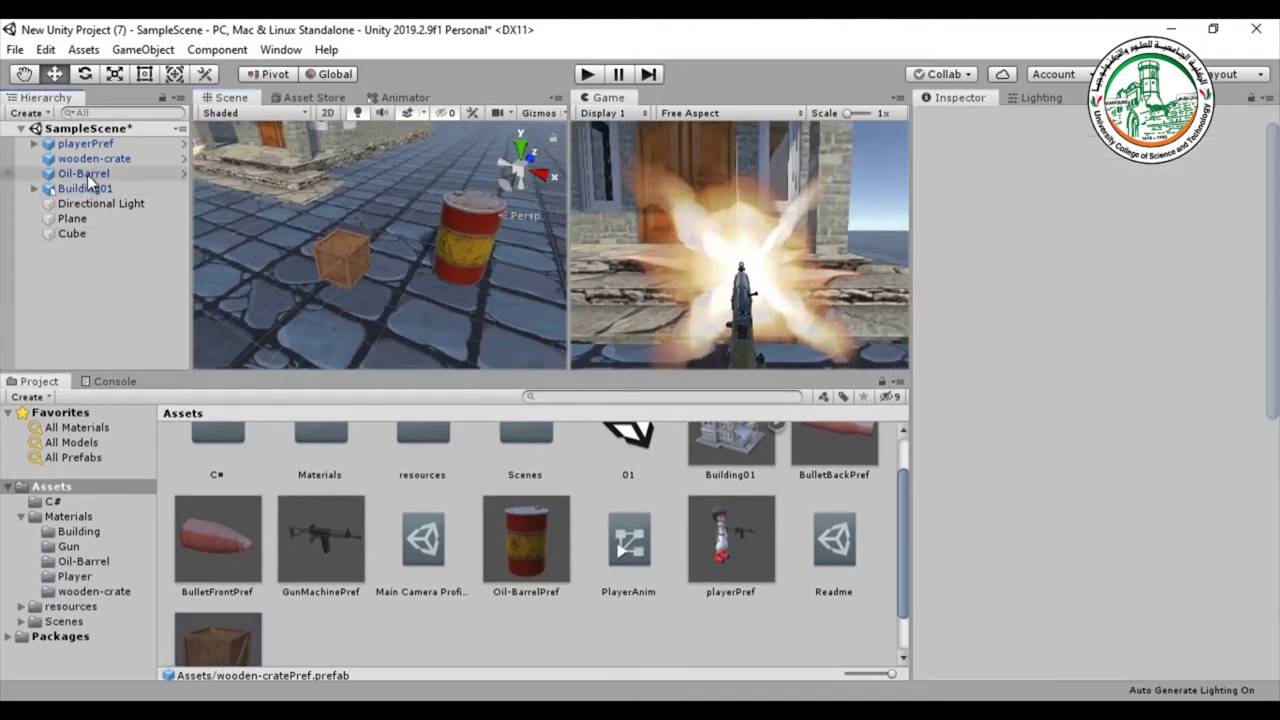
{"action": "left_click", "coordinate": [88, 176]}
{"action": "key", "text": "Delete"}
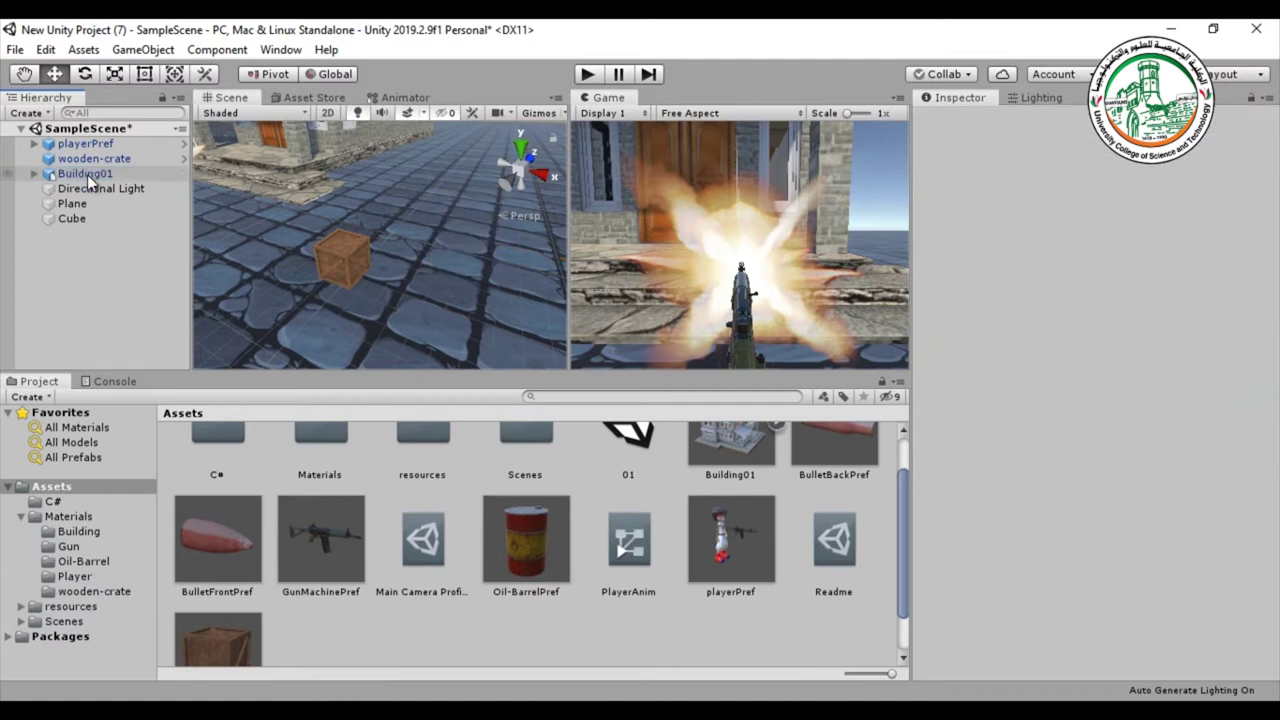
{"action": "left_click", "coordinate": [348, 256]}
{"action": "key", "text": "Delete"}
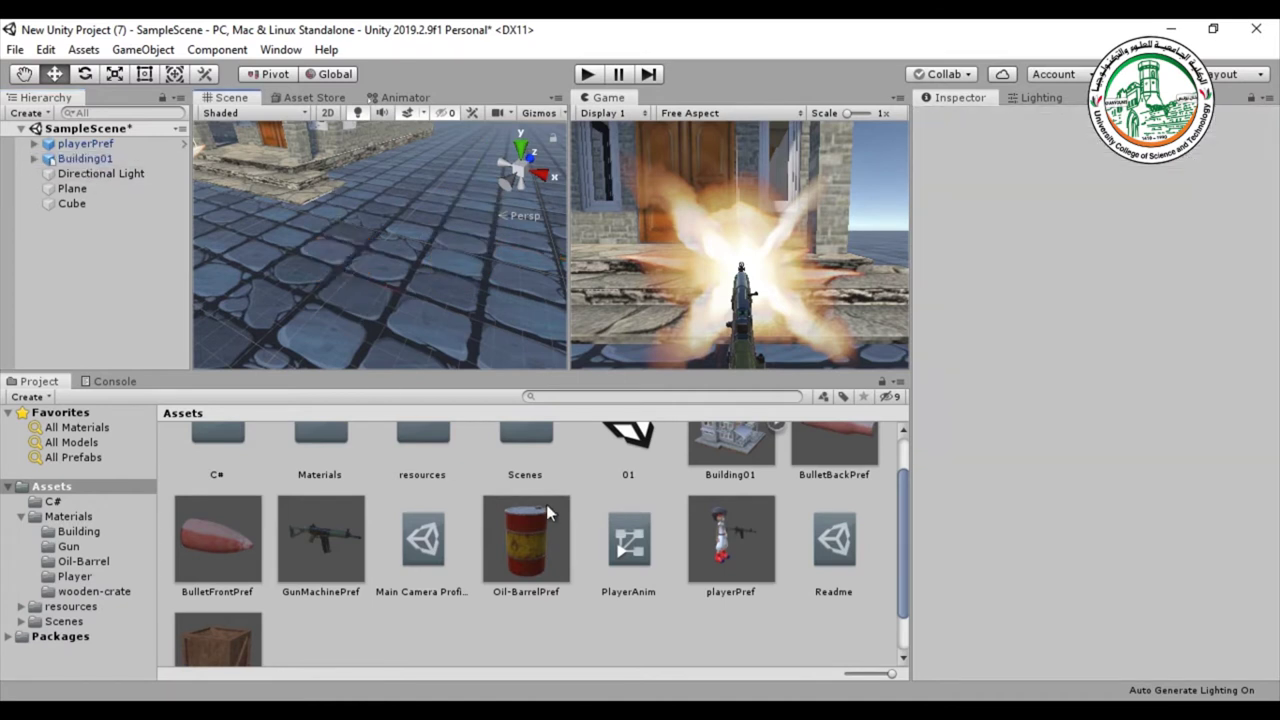
Place Oil-BarrelPref and wooden-cratePref on the paving in front of the building, and raise the barrel above the ground
{"action": "left_click_drag", "start_coordinate": [535, 540], "coordinate": [428, 247]}
{"action": "left_click_drag", "start_coordinate": [250, 646], "coordinate": [346, 290]}
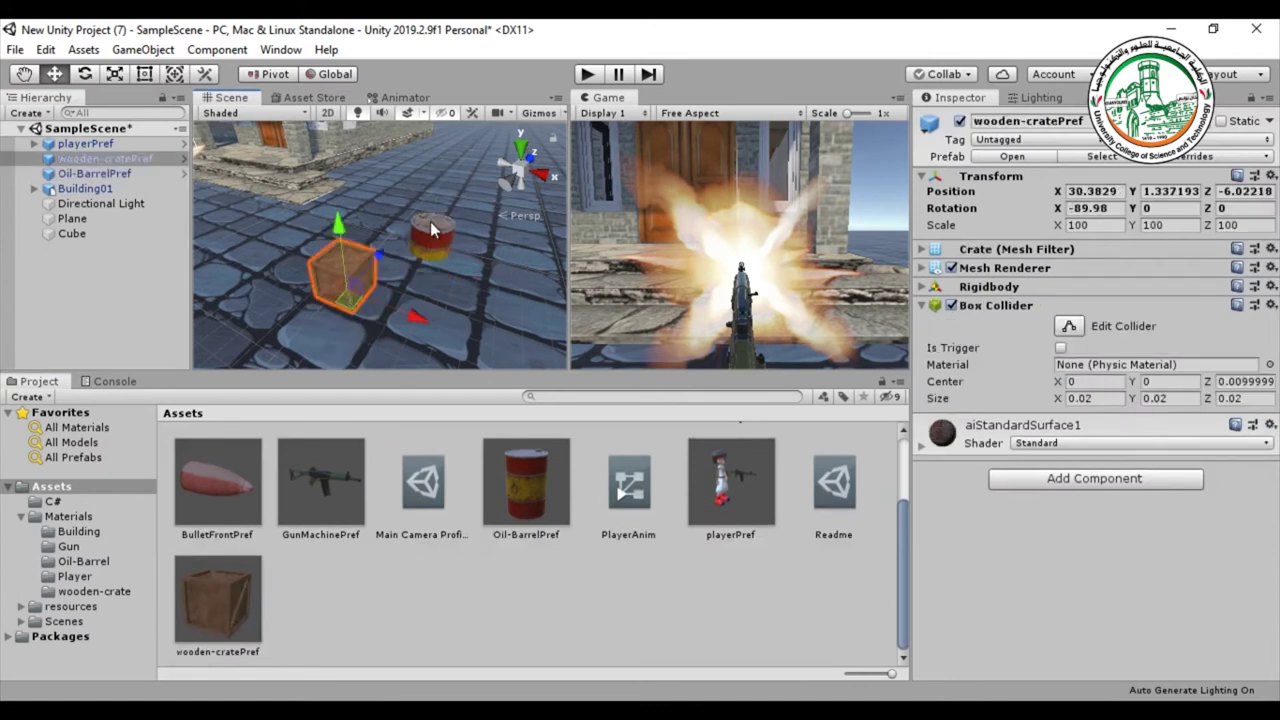
{"action": "left_click", "coordinate": [430, 221]}
{"action": "left_click_drag", "start_coordinate": [441, 178], "coordinate": [433, 145]}
{"action": "left_click", "coordinate": [342, 276]}
{"action": "right_click_drag", "start_coordinate": [342, 276], "coordinate": [196, 300]}
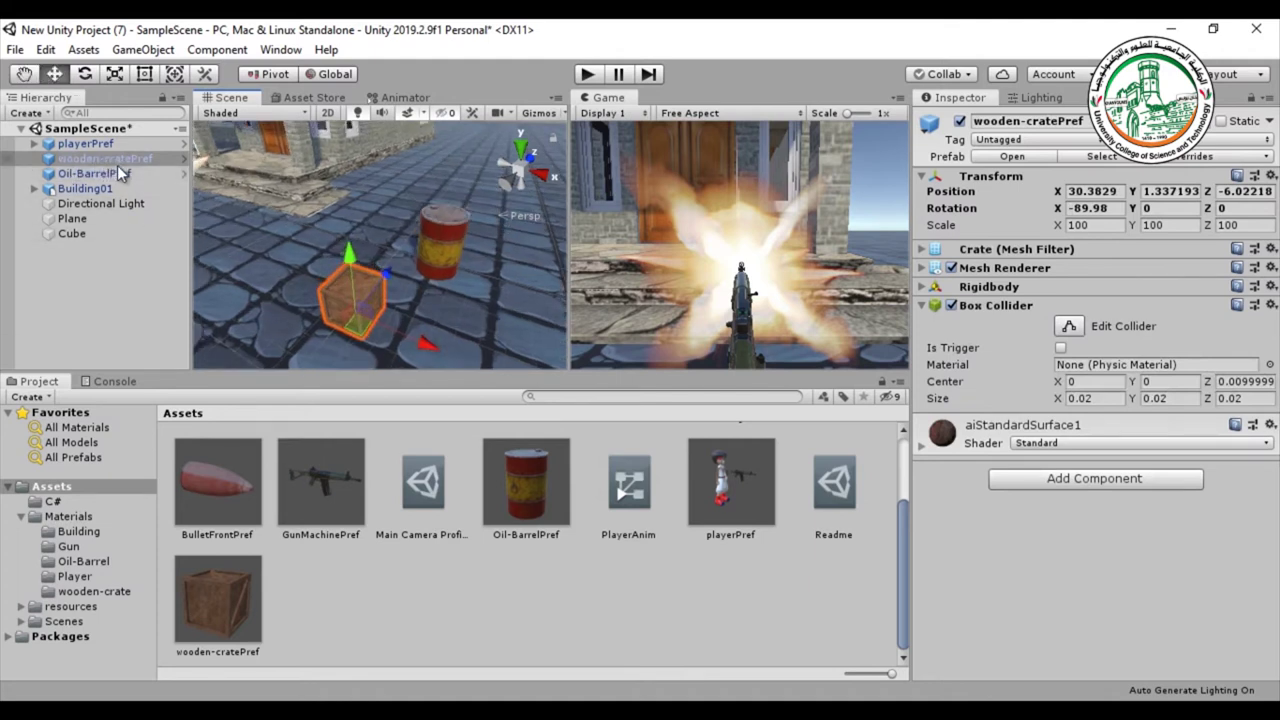
{"action": "right_click_drag", "start_coordinate": [294, 273], "coordinate": [346, 275]}
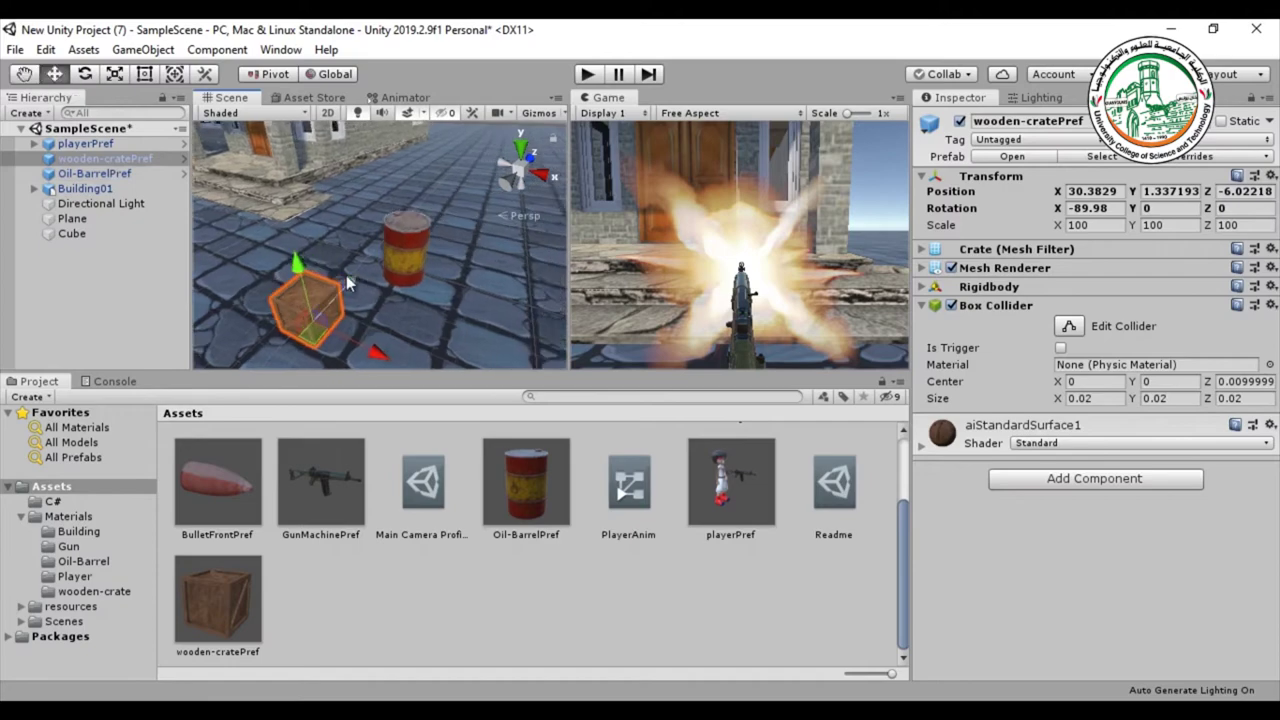
Maximize the Scene view and show the barrel and crate area from directly above in orthographic projection
{"action": "key", "text": "shift+space"}
{"action": "scroll", "coordinate": [538, 301], "scroll_direction": "down", "scroll_amount": 10}
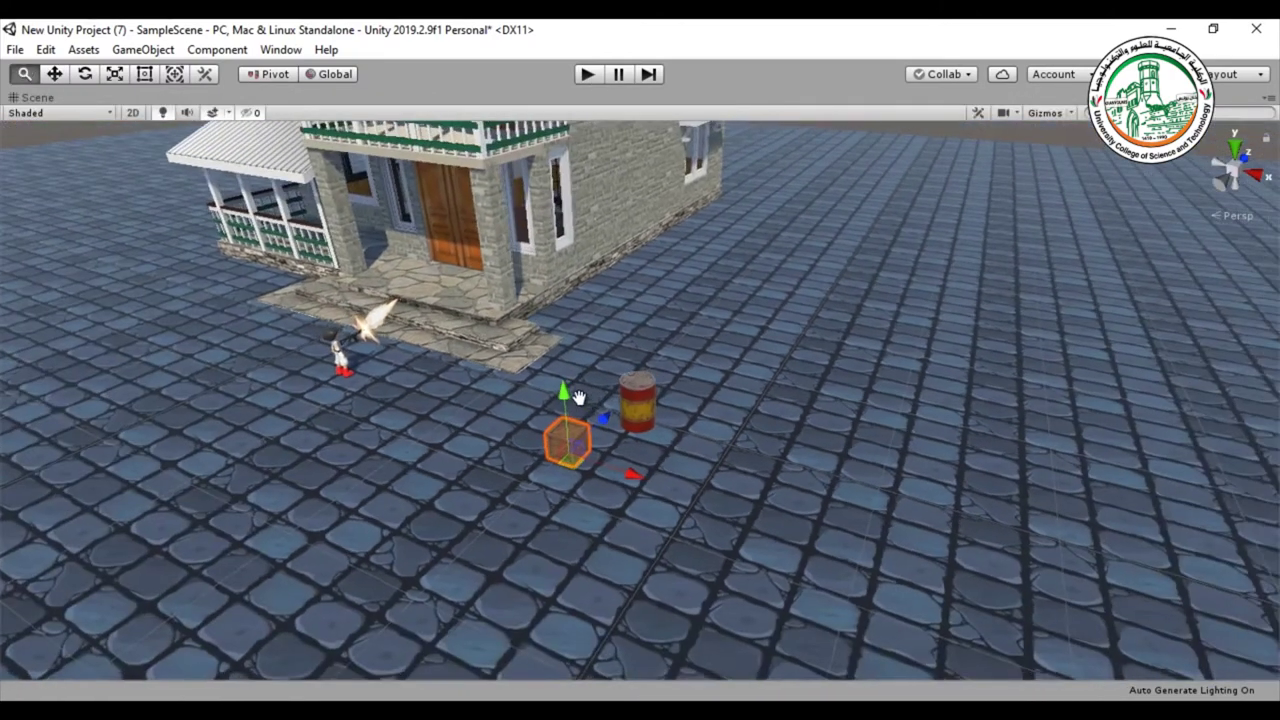
{"action": "middle_click_drag", "start_coordinate": [578, 398], "coordinate": [485, 400]}
{"action": "left_click", "coordinate": [542, 398]}
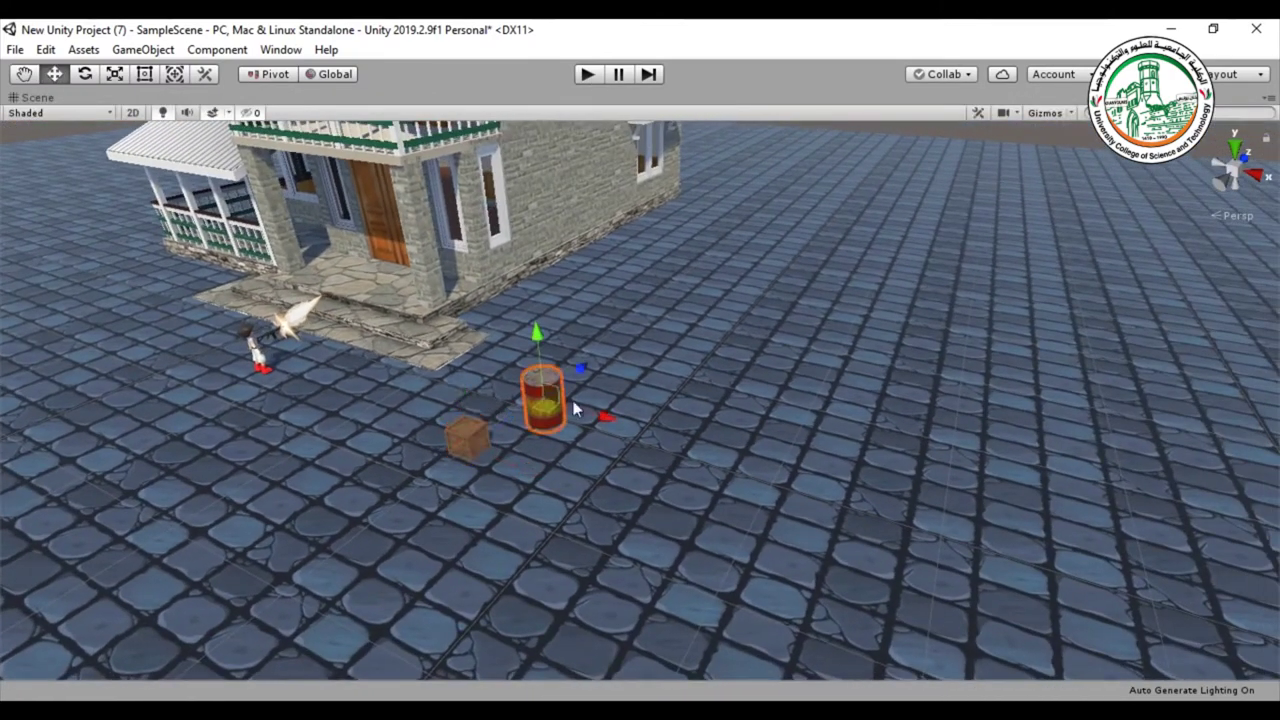
{"action": "left_click", "coordinate": [1233, 150]}
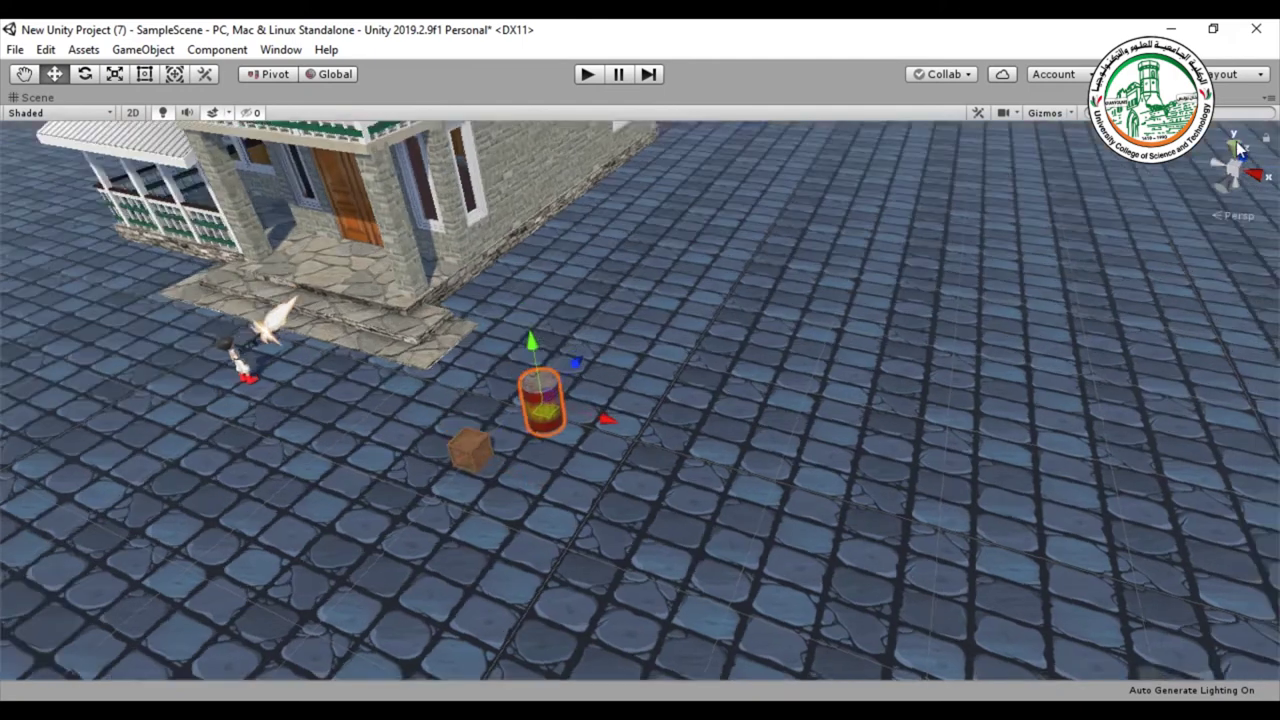
{"action": "left_click", "coordinate": [1237, 217]}
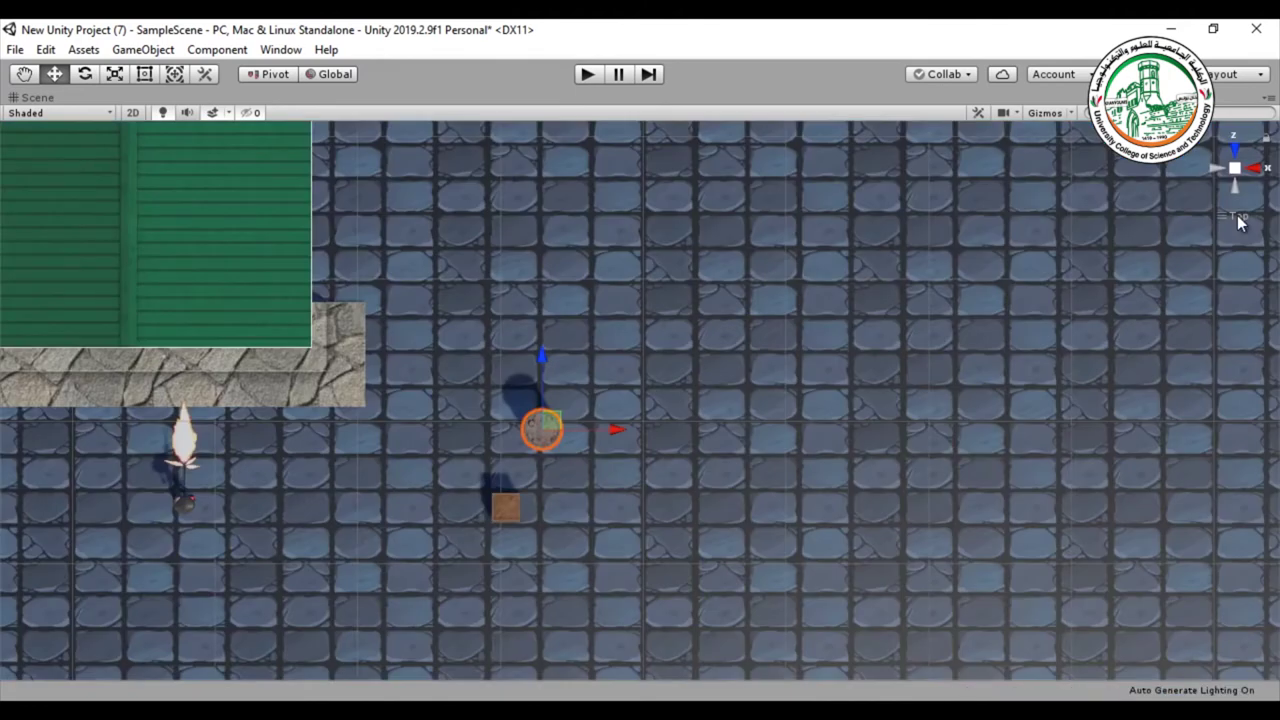
Move the barrel away from the crate and duplicate it five times, forming a loose cluster with one barrel set apart
{"action": "left_click_drag", "start_coordinate": [580, 434], "coordinate": [995, 215]}
{"action": "key", "text": "ctrl+d"}
{"action": "key", "text": "ctrl+d"}
{"action": "key", "text": "ctrl+d"}
{"action": "key", "text": "ctrl+d"}
{"action": "key", "text": "ctrl+d"}
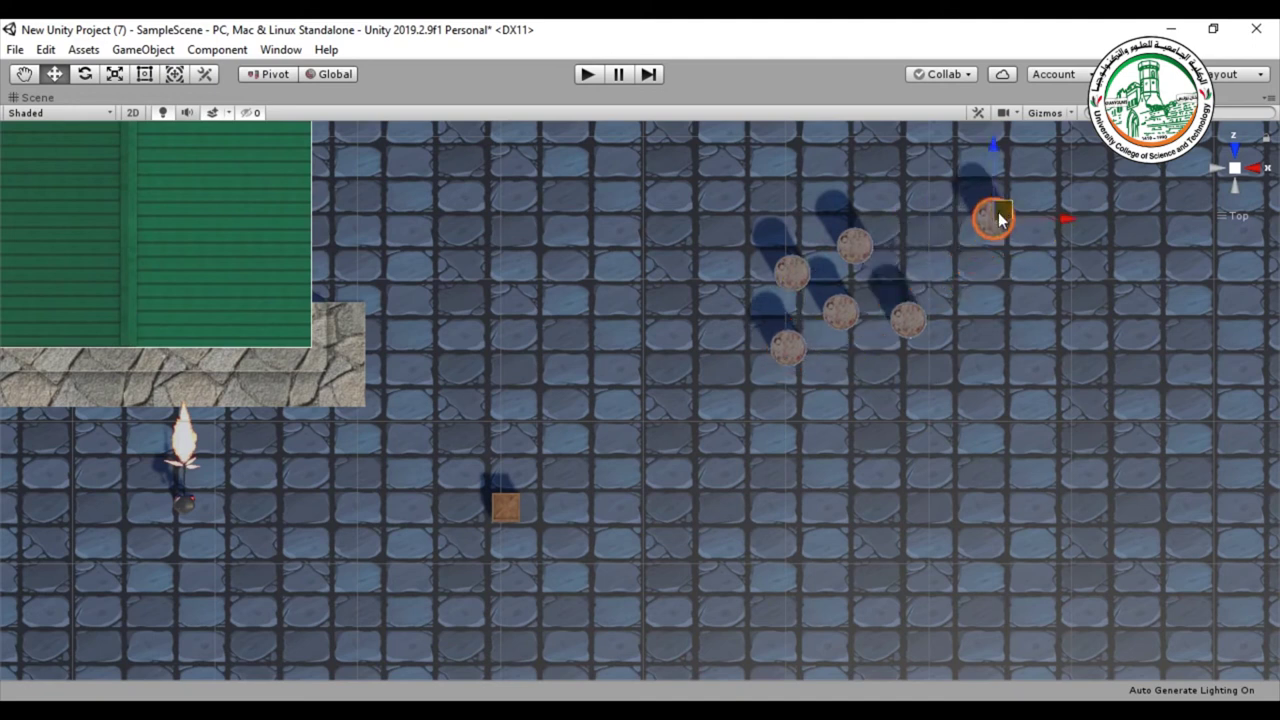
Adjust the last barrel copy and place one more duplicate on its own between the building and the barrel cluster
{"action": "key", "text": "ctrl+z"}
{"action": "key", "text": "ctrl+d"}
{"action": "left_click_drag", "start_coordinate": [798, 341], "coordinate": [636, 168]}
{"action": "key", "text": "ctrl+d"}
Move the crate between the building and the barrel cluster, duplicate it twice into a row of three, and select the whole row
{"action": "left_click", "coordinate": [503, 508]}
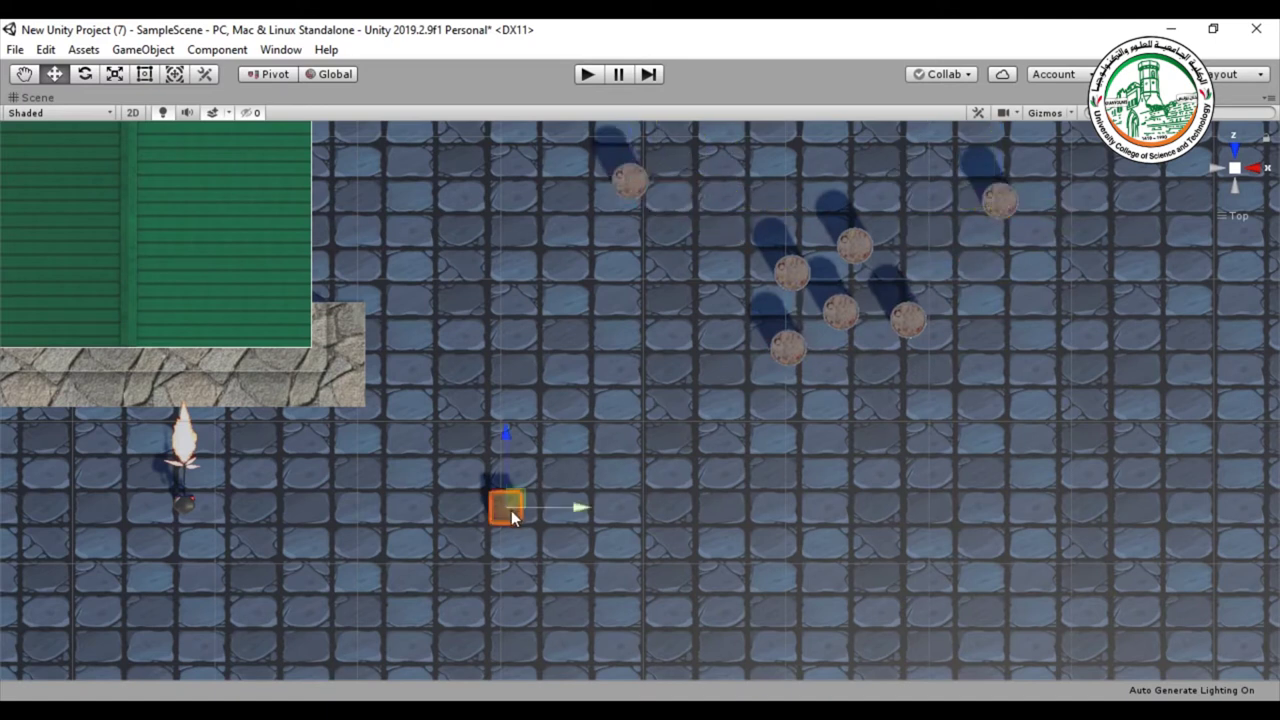
{"action": "left_click_drag", "start_coordinate": [522, 483], "coordinate": [616, 326]}
{"action": "key", "text": "ctrl+d"}
{"action": "key", "text": "ctrl+d"}
{"action": "left_click_drag", "start_coordinate": [662, 376], "coordinate": [485, 291]}
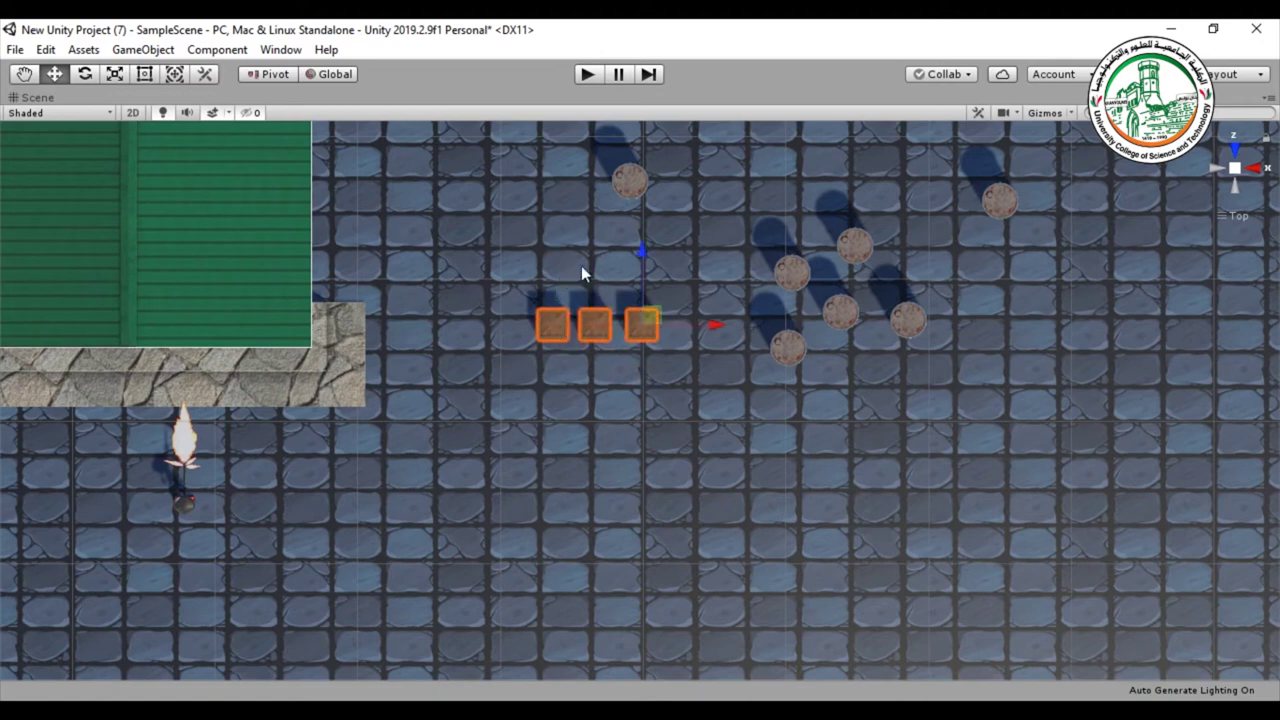
Duplicate the row of three crates and stack the copy directly on top of the original row
{"action": "key", "text": "ctrl+d"}
{"action": "left_click_drag", "start_coordinate": [639, 253], "coordinate": [637, 300]}
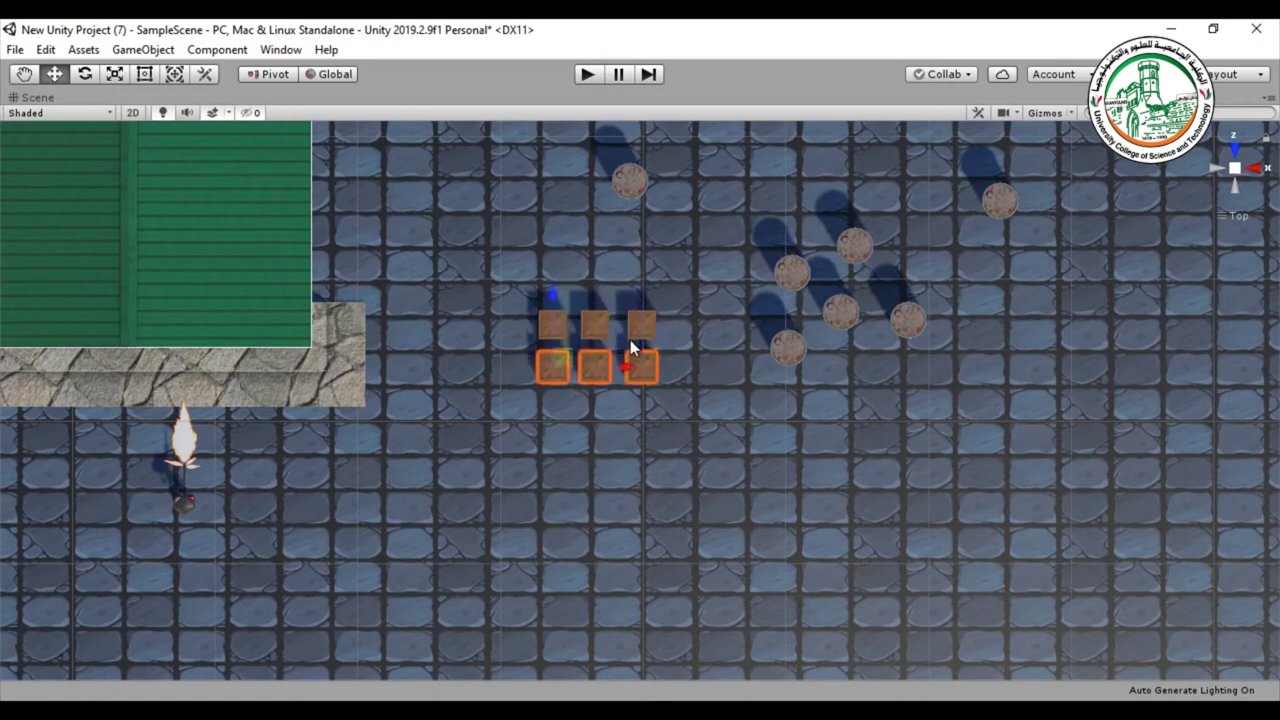
{"action": "left_click_drag", "start_coordinate": [546, 301], "coordinate": [550, 267]}
{"action": "left_click", "coordinate": [1234, 189]}
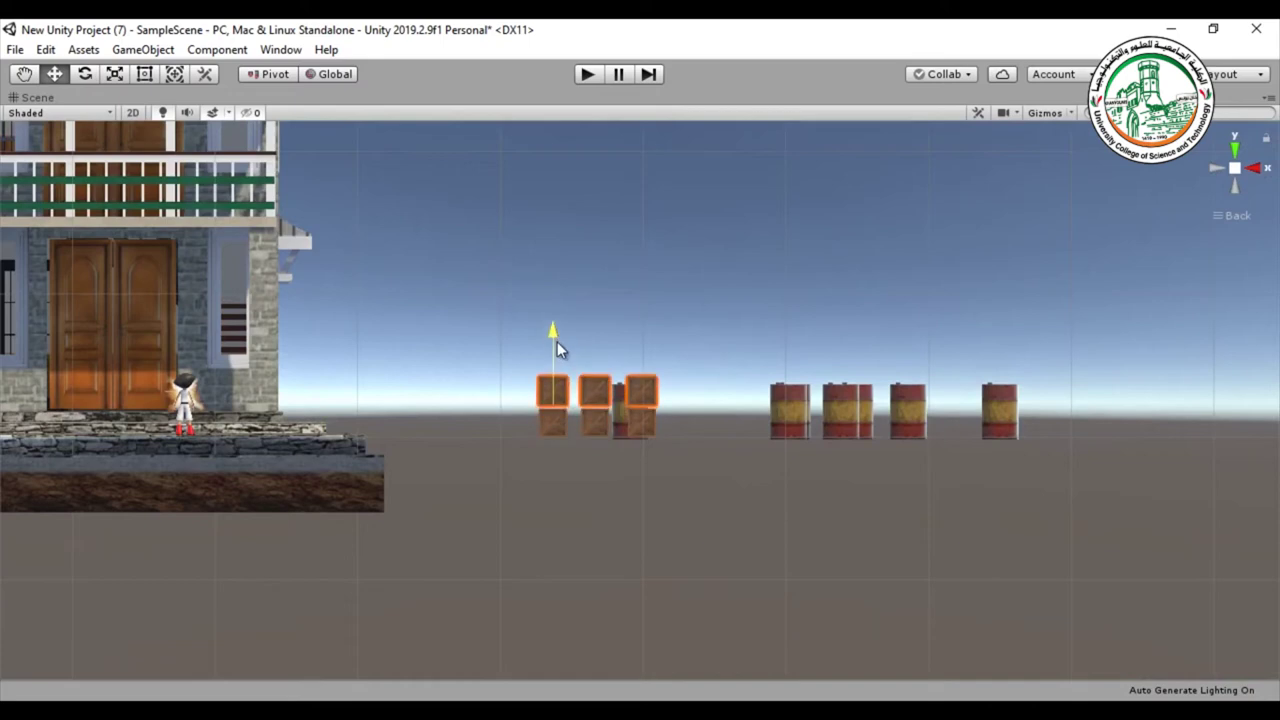
{"action": "left_click_drag", "start_coordinate": [1209, 221], "coordinate": [1140, 360], "text": "alt"}
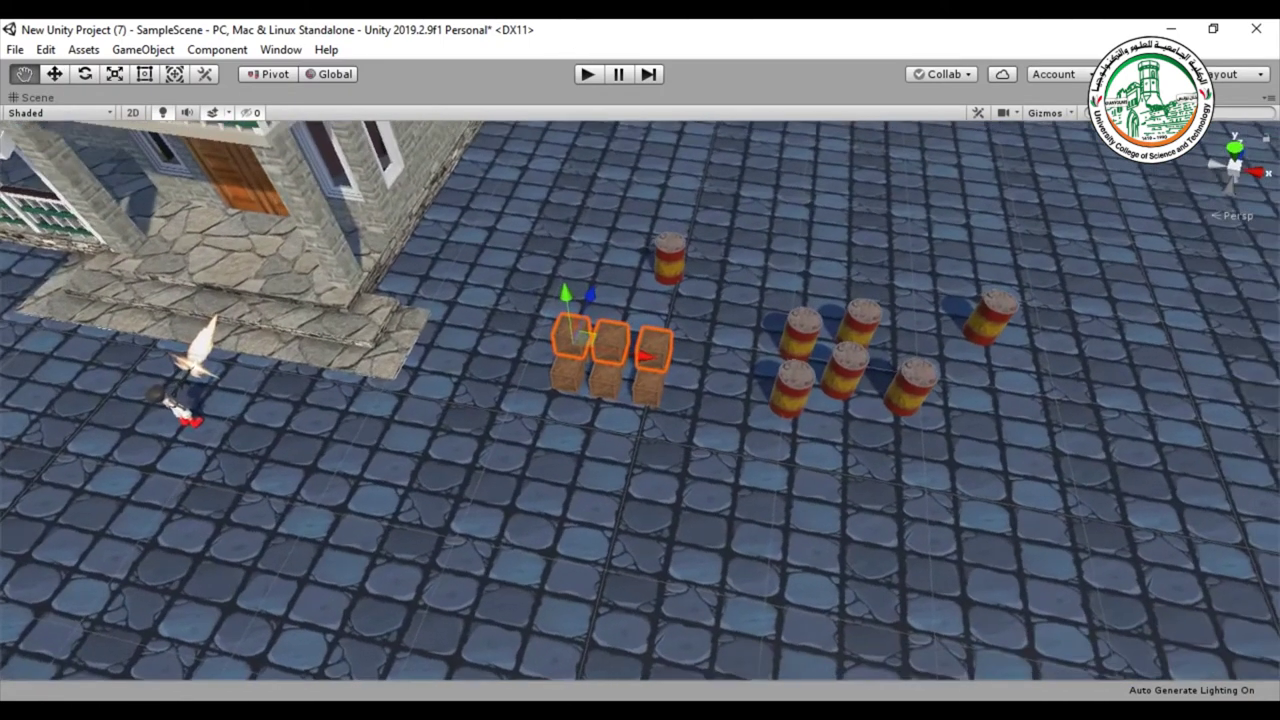
{"action": "scroll", "coordinate": [617, 497], "scroll_direction": "up", "scroll_amount": 6}
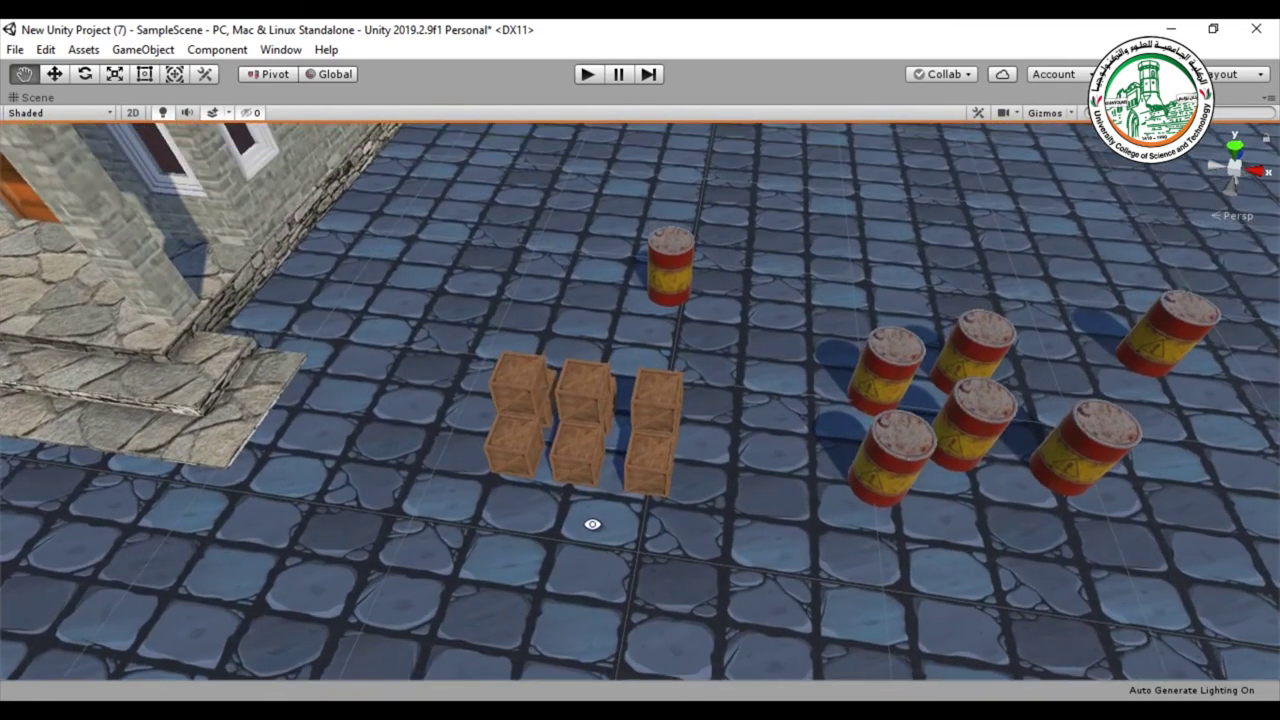
Close the gaps between the crate columns and add a third row of three crates on the ground in front of the stack
{"action": "left_click_drag", "start_coordinate": [592, 524], "coordinate": [670, 479], "text": "alt"}
{"action": "key", "text": "w"}
{"action": "left_click_drag", "start_coordinate": [705, 344], "coordinate": [617, 528]}
{"action": "left_click_drag", "start_coordinate": [715, 411], "coordinate": [700, 411]}
{"action": "left_click_drag", "start_coordinate": [463, 316], "coordinate": [545, 488]}
{"action": "left_click_drag", "start_coordinate": [411, 313], "coordinate": [563, 473]}
{"action": "left_click_drag", "start_coordinate": [586, 393], "coordinate": [602, 396]}
{"action": "left_click", "coordinate": [630, 459]}
{"action": "left_click_drag", "start_coordinate": [630, 459], "coordinate": [656, 387], "text": "alt"}
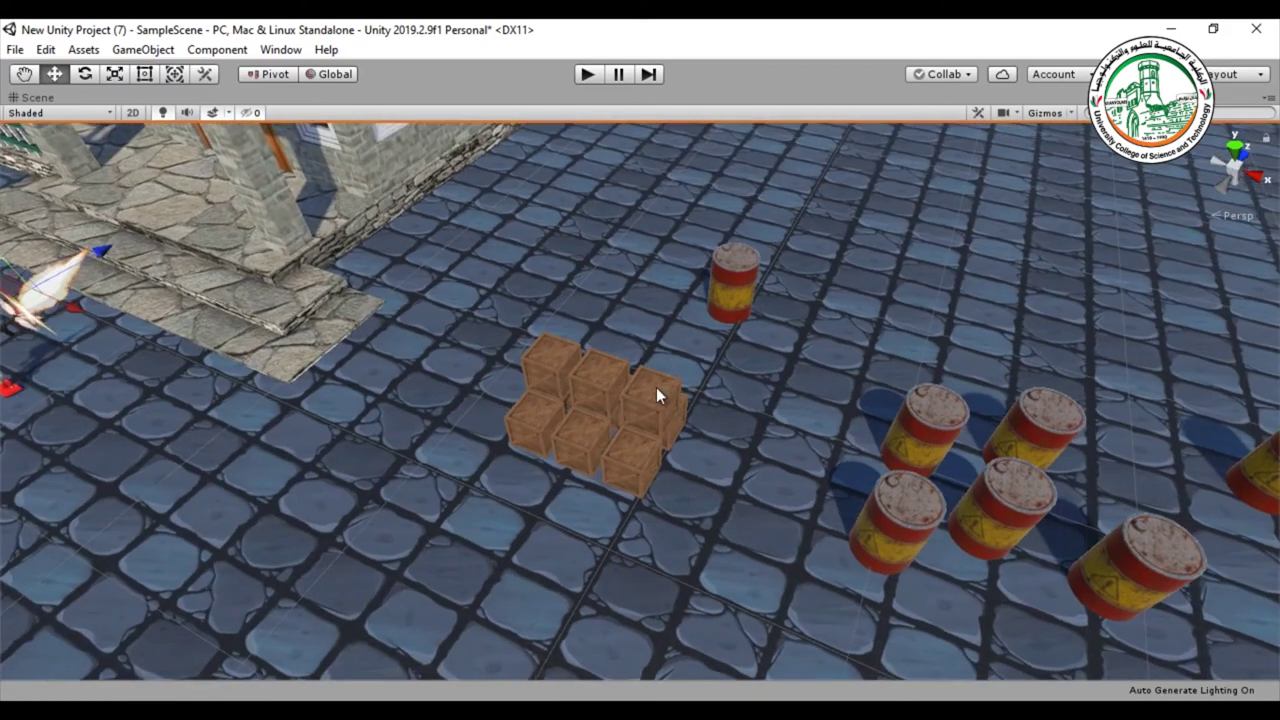
Duplicate a single crate twice, placing one copy behind the barrel cluster and the other in front of it
{"action": "left_click", "coordinate": [633, 457]}
{"action": "left_click_drag", "start_coordinate": [646, 477], "coordinate": [849, 348]}
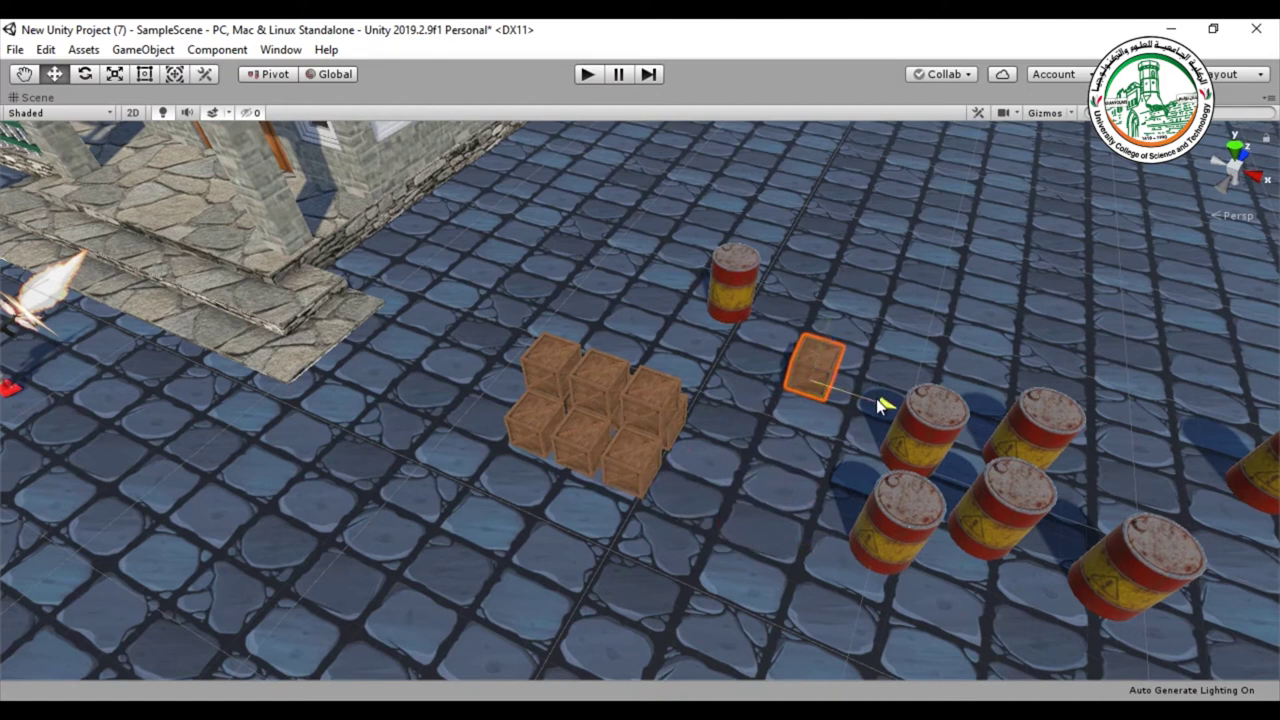
{"action": "left_click_drag", "start_coordinate": [876, 398], "coordinate": [878, 396]}
{"action": "left_click", "coordinate": [645, 410]}
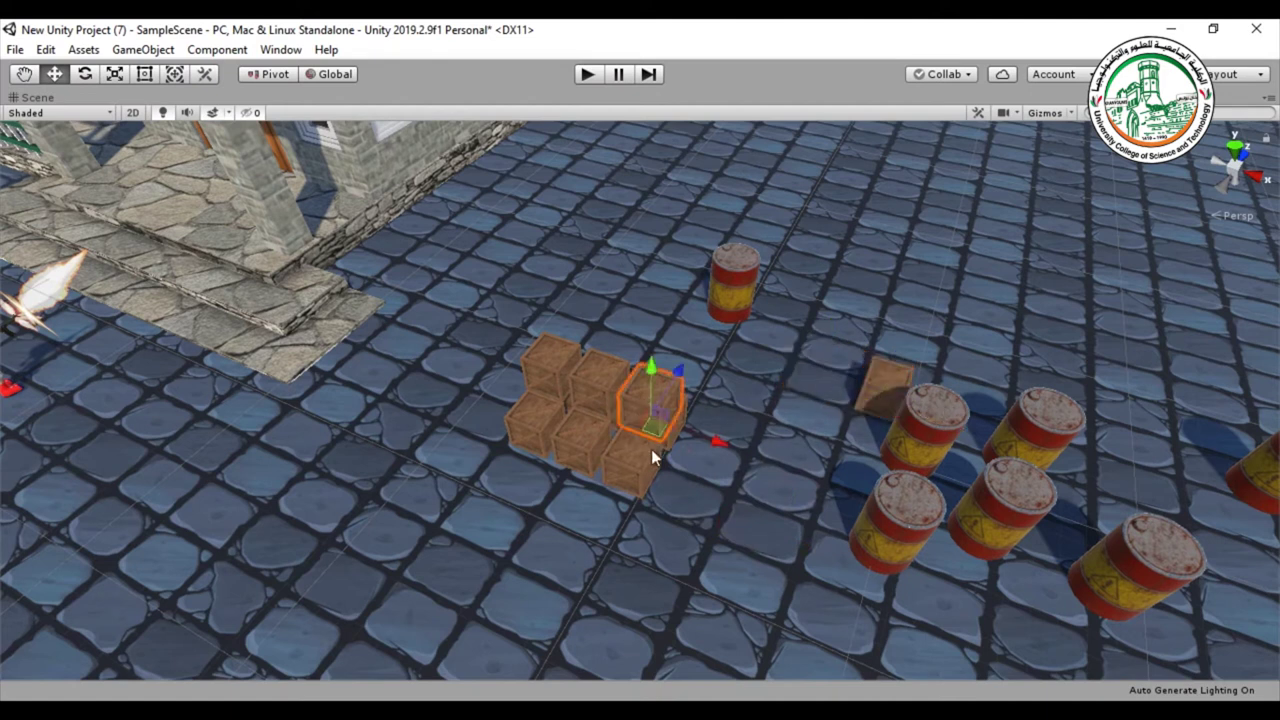
{"action": "left_click", "coordinate": [568, 452]}
{"action": "left_click_drag", "start_coordinate": [630, 473], "coordinate": [955, 541]}
{"action": "scroll", "coordinate": [968, 510], "scroll_direction": "down", "scroll_amount": 5}
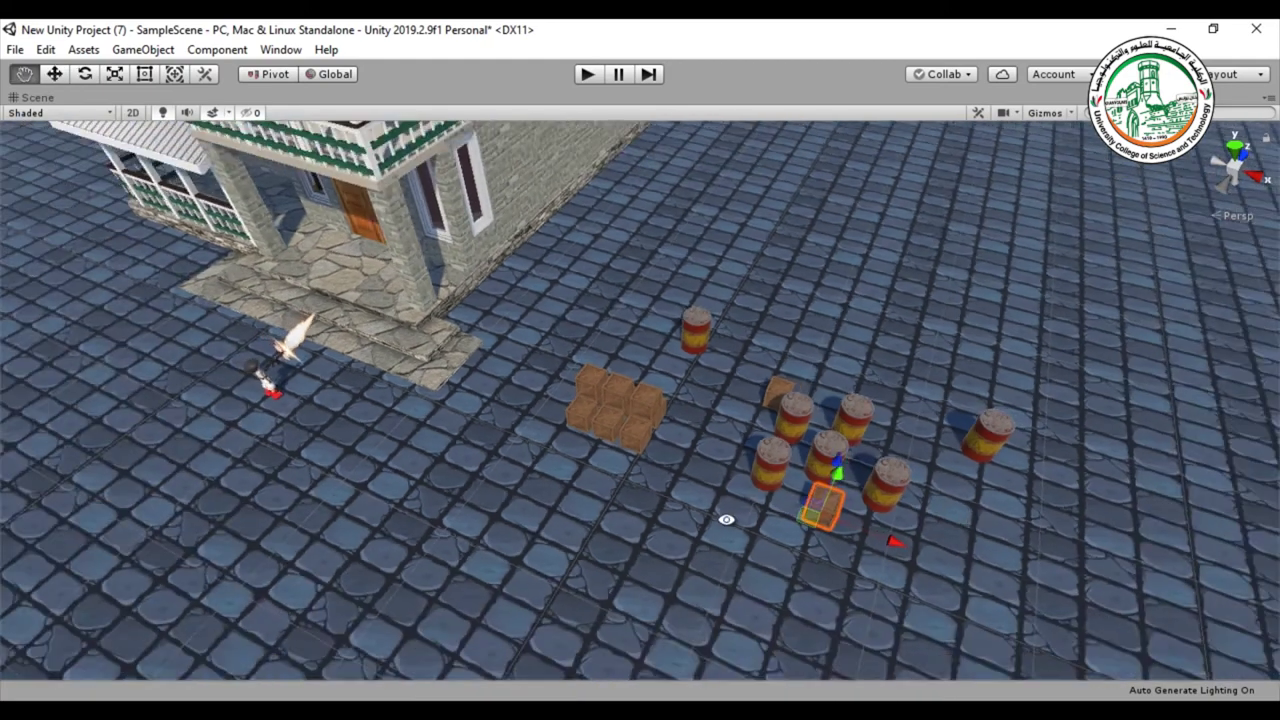
Return to the full editor layout with a taller Scene view and inspect the stacked crates and the single crate before the barrels
{"action": "left_click_drag", "start_coordinate": [726, 519], "coordinate": [769, 408], "text": "alt"}
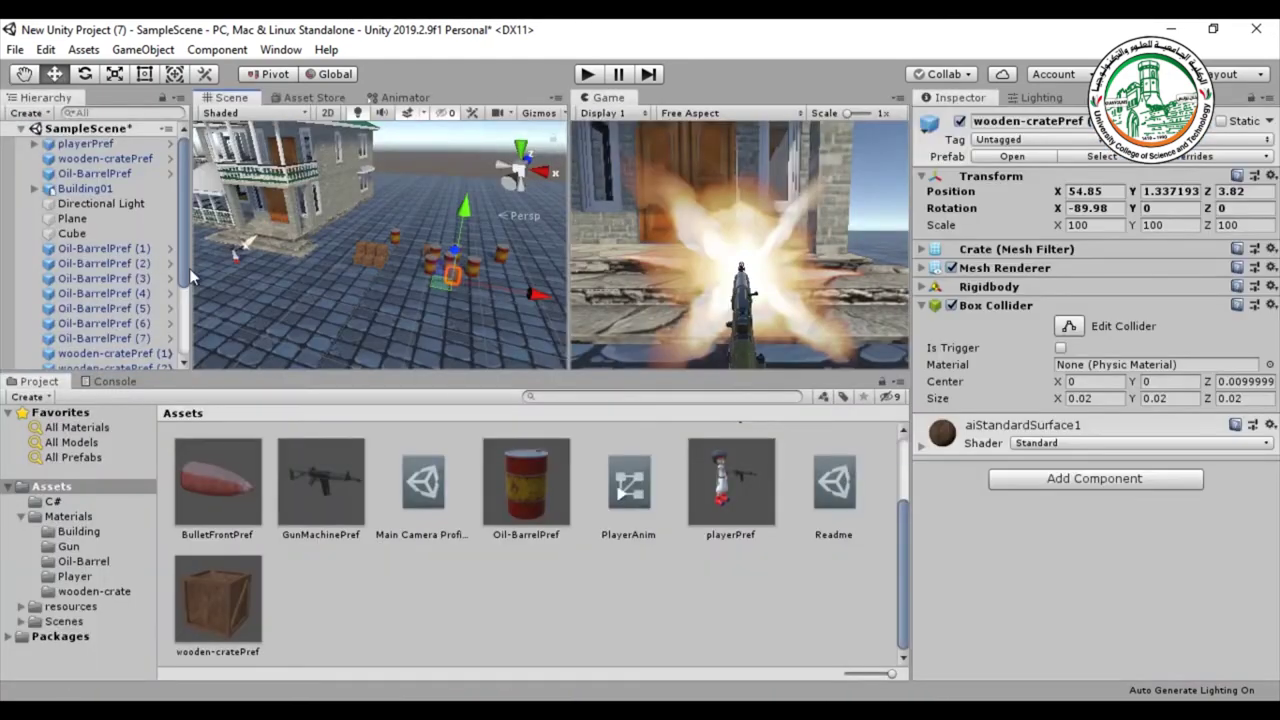
{"action": "left_click_drag", "start_coordinate": [158, 378], "coordinate": [155, 457]}
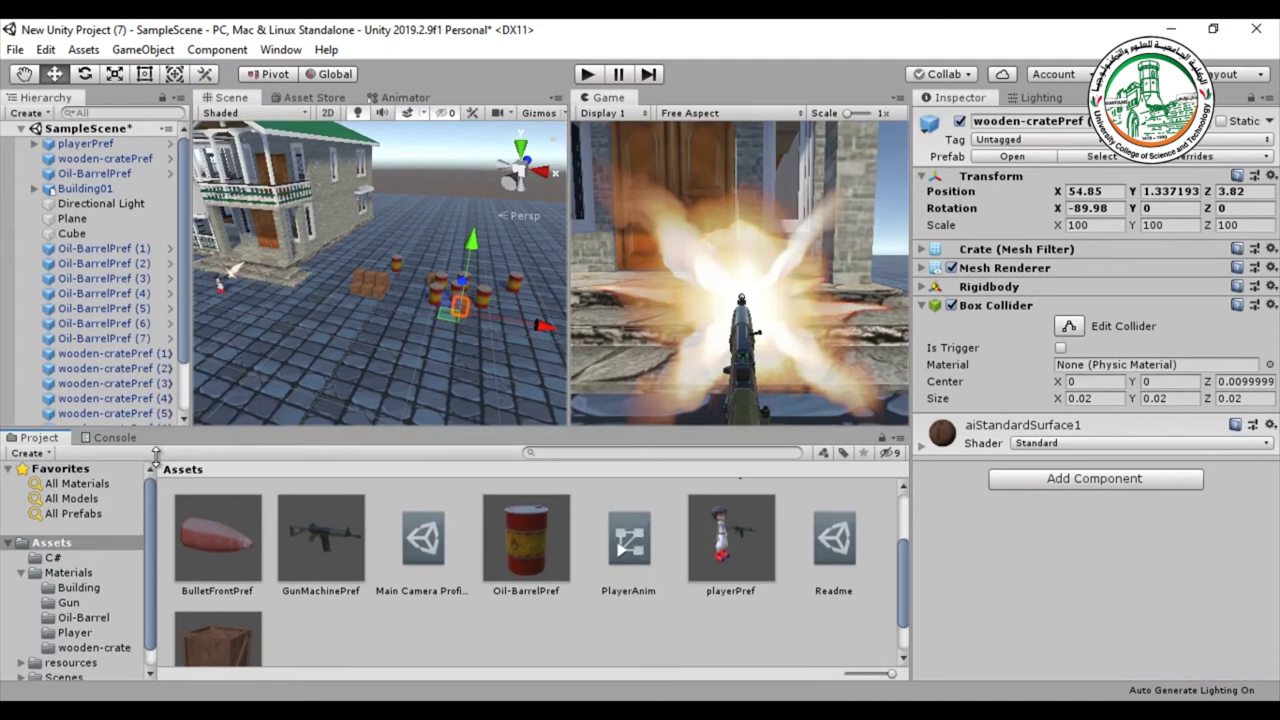
{"action": "scroll", "coordinate": [140, 245], "scroll_direction": "down", "scroll_amount": 3}
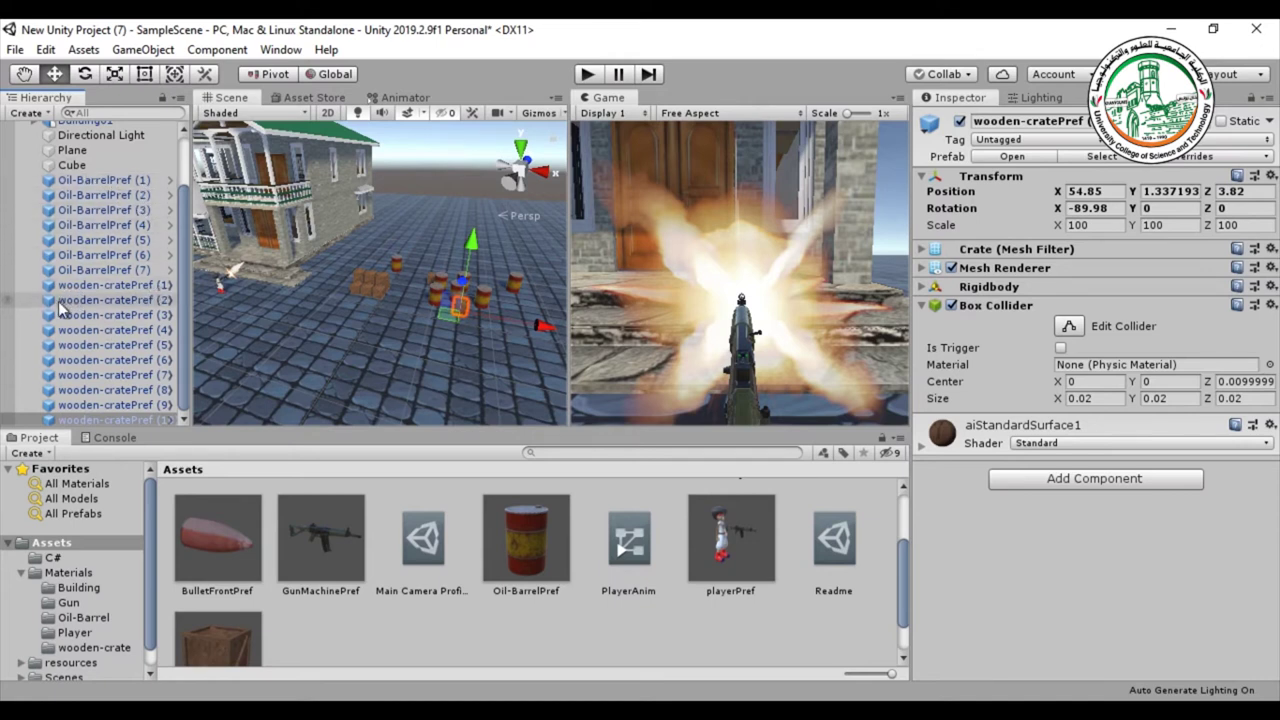
{"action": "left_click", "coordinate": [378, 276]}
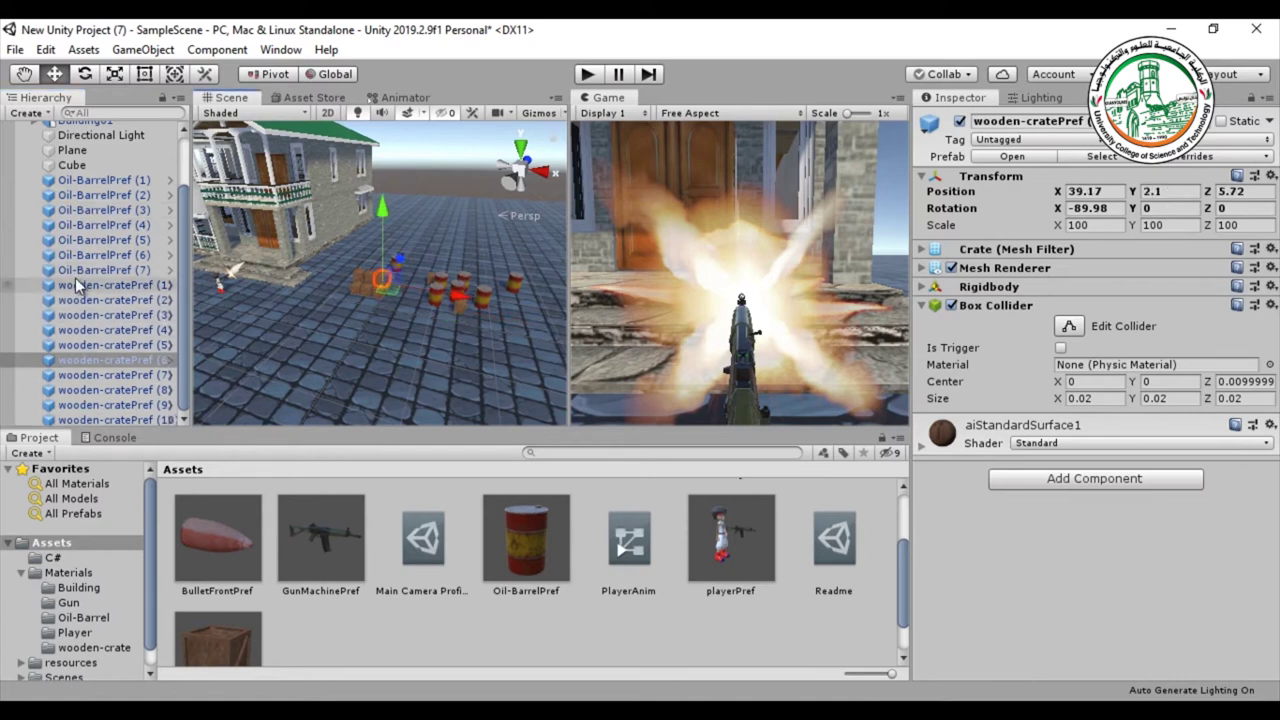
{"action": "scroll", "coordinate": [365, 330], "scroll_direction": "up", "scroll_amount": 5}
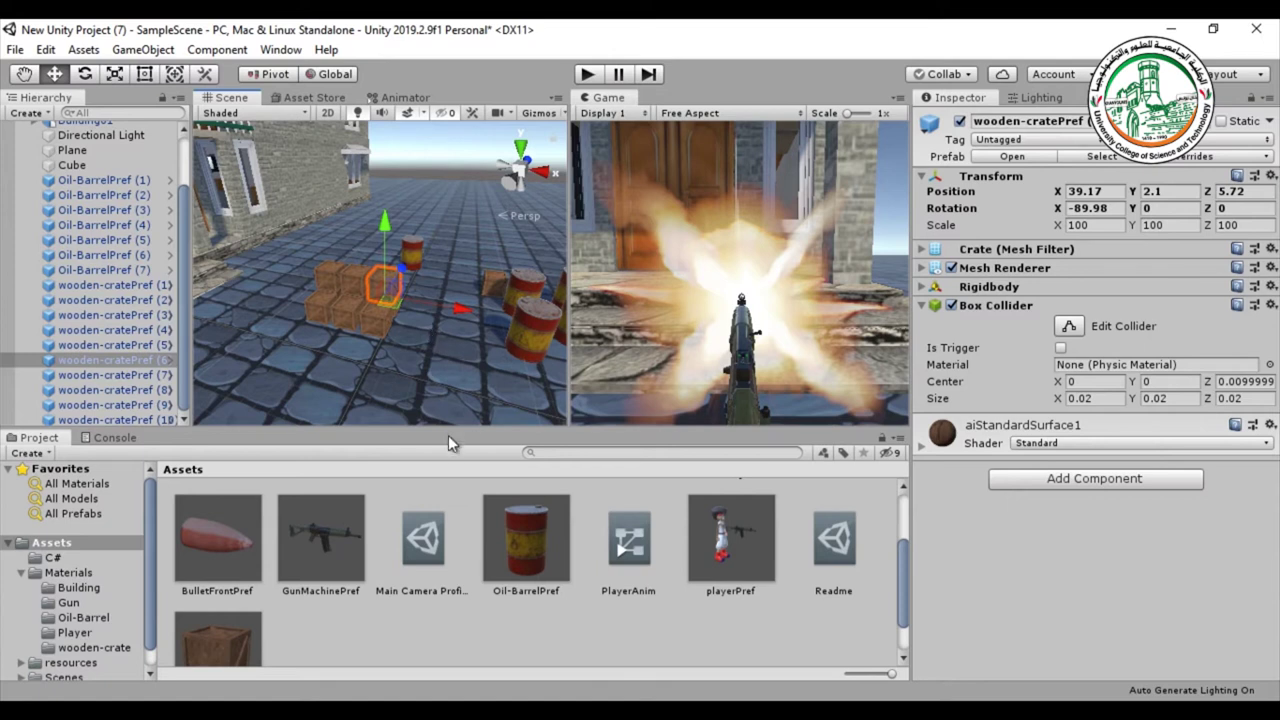
{"action": "left_click_drag", "start_coordinate": [448, 440], "coordinate": [448, 416]}
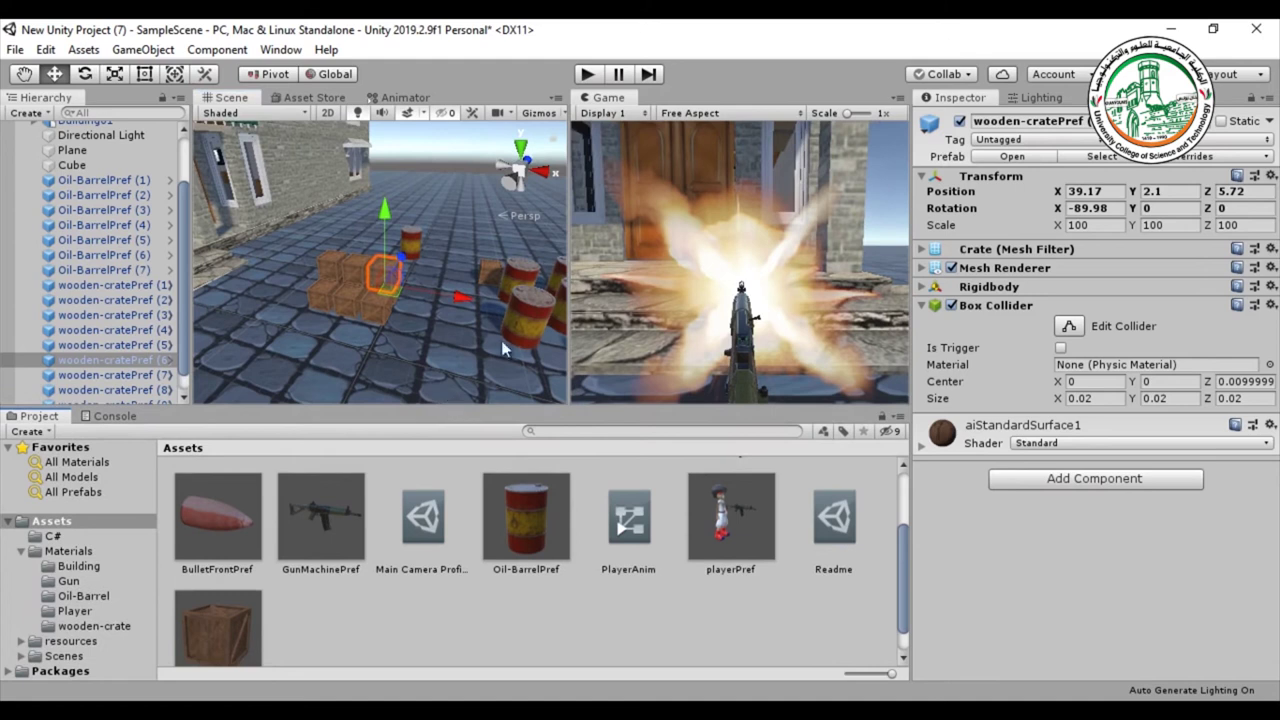
{"action": "right_click_drag", "start_coordinate": [519, 320], "coordinate": [423, 314]}
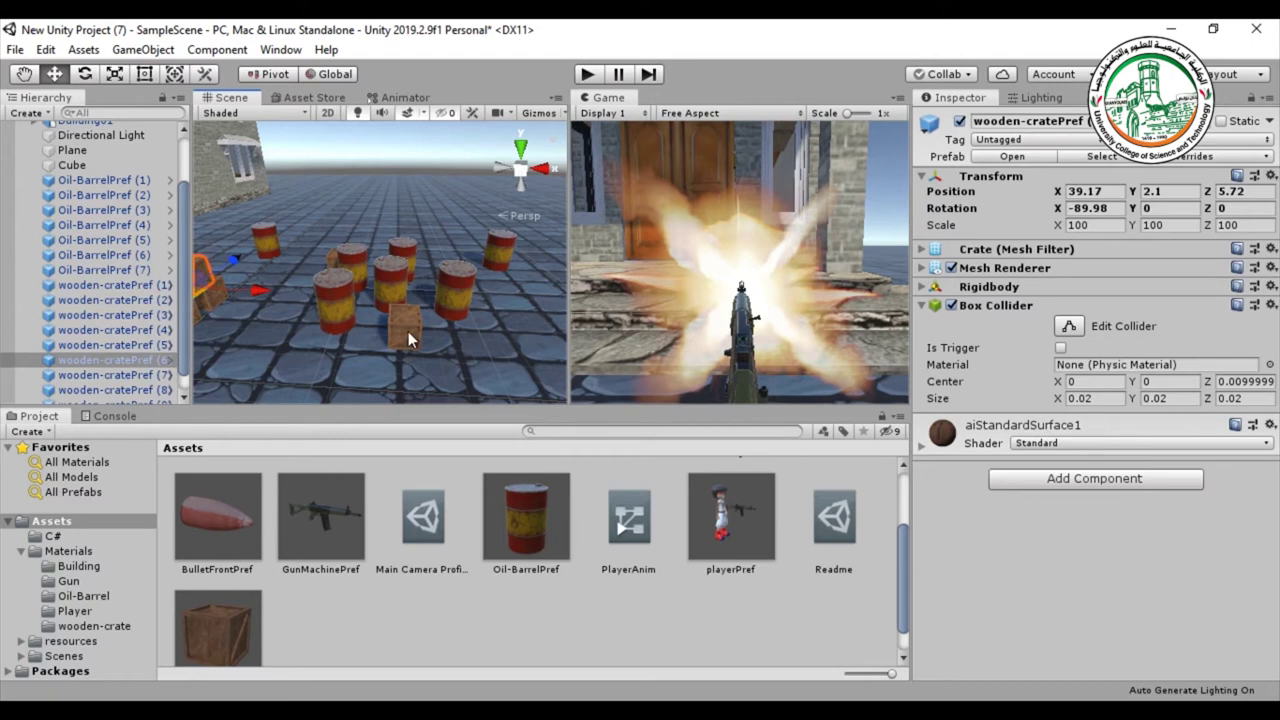
{"action": "left_click", "coordinate": [408, 331]}
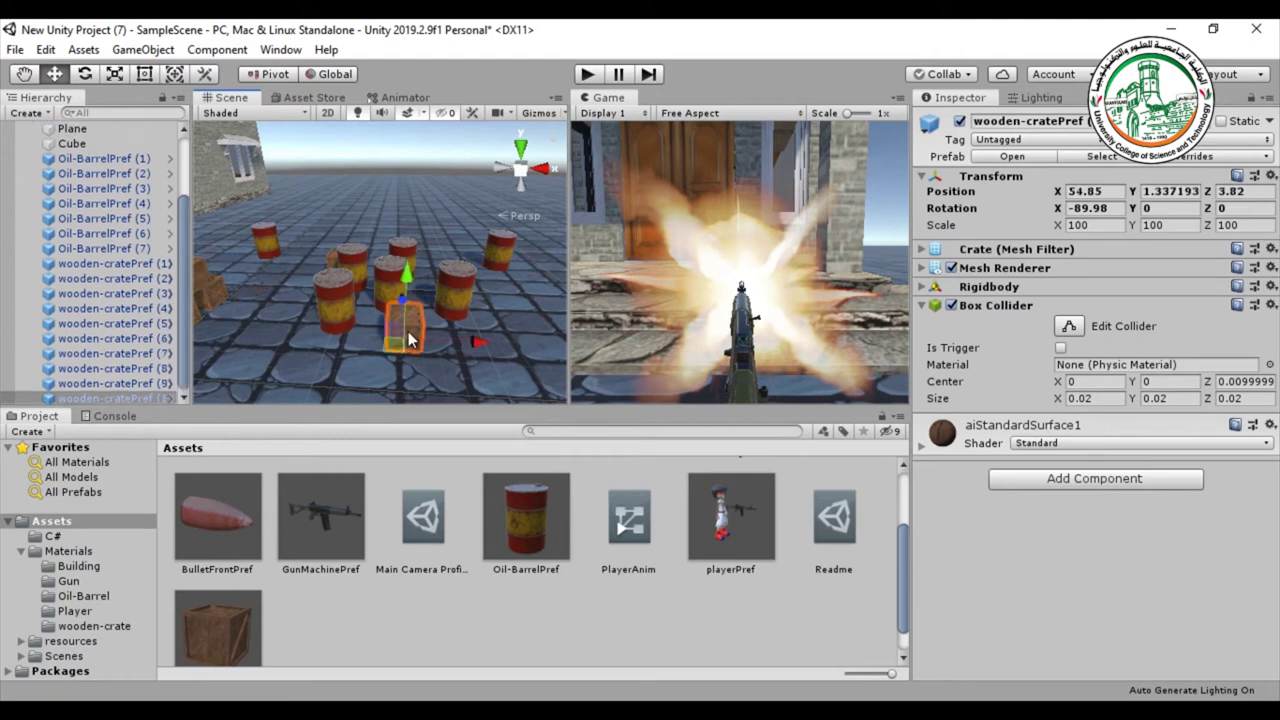
Play-test the scene by walking the player up to the crates and barrels and firing, and exit play mode
{"action": "left_click", "coordinate": [587, 76]}
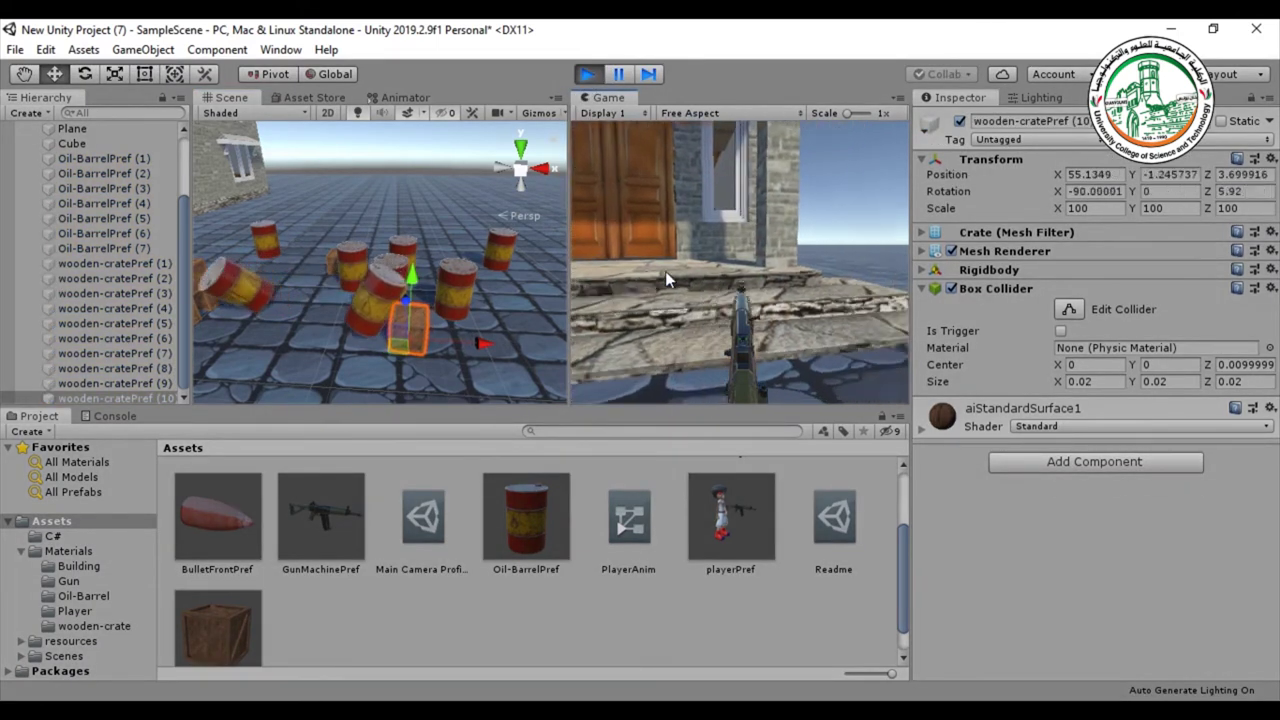
{"action": "key", "text": "d"}
{"action": "key", "text": "w"}
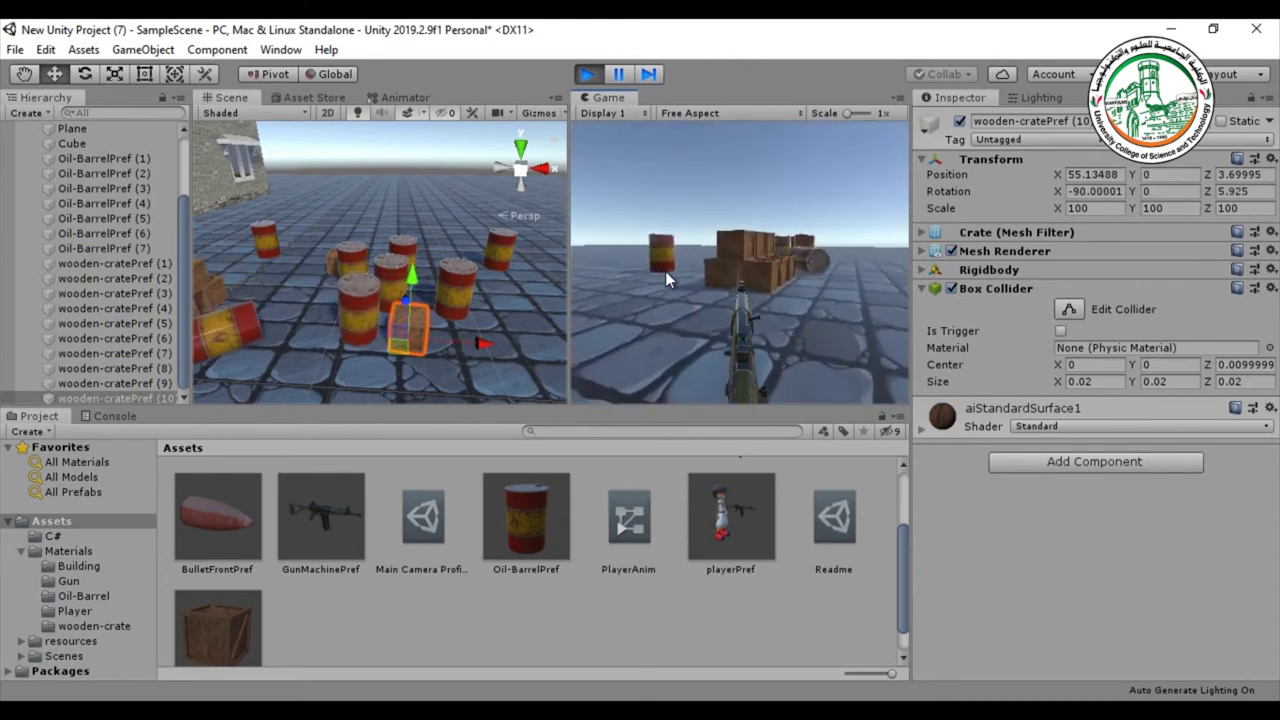
{"action": "key", "text": "w"}
{"action": "key", "text": "d"}
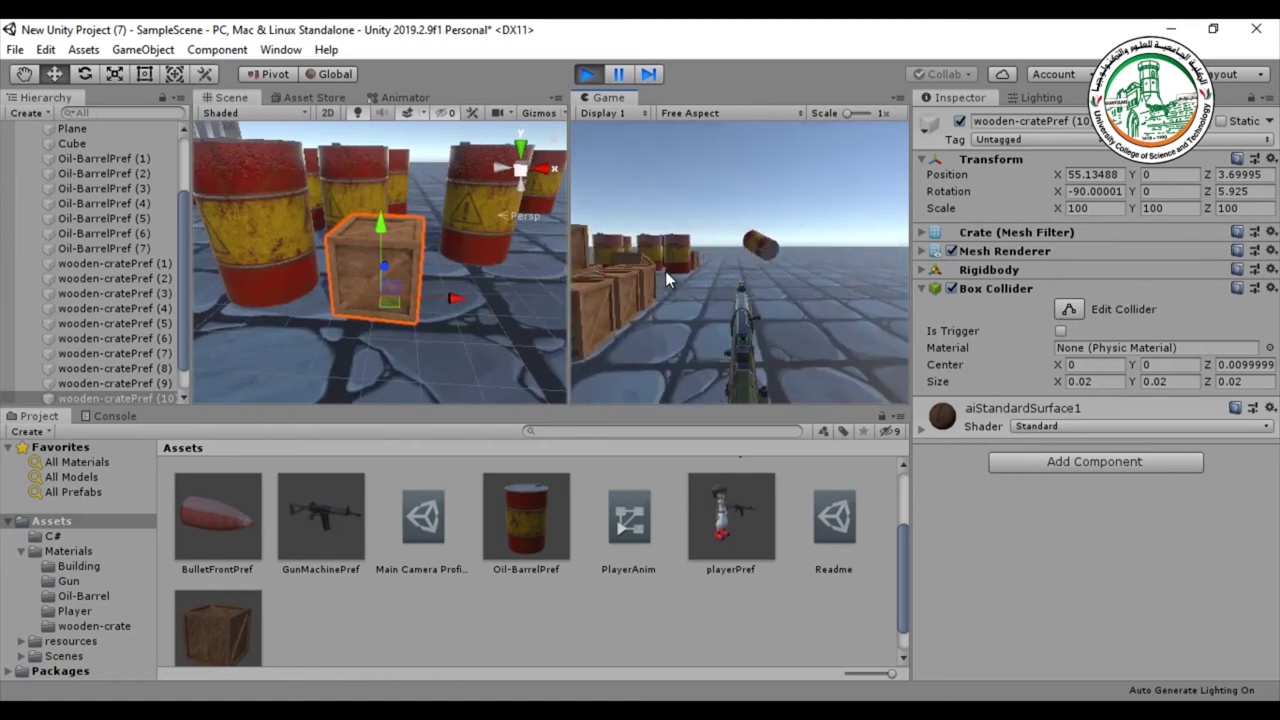
{"action": "key", "text": "w"}
{"action": "key", "text": "w"}
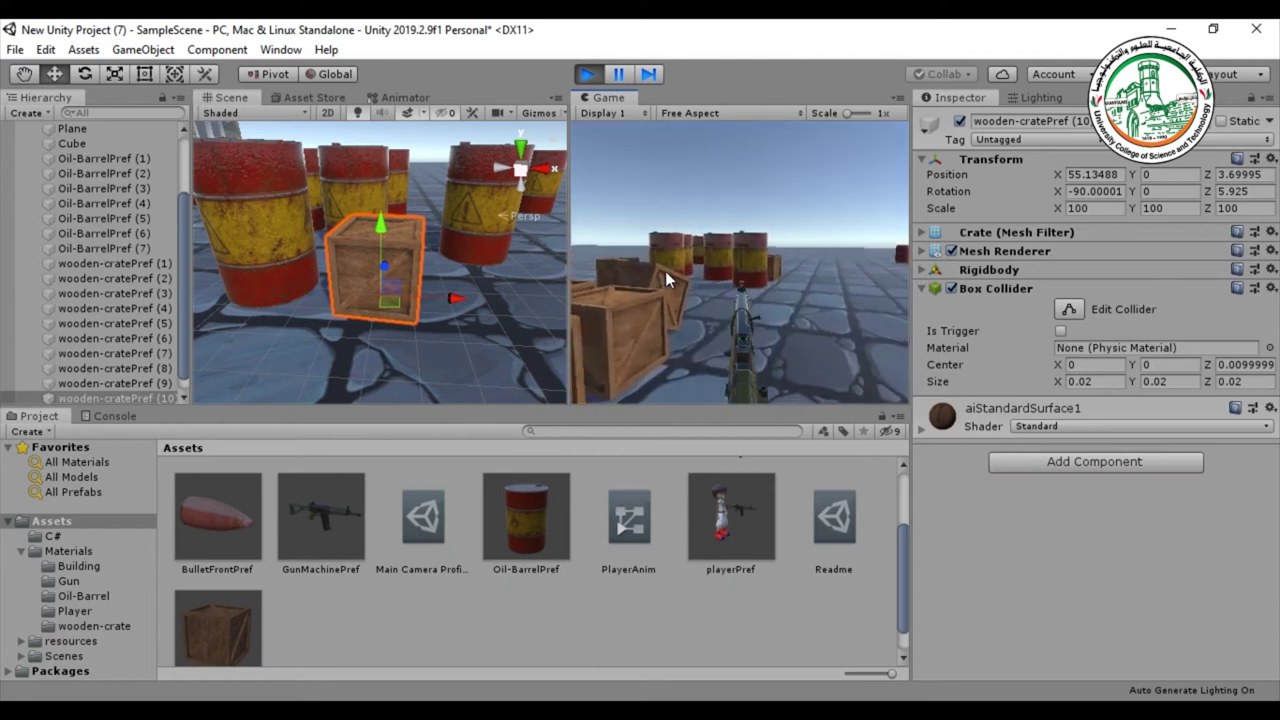
{"action": "left_click", "coordinate": [665, 271]}
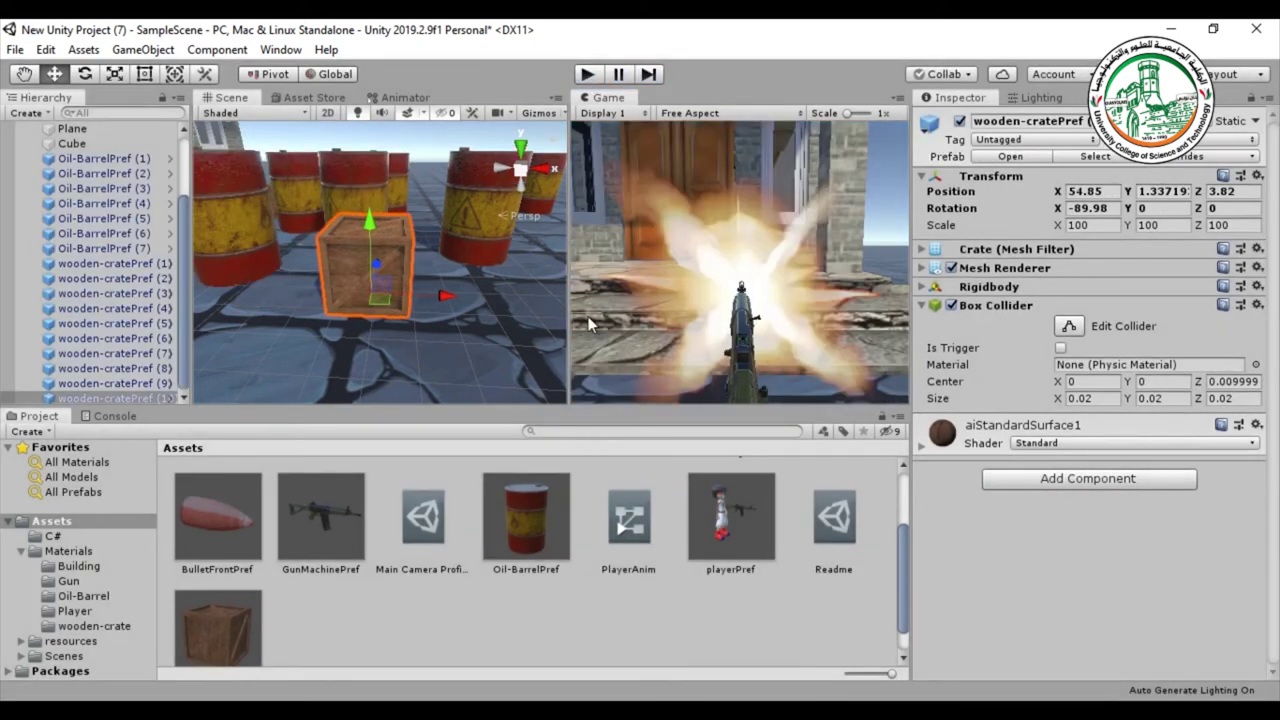
Examine the spacing of the barrels and the crates around them, selecting the cluster's front barrel nearest the crate stack
{"action": "scroll", "coordinate": [447, 314], "scroll_direction": "down", "scroll_amount": 5}
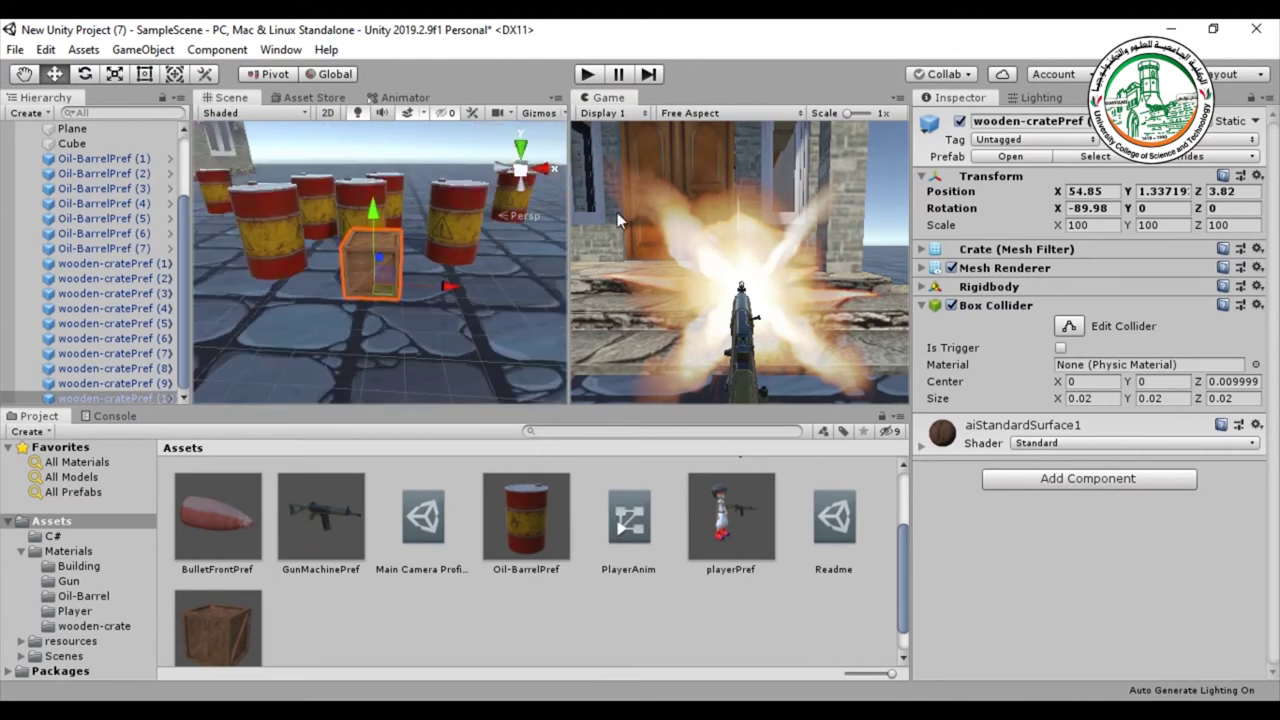
{"action": "scroll", "coordinate": [372, 307], "scroll_direction": "down", "scroll_amount": 2}
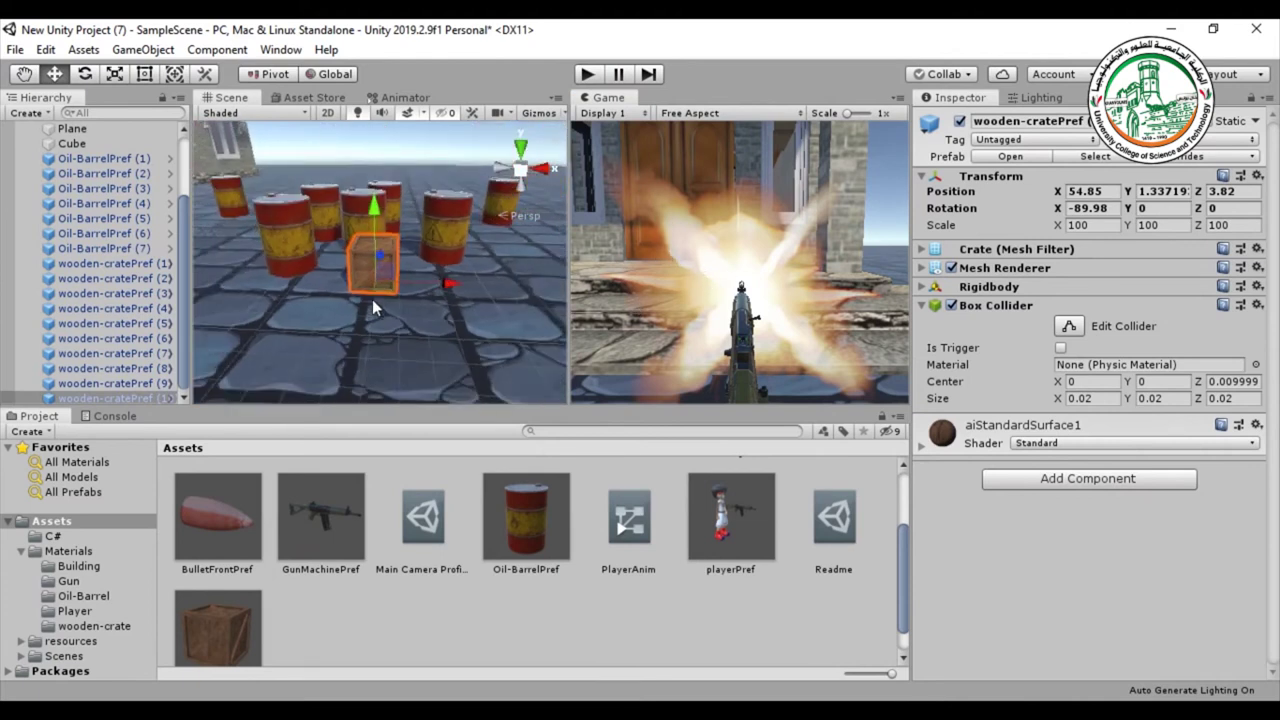
{"action": "scroll", "coordinate": [372, 307], "scroll_direction": "down", "scroll_amount": 2}
{"action": "middle_click_drag", "start_coordinate": [305, 250], "coordinate": [415, 252]}
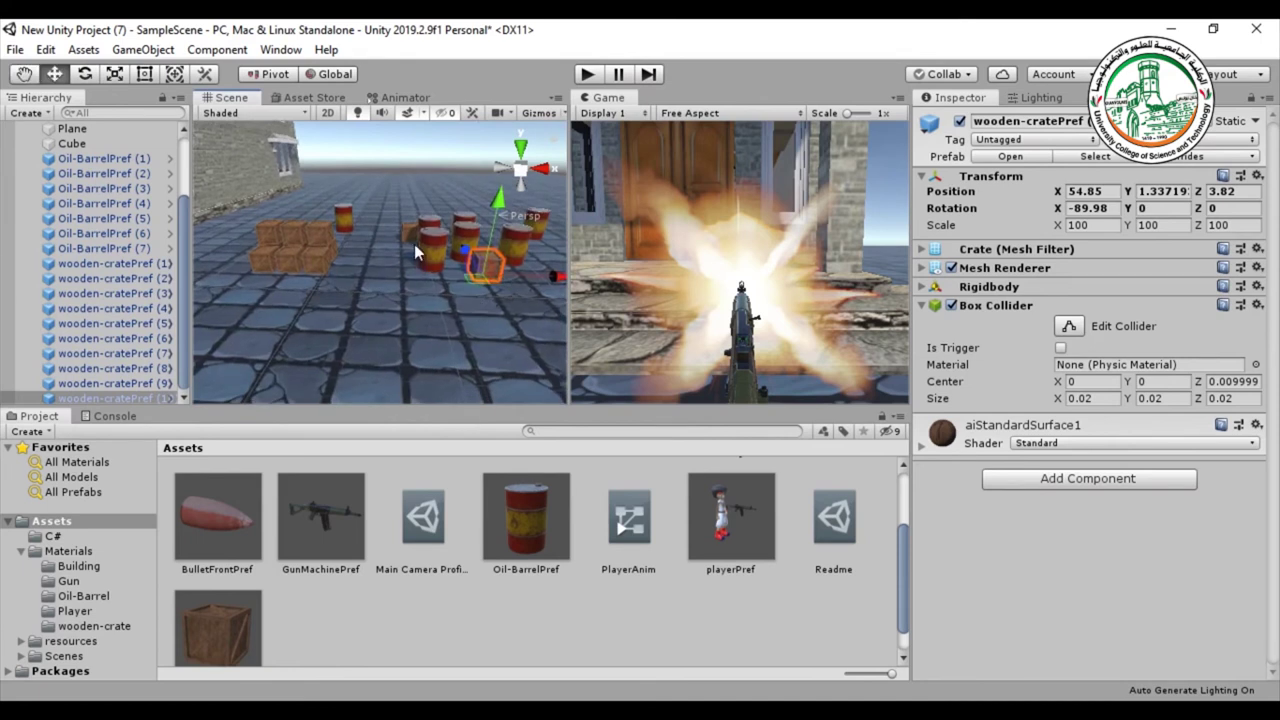
{"action": "scroll", "coordinate": [417, 265], "scroll_direction": "up", "scroll_amount": 5}
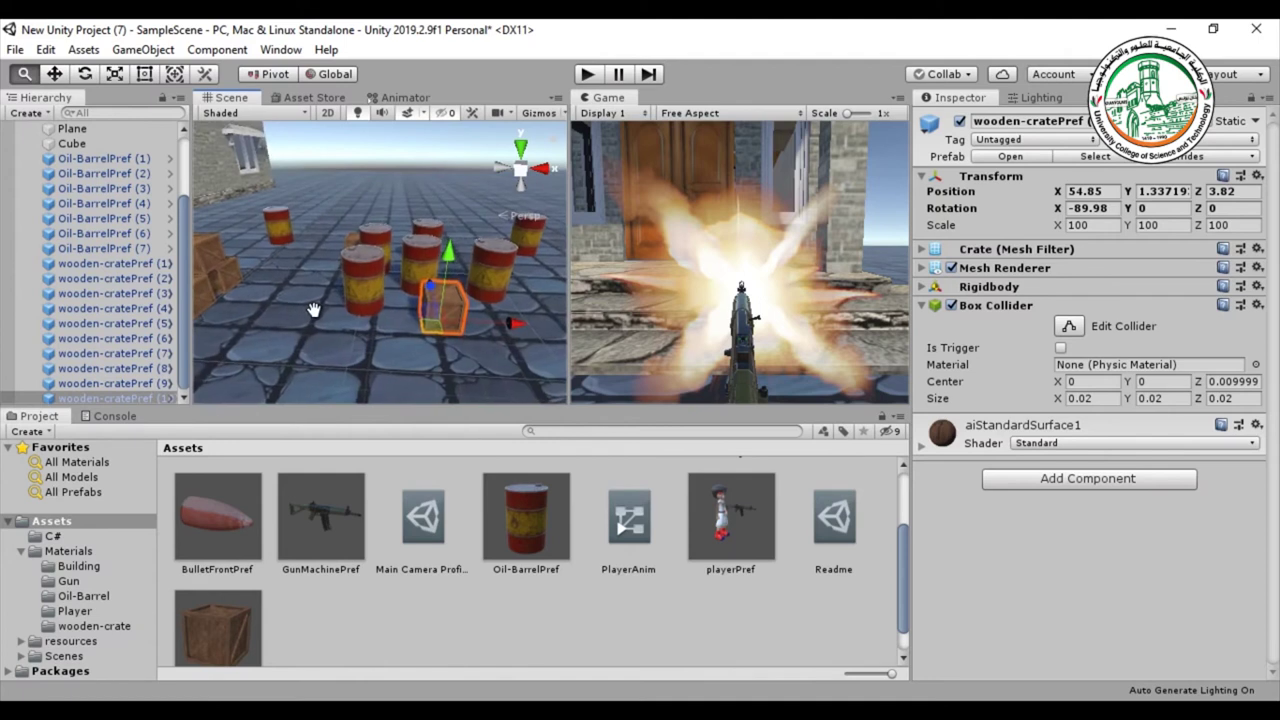
{"action": "scroll", "coordinate": [359, 263], "scroll_direction": "down", "scroll_amount": 3}
{"action": "left_click", "coordinate": [357, 282]}
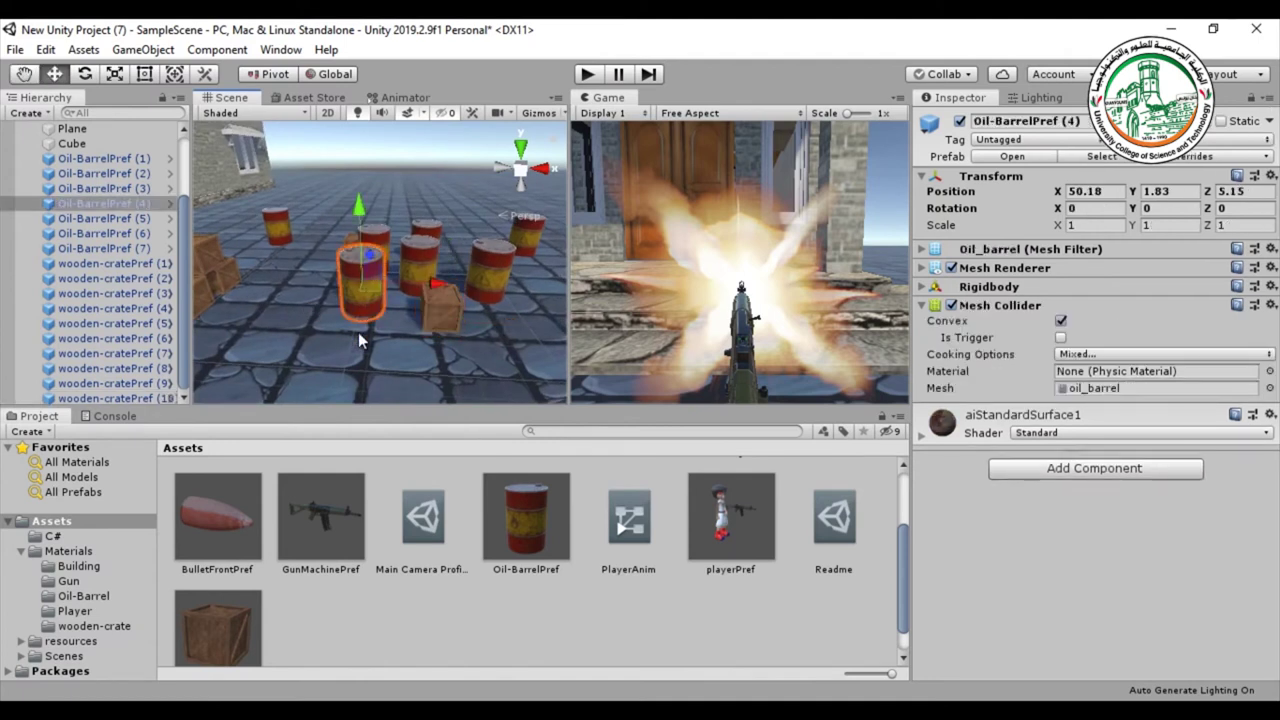
{"action": "left_click_drag", "start_coordinate": [349, 366], "coordinate": [366, 412], "text": "alt"}
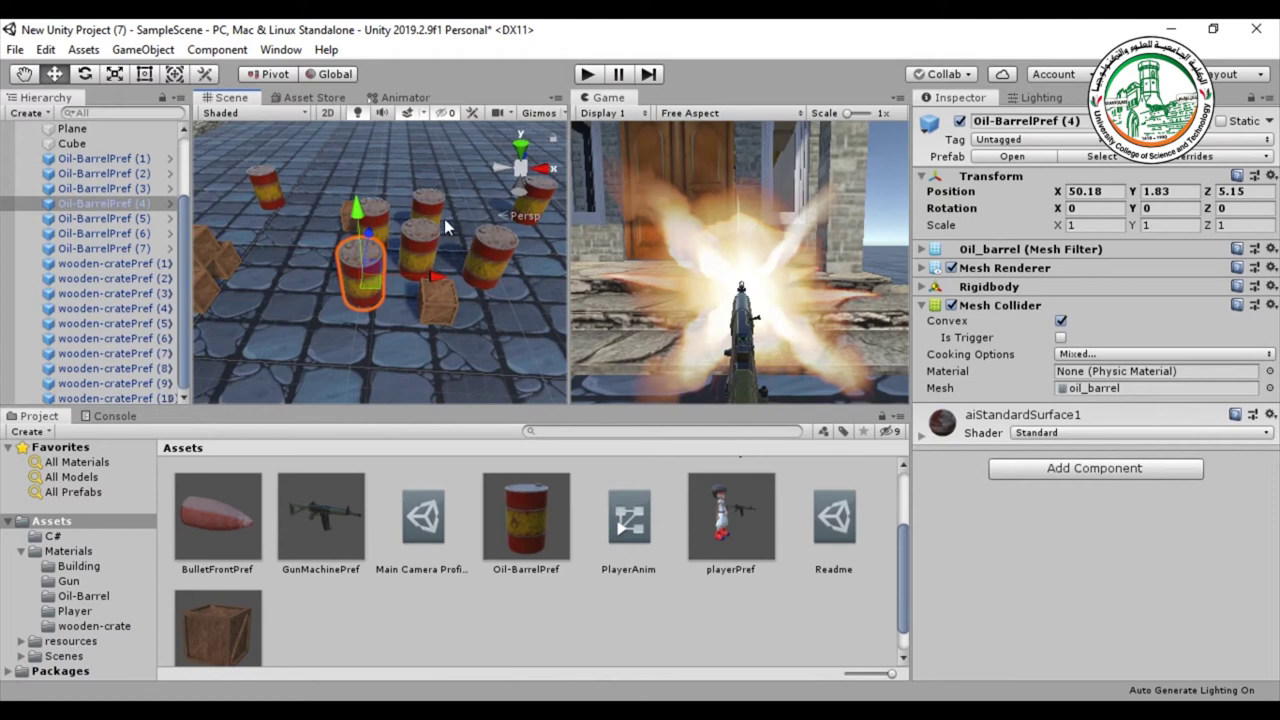
{"action": "scroll", "coordinate": [394, 341], "scroll_direction": "up", "scroll_amount": 2}
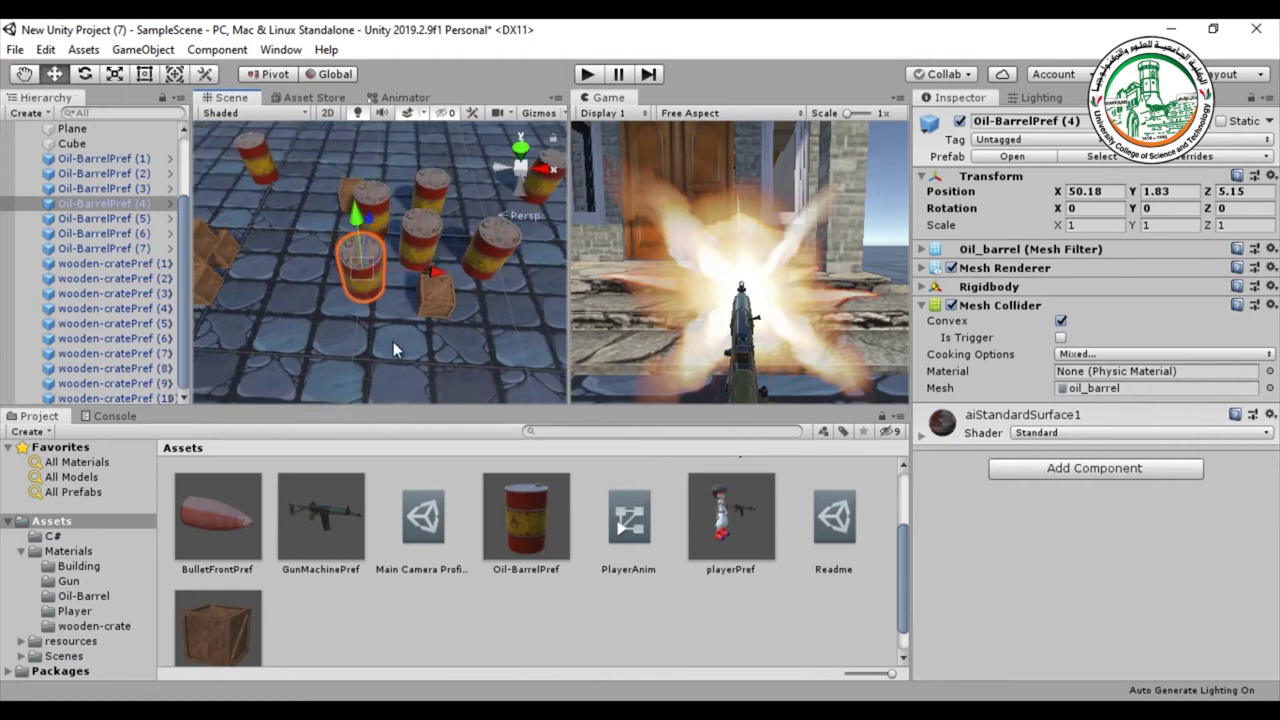
Maximize the Scene view and try spreading three of the clustered barrels farther apart
{"action": "key", "text": "shift+space"}
{"action": "left_click_drag", "start_coordinate": [556, 390], "coordinate": [427, 462], "text": "alt"}
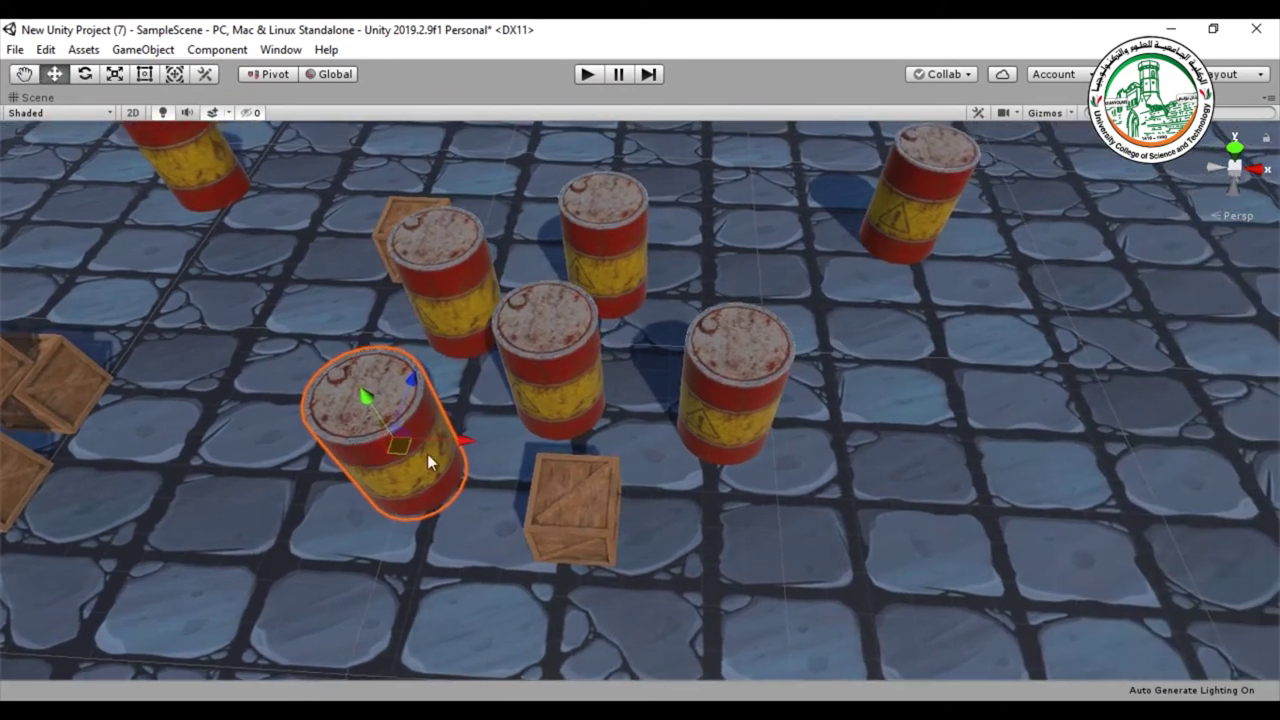
{"action": "left_click", "coordinate": [549, 318]}
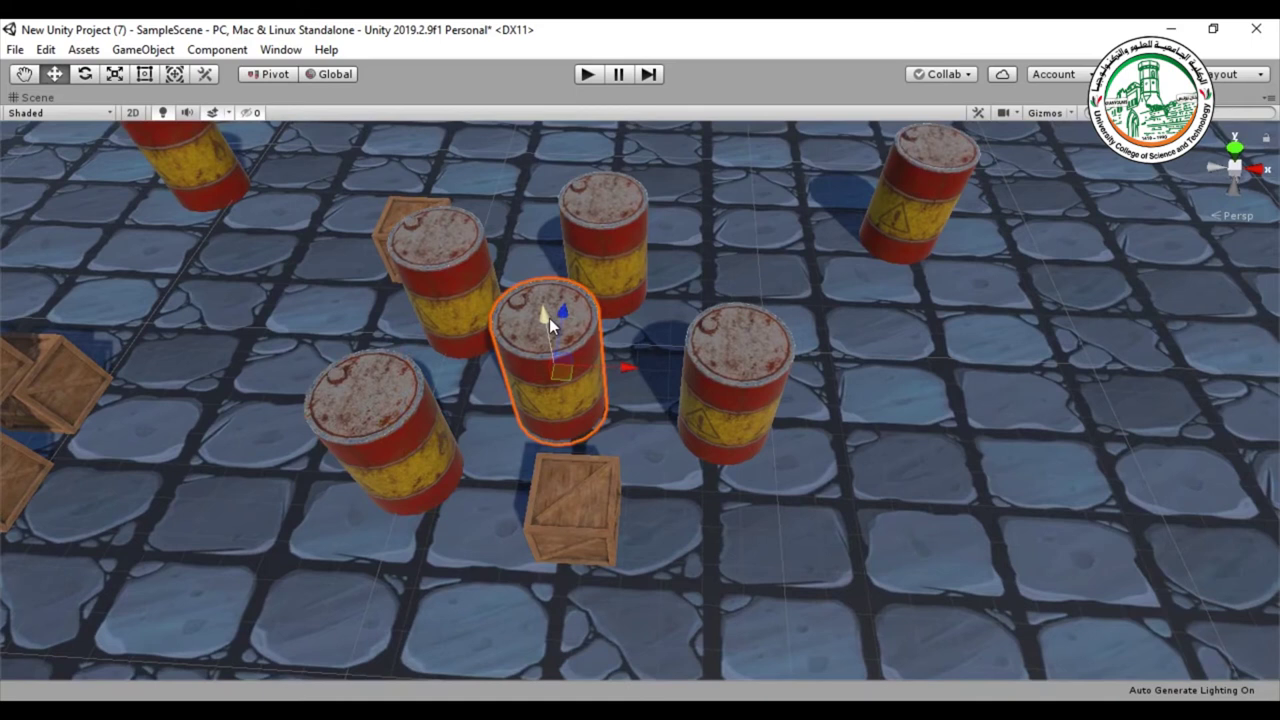
{"action": "left_click", "coordinate": [759, 362]}
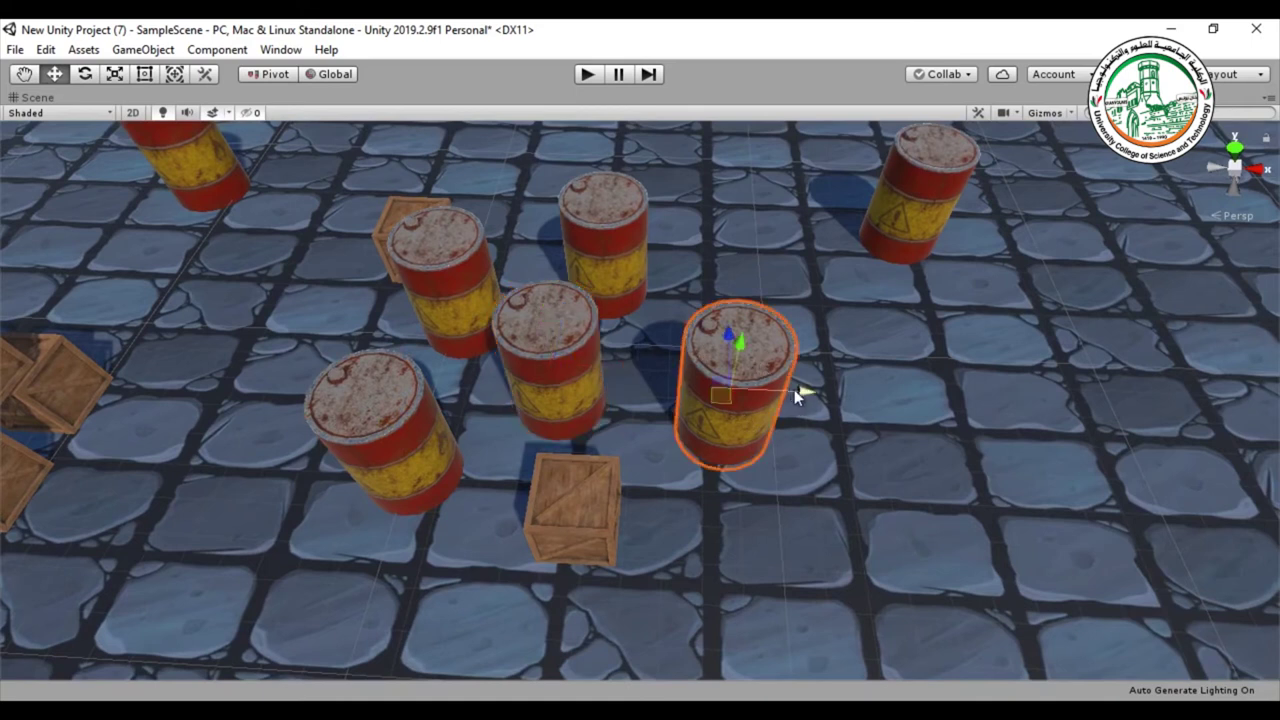
{"action": "left_click_drag", "start_coordinate": [797, 392], "coordinate": [938, 392]}
{"action": "left_click", "coordinate": [613, 254]}
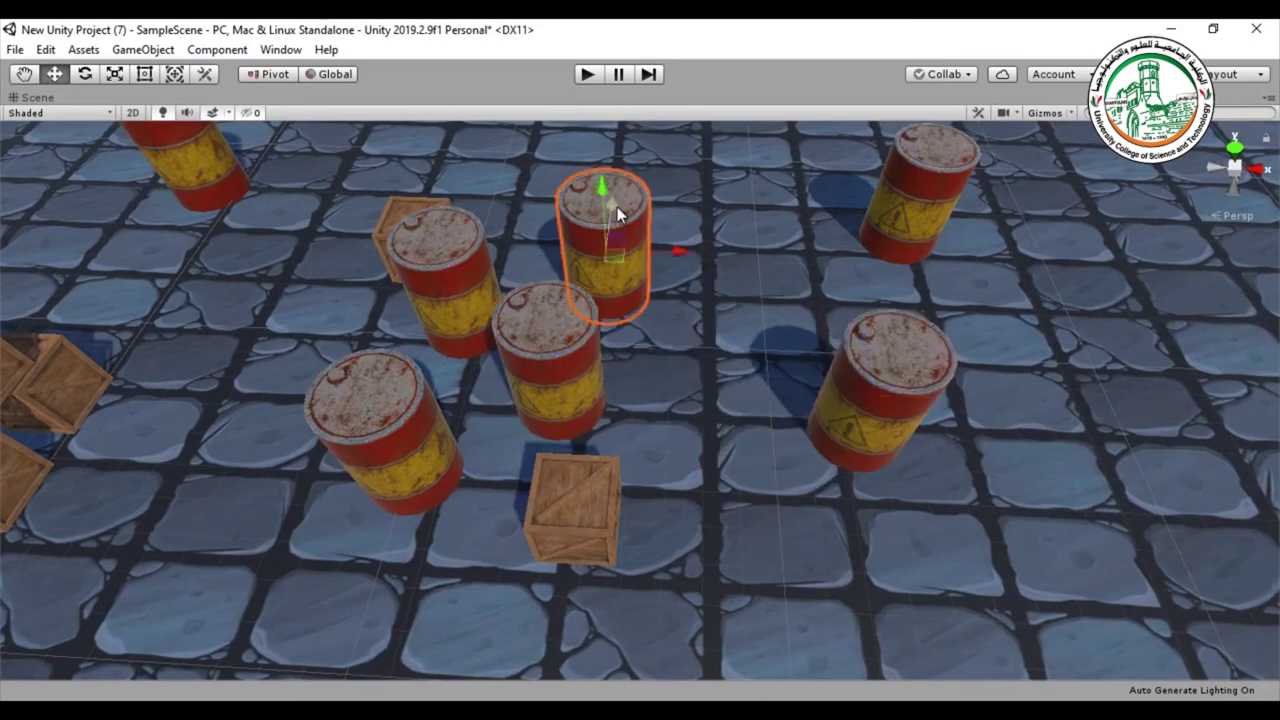
{"action": "left_click_drag", "start_coordinate": [617, 207], "coordinate": [613, 161]}
{"action": "left_click", "coordinate": [443, 234]}
{"action": "mouse_move", "coordinate": [512, 293]}
{"action": "left_mouse_down"}
{"action": "mouse_move", "coordinate": [389, 257]}
{"action": "mouse_move", "coordinate": [443, 289]}
{"action": "mouse_move", "coordinate": [459, 269]}
{"action": "mouse_move", "coordinate": [381, 221]}
{"action": "mouse_move", "coordinate": [418, 162]}
{"action": "left_mouse_up"}
{"action": "left_click", "coordinate": [443, 289]}
{"action": "left_click", "coordinate": [414, 392]}
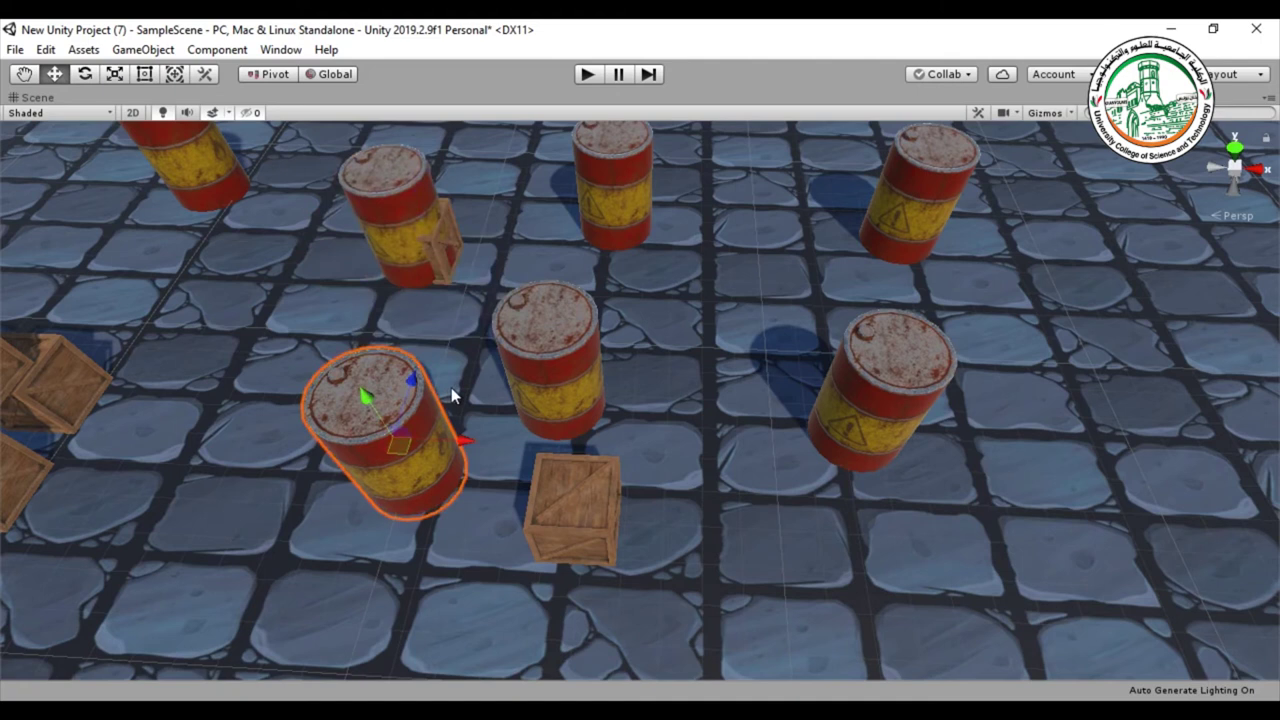
Undo all the barrel moves that spread out the cluster
{"action": "key", "text": "ctrl+z"}
{"action": "key", "text": "ctrl+z"}
{"action": "key", "text": "ctrl+z"}
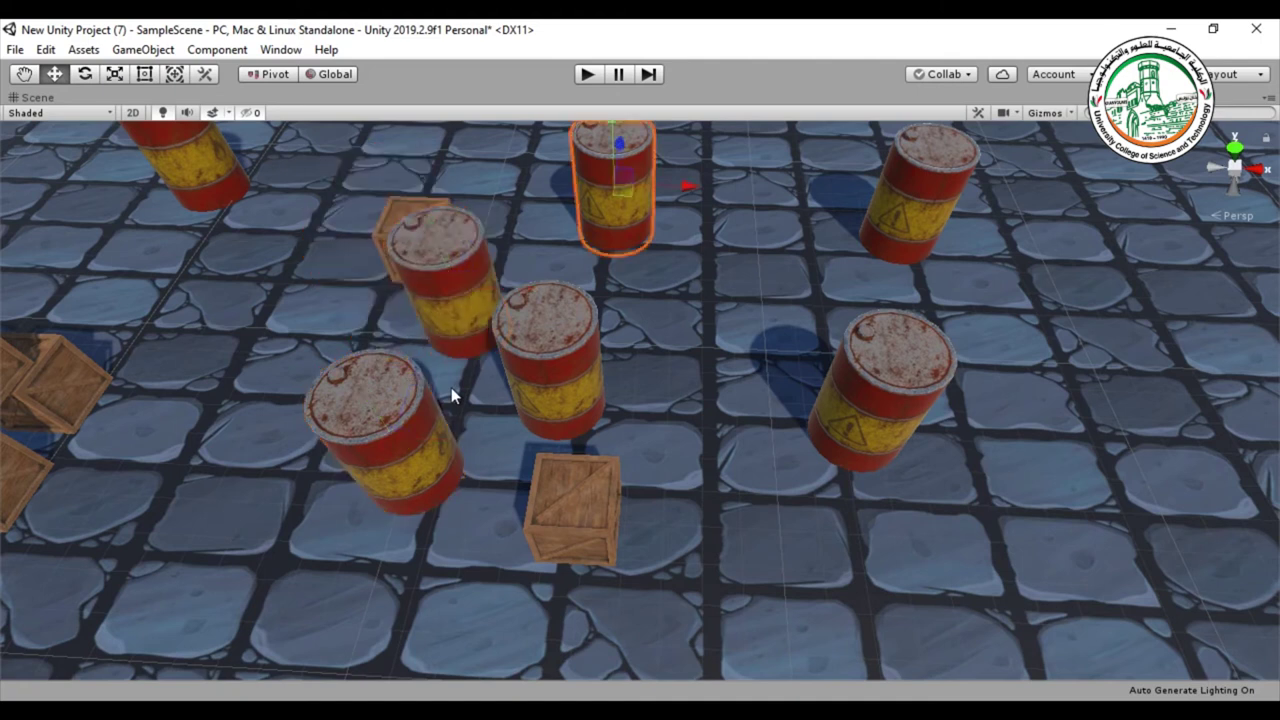
{"action": "key", "text": "ctrl+z"}
{"action": "key", "text": "ctrl+z"}
{"action": "key", "text": "ctrl+z"}
{"action": "key", "text": "ctrl+z"}
{"action": "key", "text": "ctrl+z"}
{"action": "key", "text": "ctrl+z"}
{"action": "key", "text": "ctrl+z"}
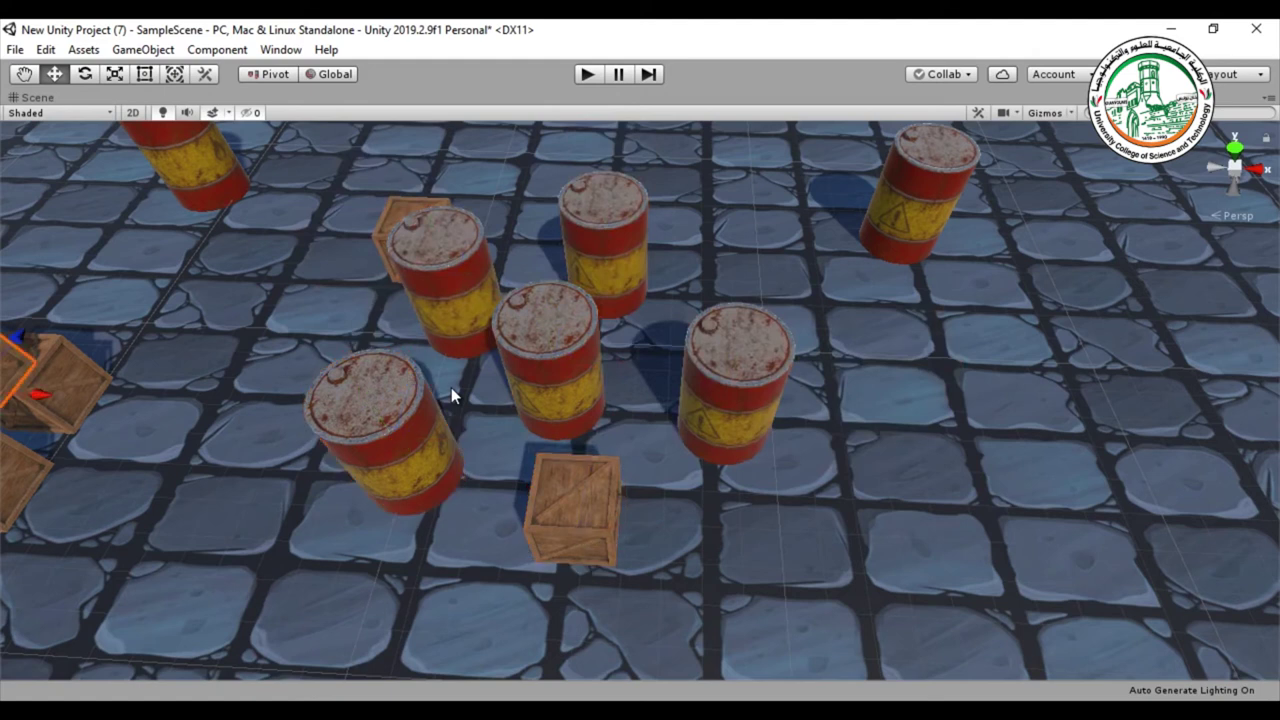
Restore the maximized Scene view to the full editor layout, slightly enlarge the Scene and Game views, and select the barrel beside the front crate
{"action": "left_click", "coordinate": [532, 350]}
{"action": "left_click", "coordinate": [918, 384]}
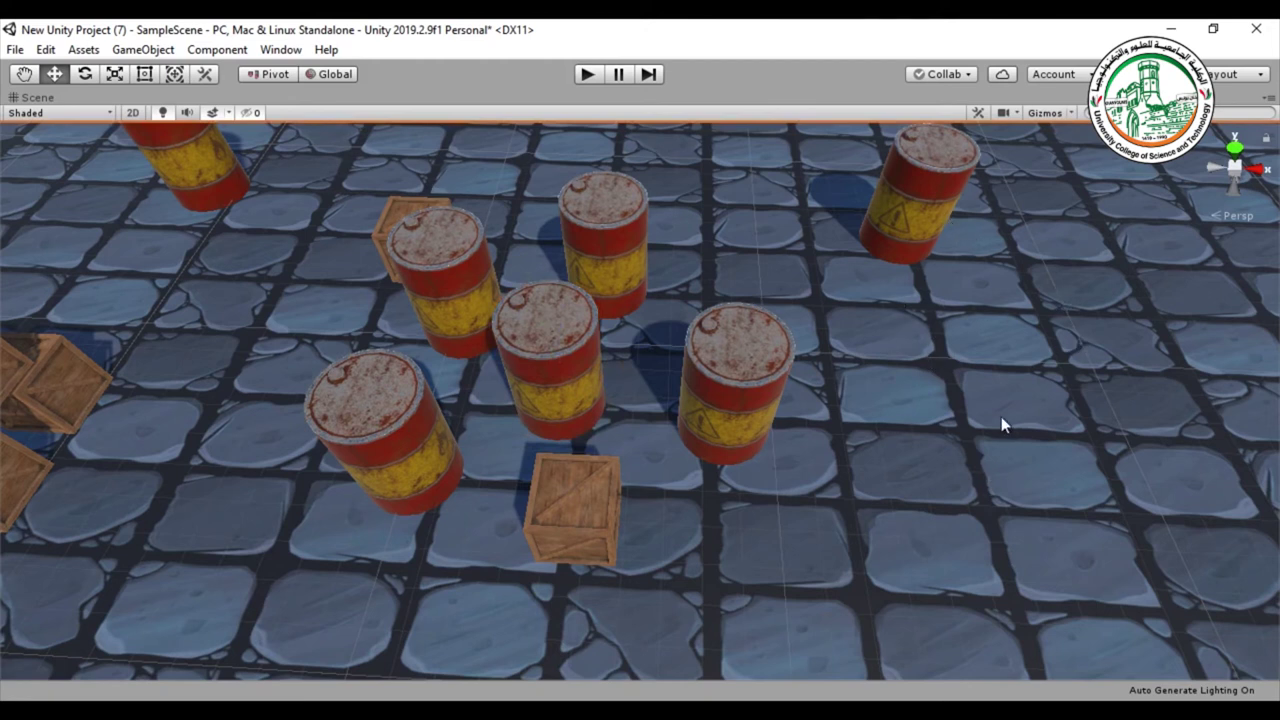
{"action": "middle_click_drag", "start_coordinate": [568, 221], "coordinate": [565, 277]}
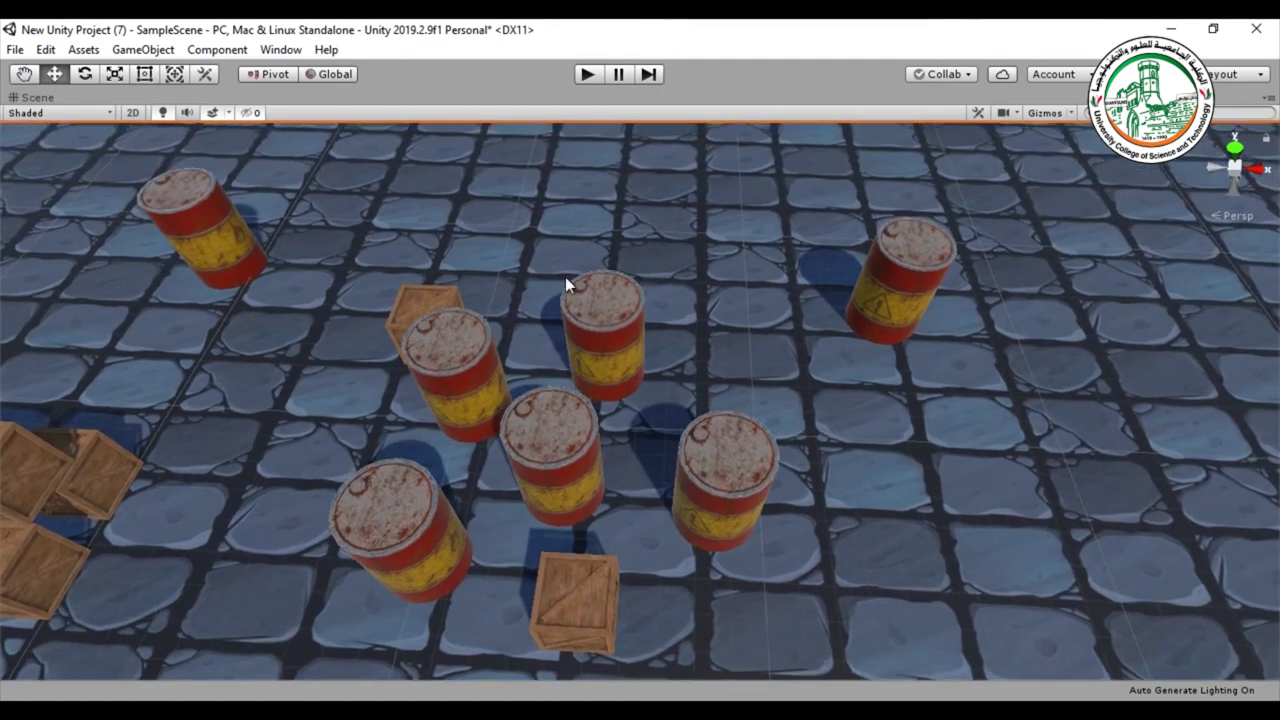
{"action": "left_click", "coordinate": [582, 292]}
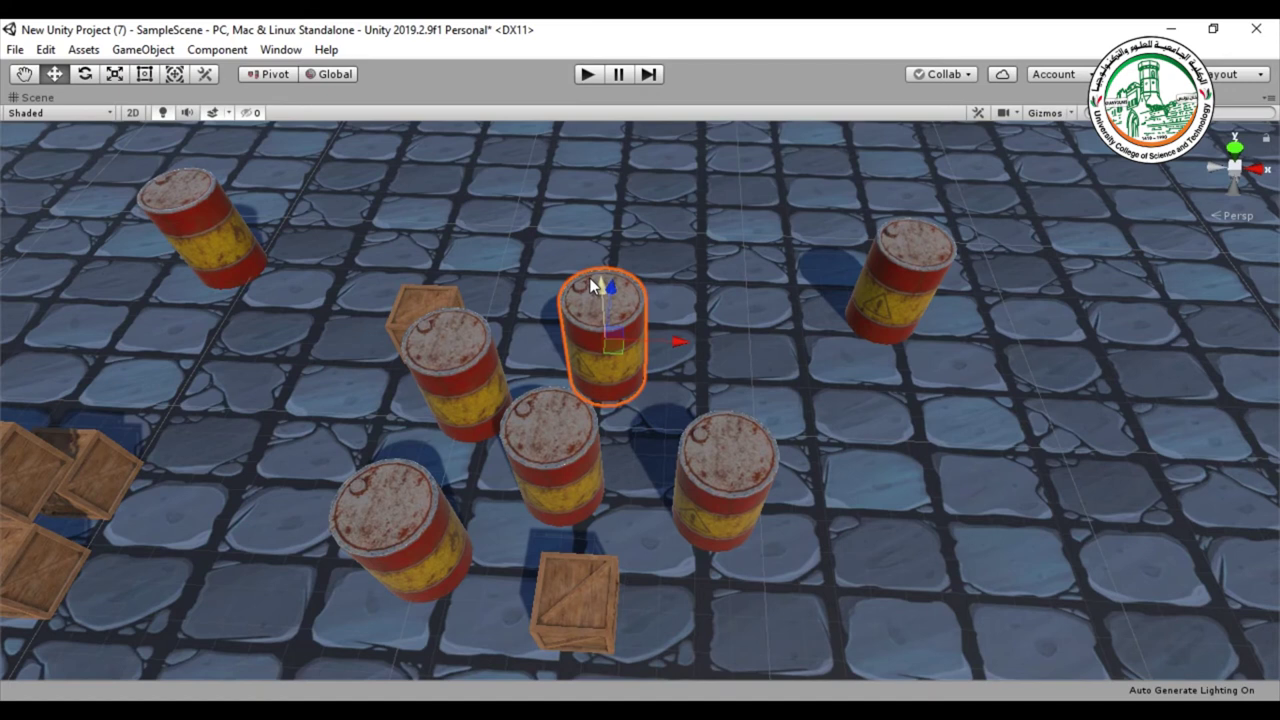
{"action": "key", "text": "shift+space"}
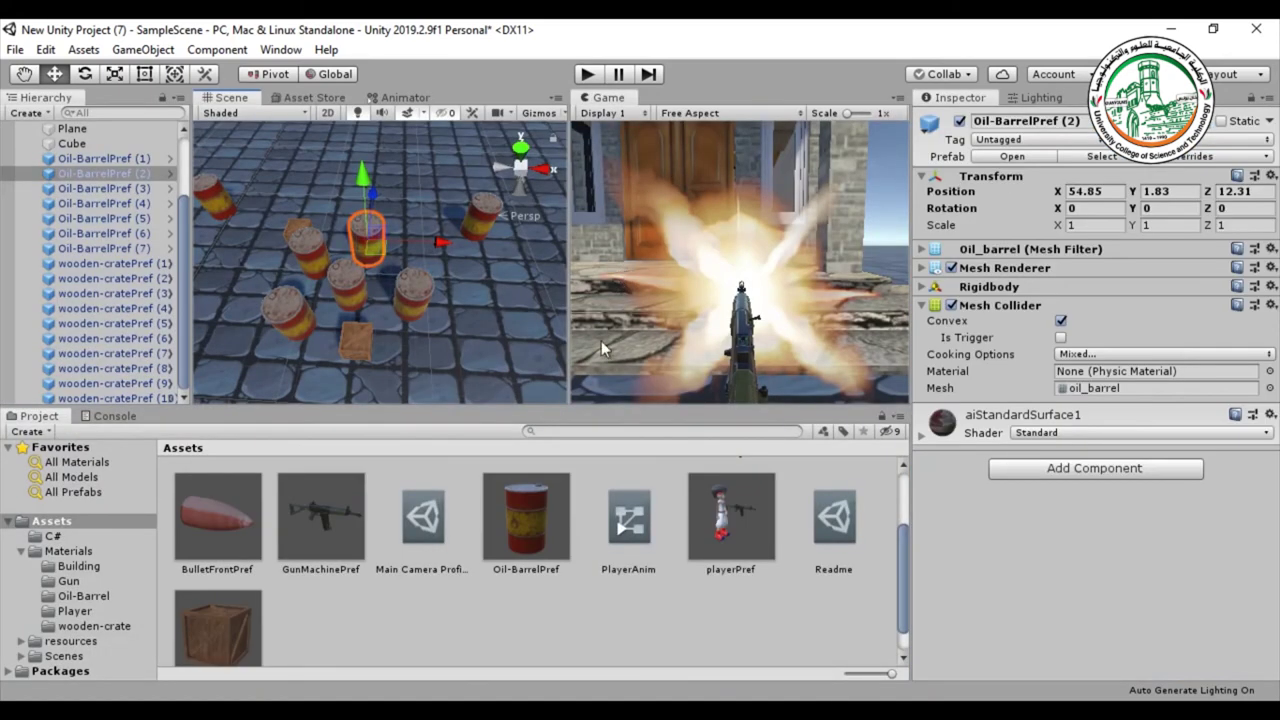
{"action": "left_click_drag", "start_coordinate": [429, 412], "coordinate": [429, 421]}
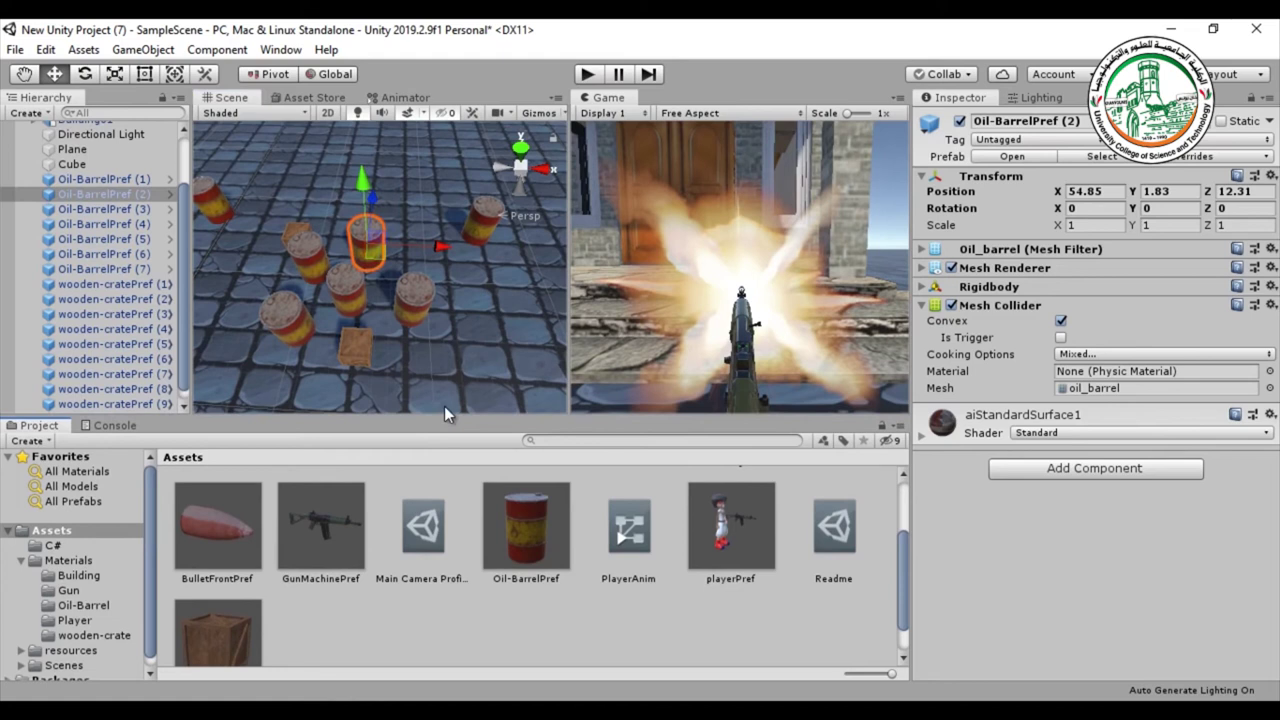
{"action": "left_click", "coordinate": [421, 298]}
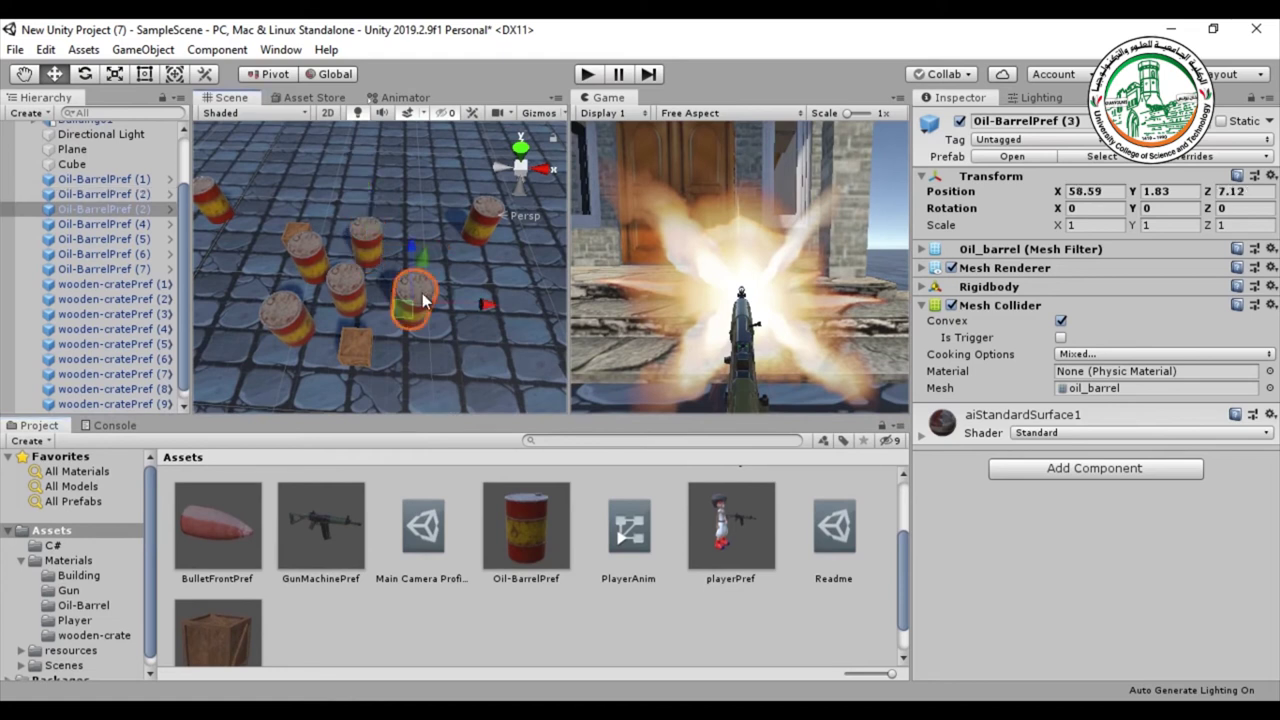
Create a C# script named BulletController in the Assets folder
{"action": "left_click", "coordinate": [218, 510]}
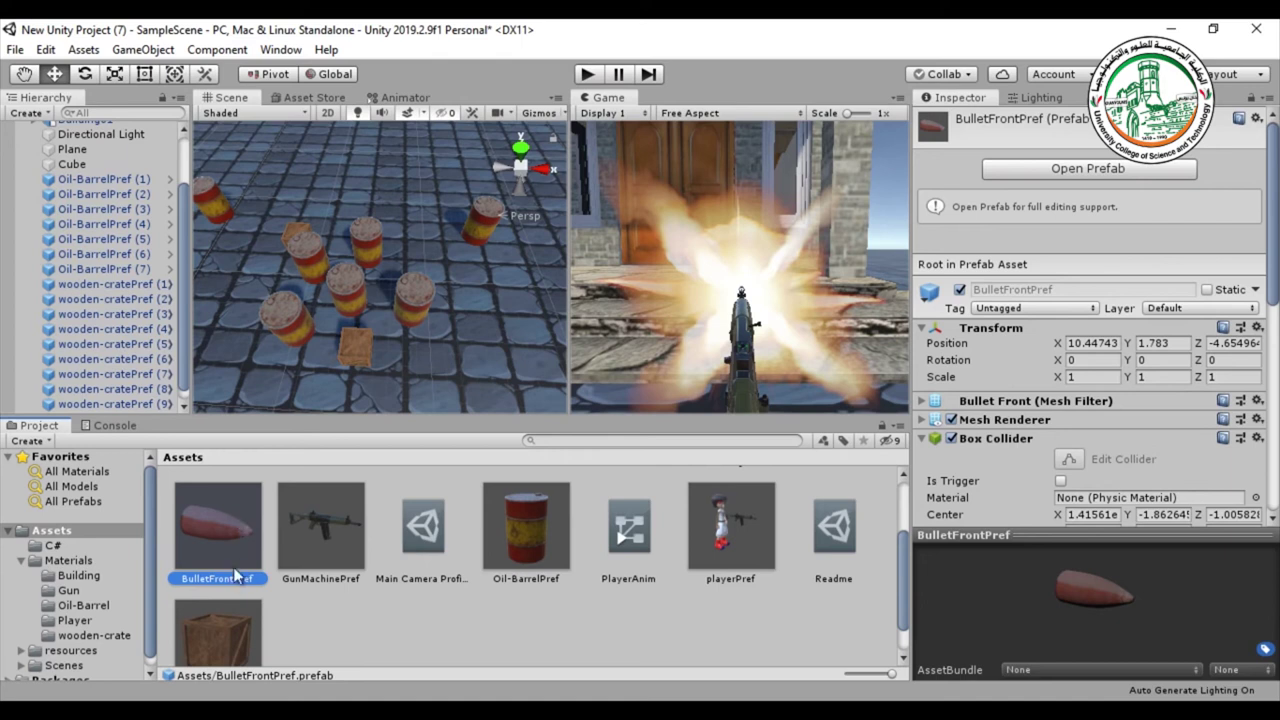
{"action": "right_click", "coordinate": [448, 604]}
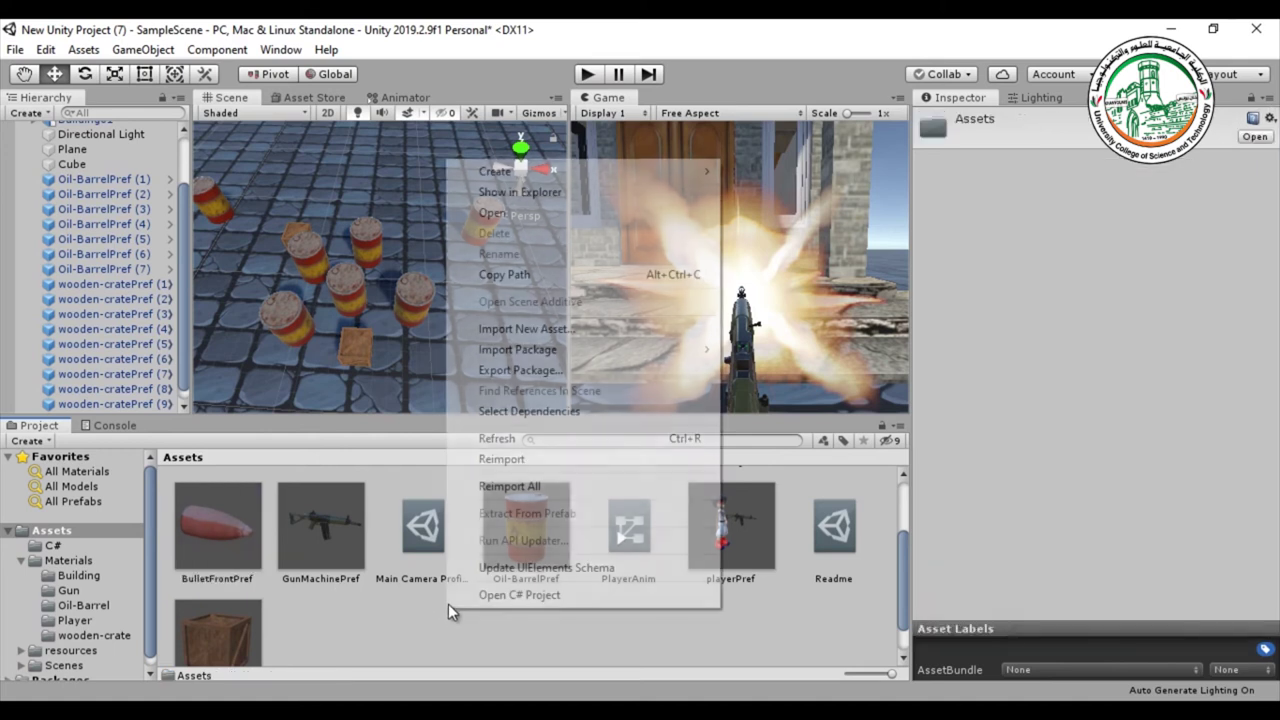
{"action": "mouse_move", "coordinate": [549, 173]}
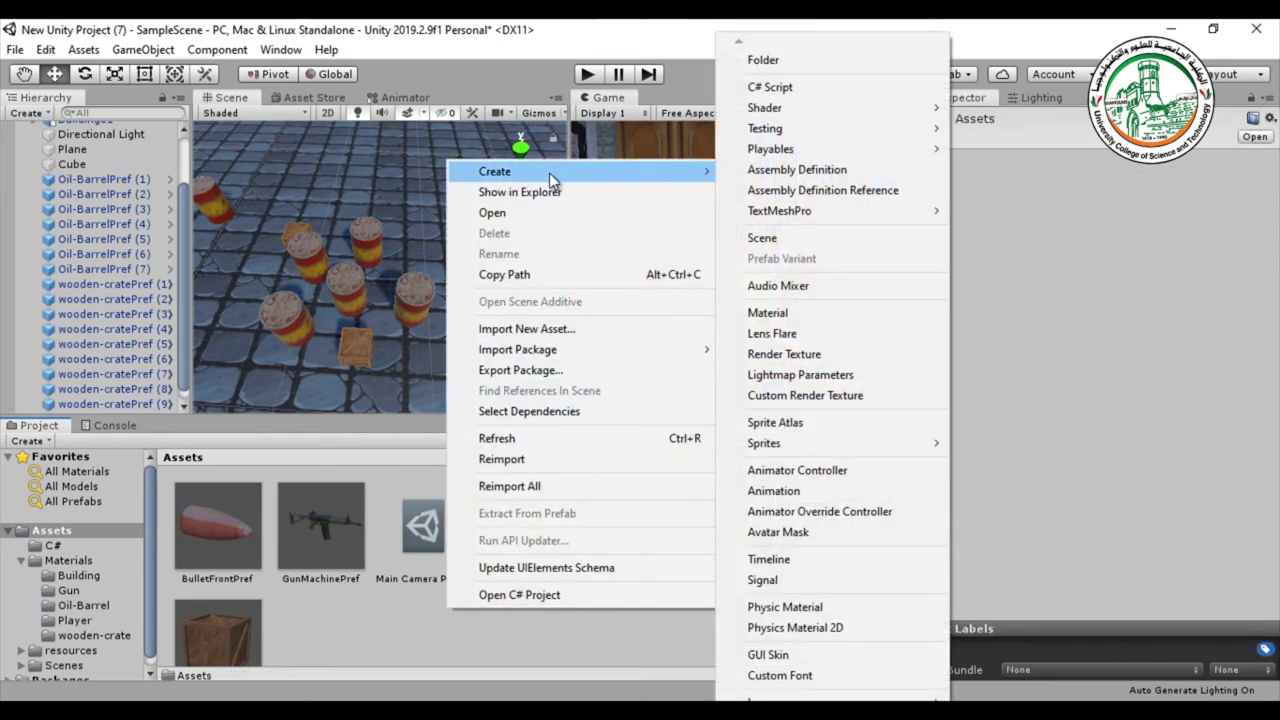
{"action": "left_click", "coordinate": [890, 95]}
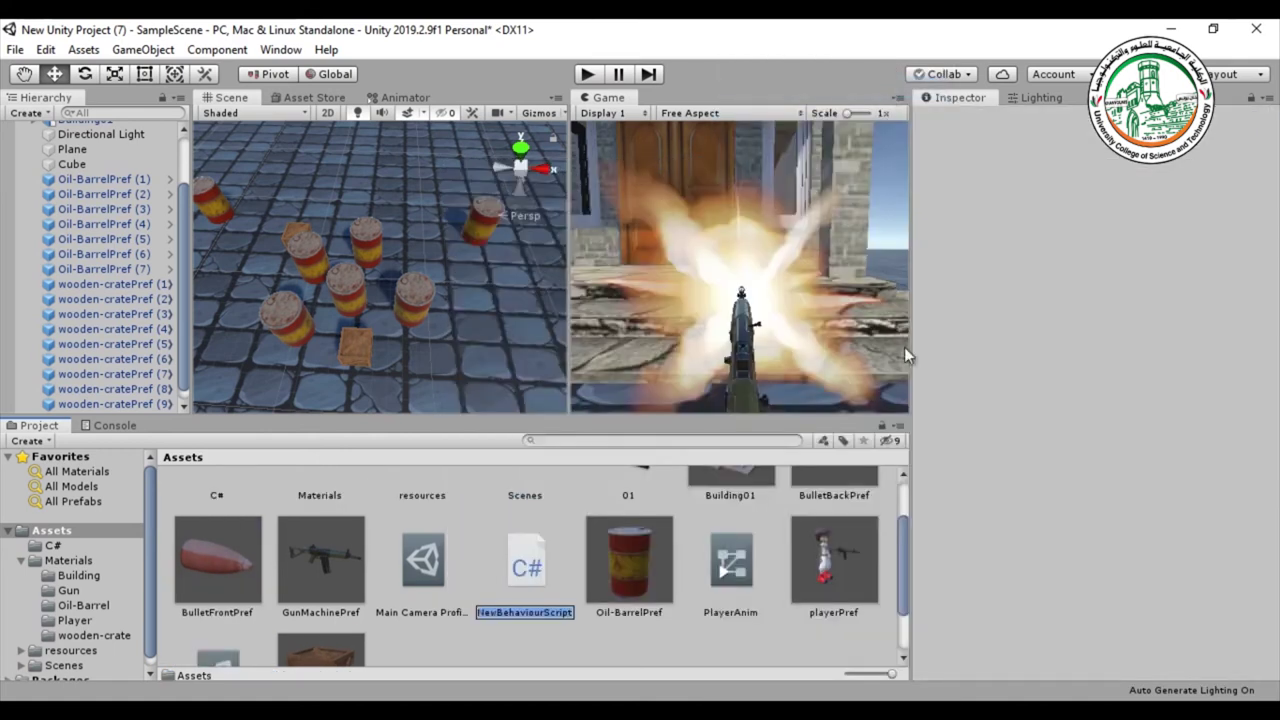
{"action": "type", "text": "BulletController"}
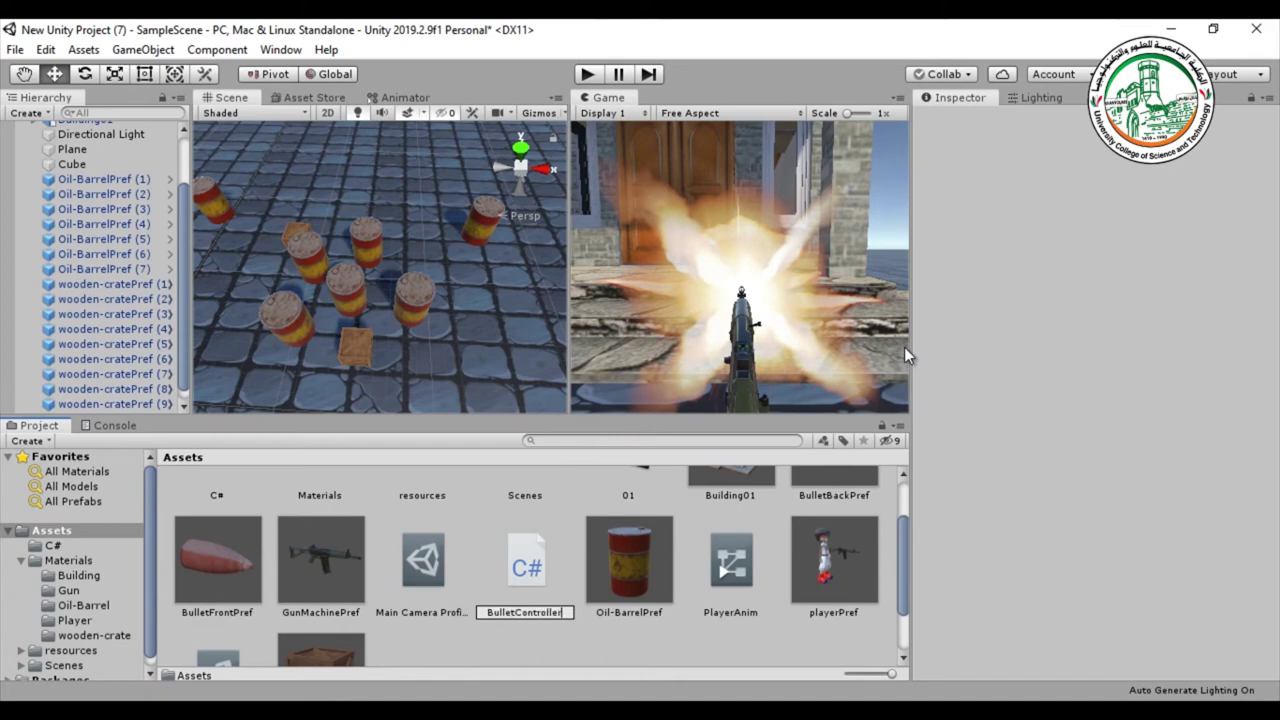
{"action": "key", "text": "Return"}
Open the BulletController script in Visual Studio and float the code window over the Unity editor so both stay in view
{"action": "key", "text": "alt+Tab"}
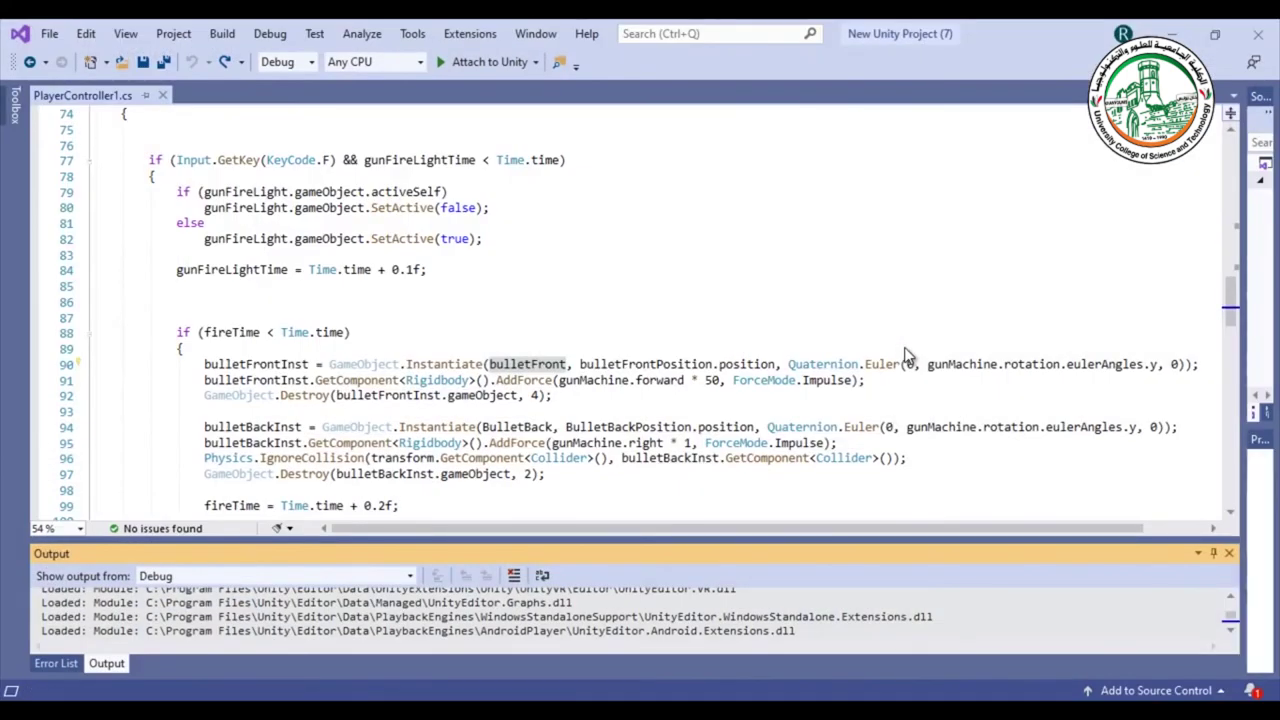
{"action": "left_click", "coordinate": [1181, 37]}
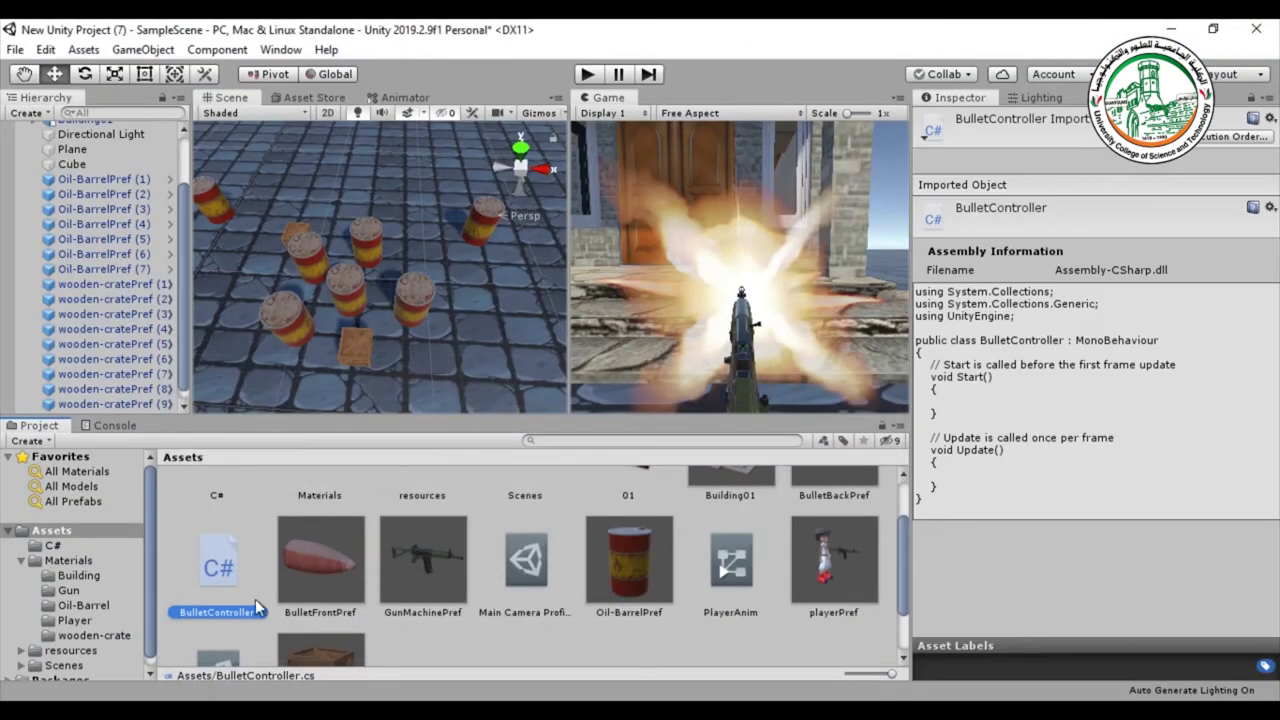
{"action": "double_click", "coordinate": [218, 568]}
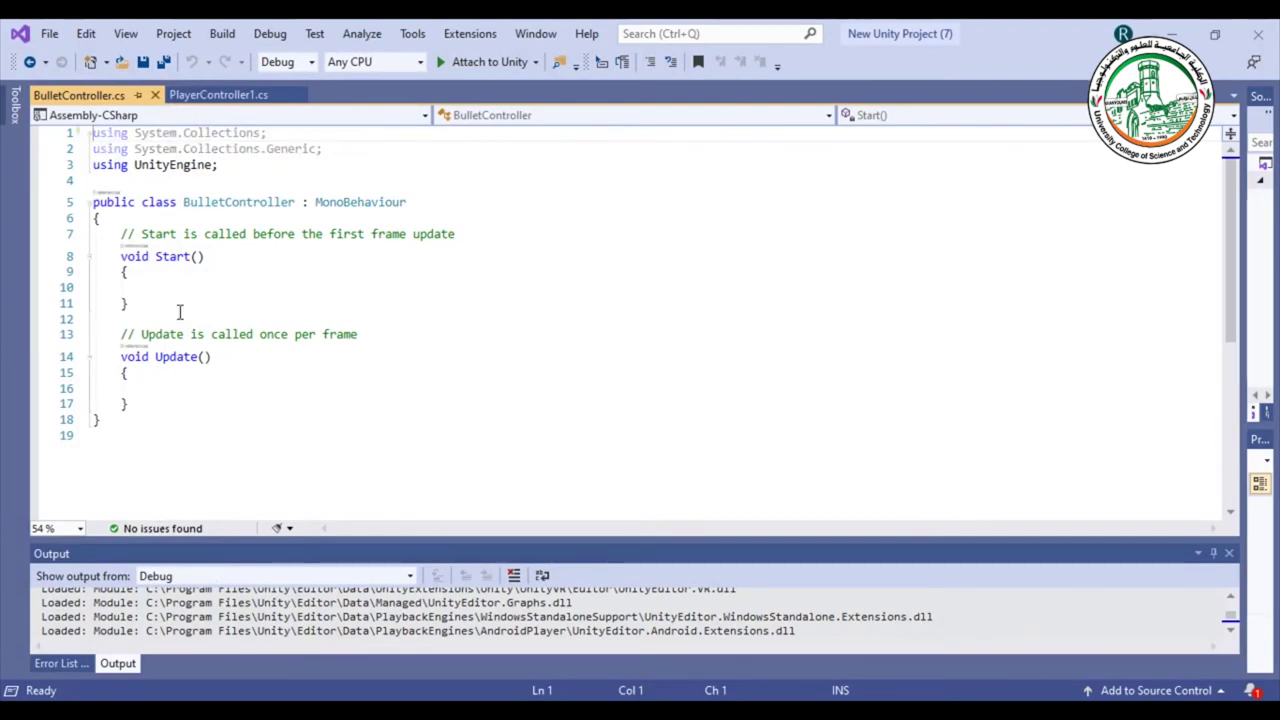
{"action": "left_click_drag", "start_coordinate": [1002, 24], "coordinate": [868, 89]}
{"action": "scroll", "coordinate": [828, 330], "scroll_direction": "down", "scroll_amount": 2}
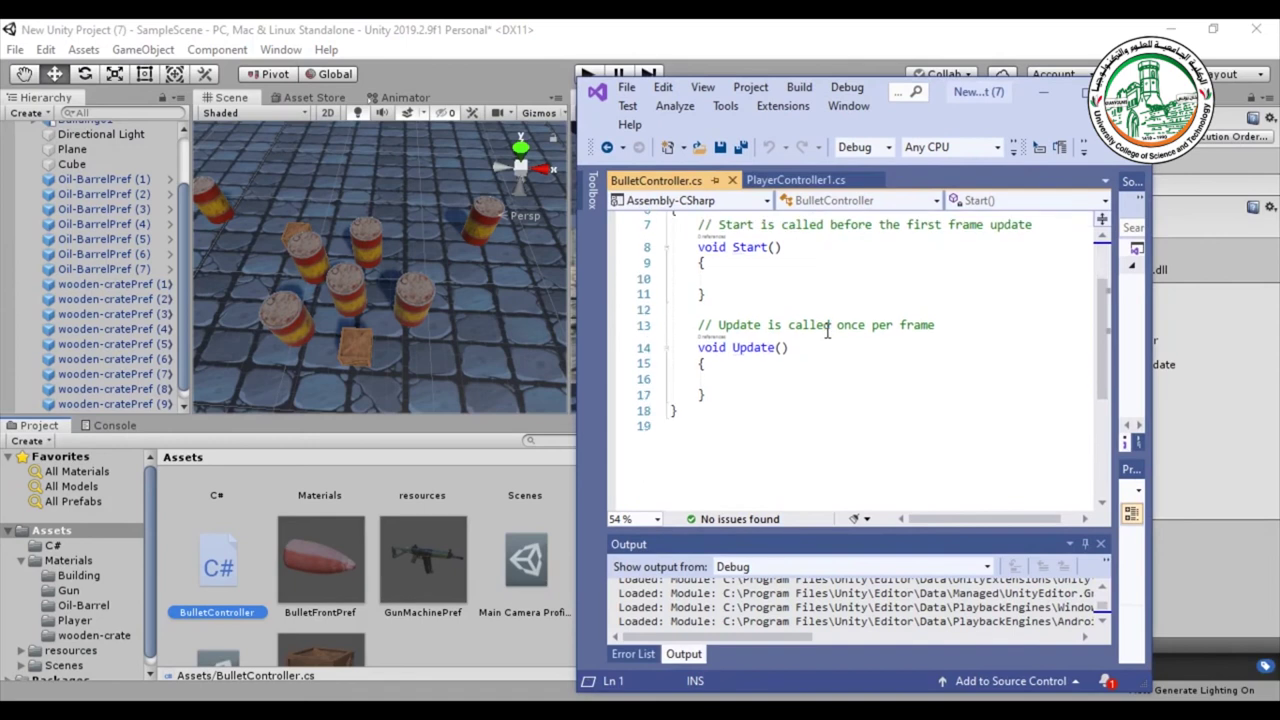
Add an OnCollisionEnter method between Start and Update in BulletController using the code completion suggestion
{"action": "left_click", "coordinate": [723, 309]}
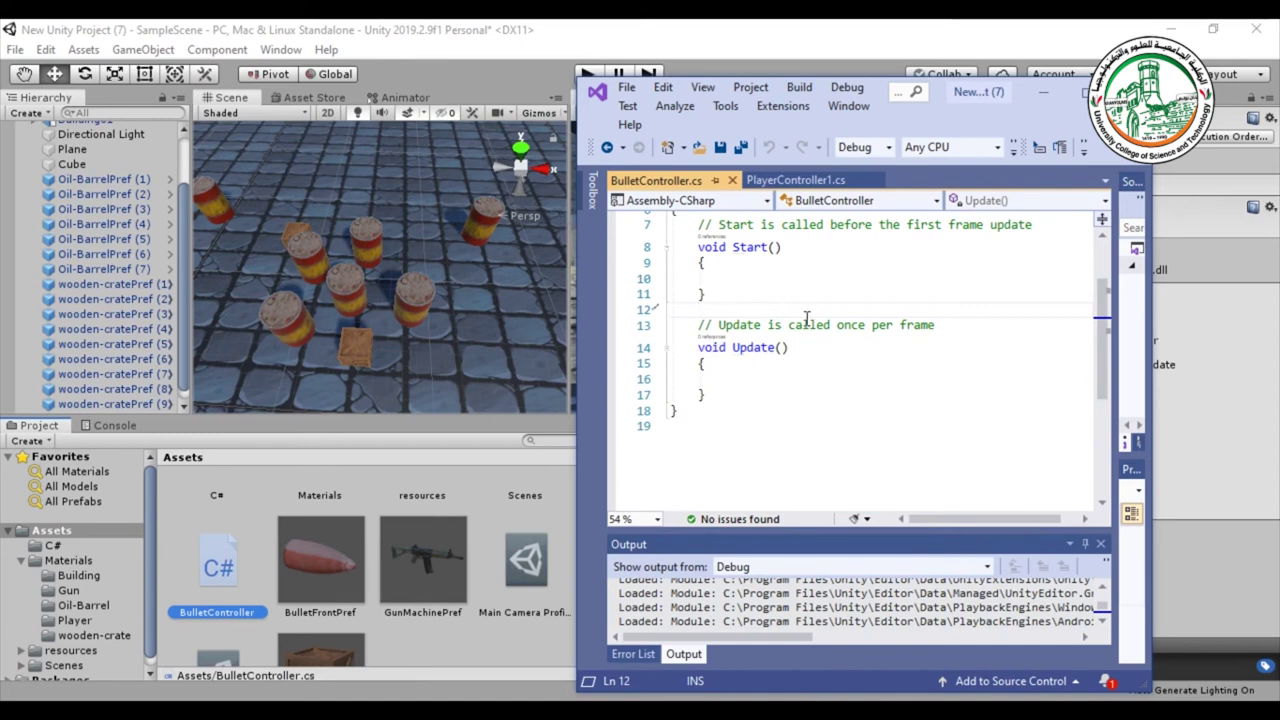
{"action": "key", "text": "Return"}
{"action": "key", "text": "Return"}
{"action": "key", "text": "Up"}
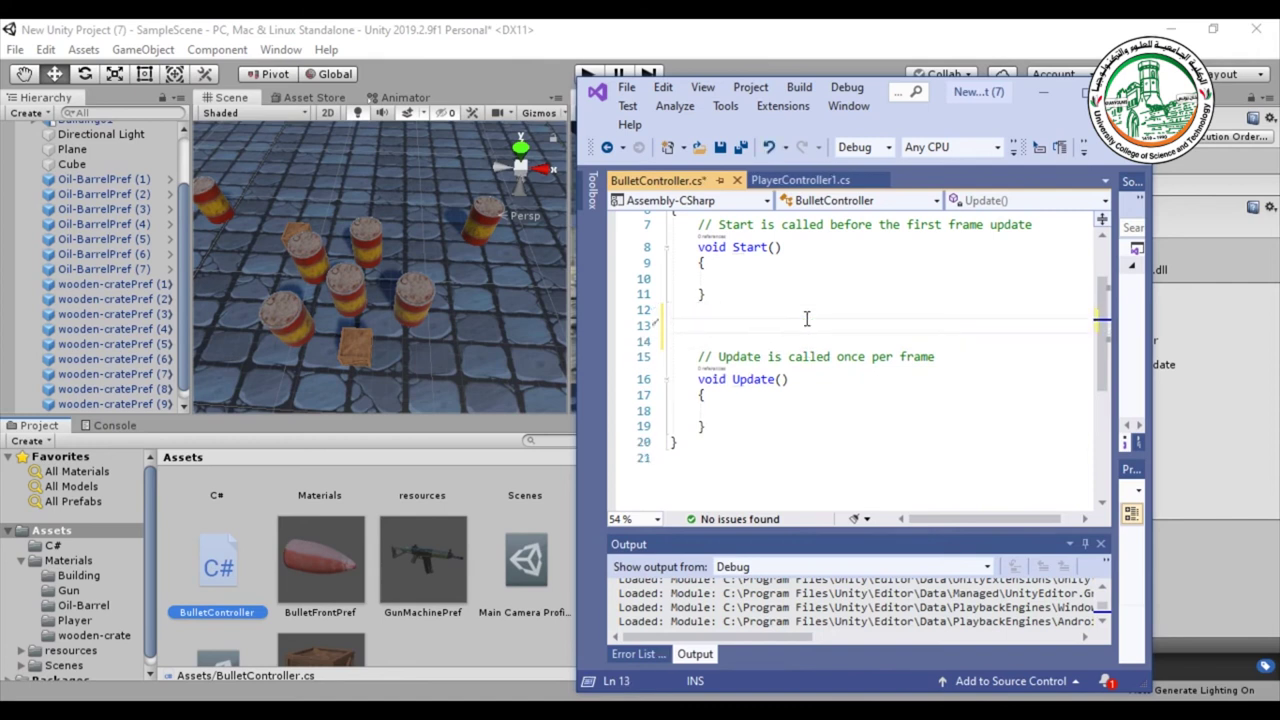
{"action": "type", "text": "void on"}
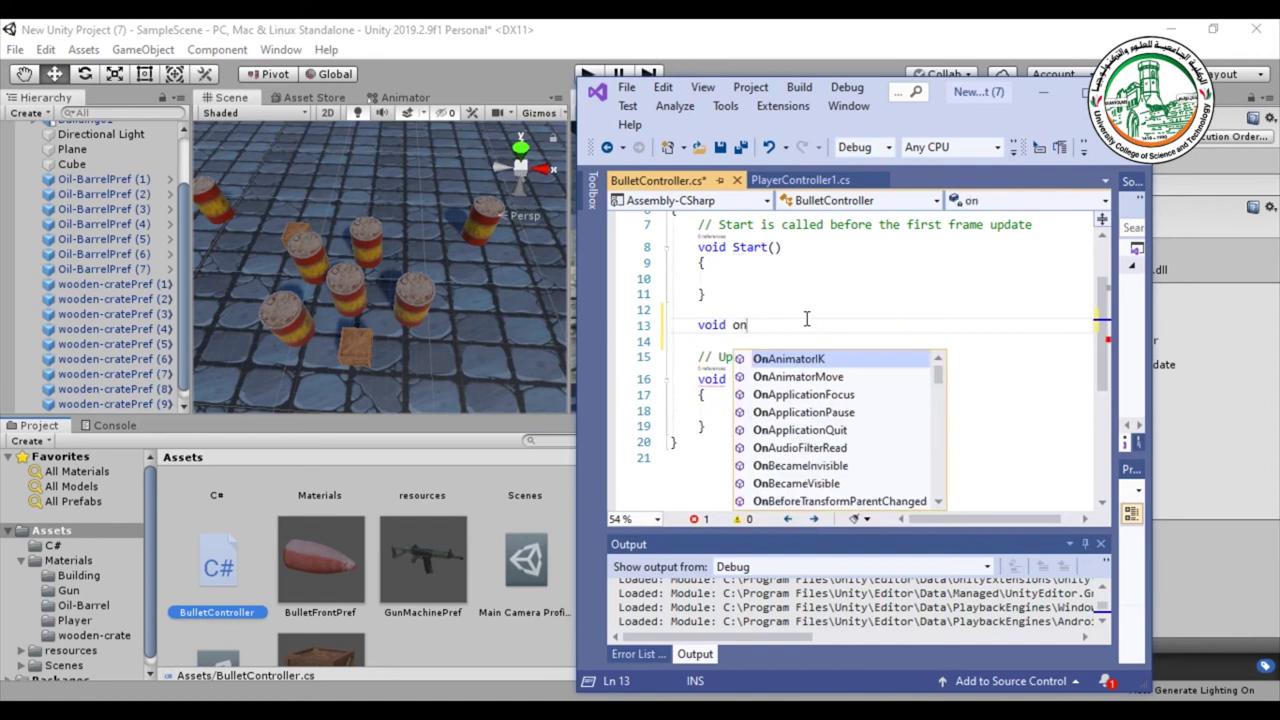
{"action": "type", "text": "c"}
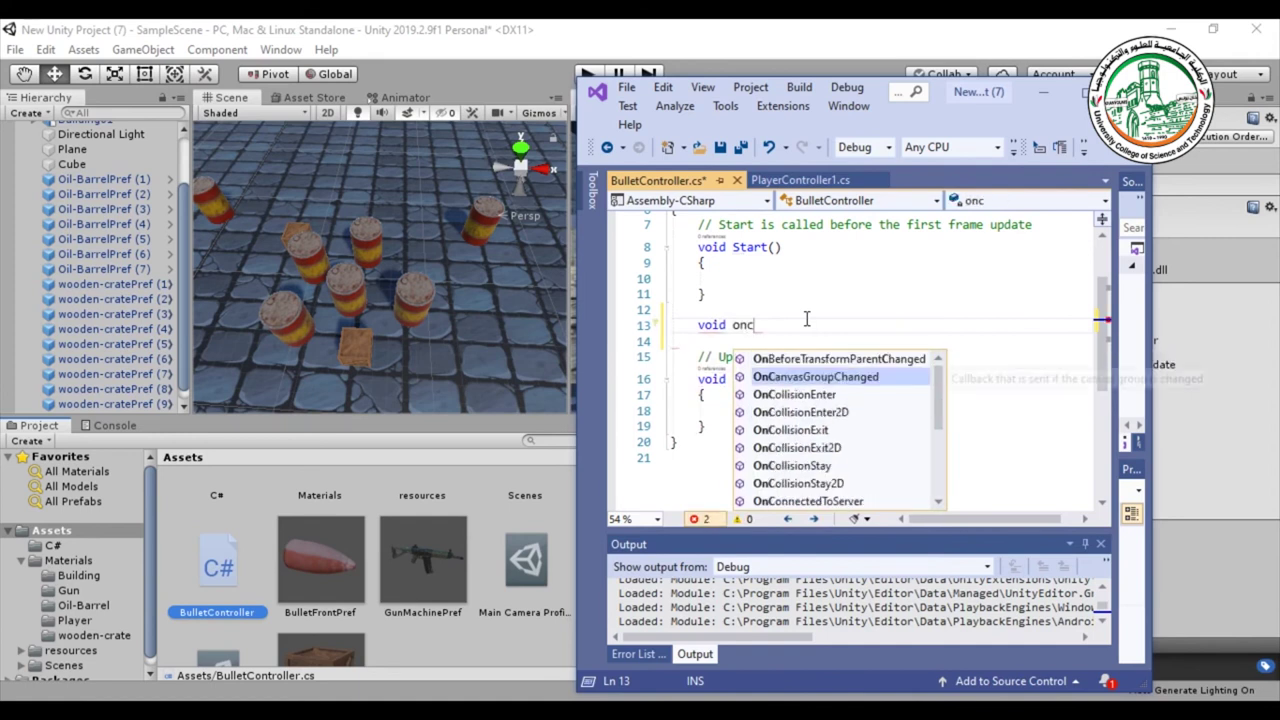
{"action": "type", "text": "oll"}
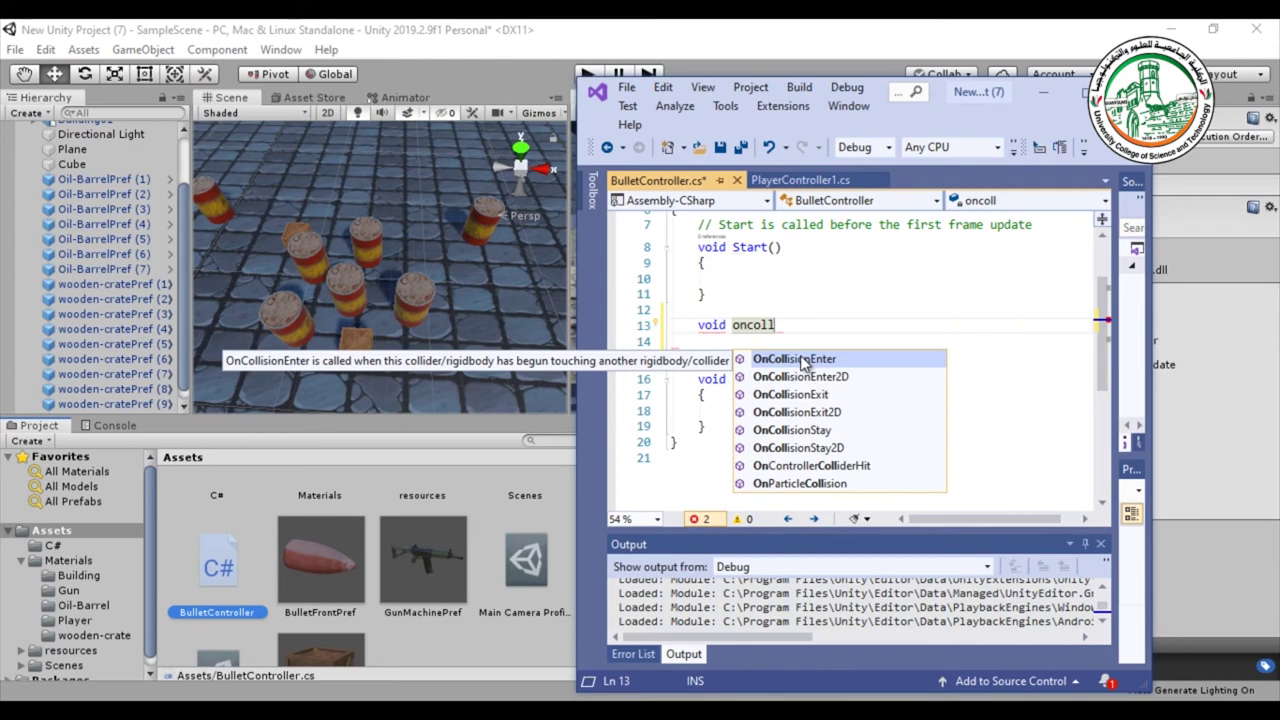
{"action": "double_click", "coordinate": [802, 362]}
Examine the OnCollisionEnter method, highlighting its Collision parameter and its whole block
{"action": "left_click_drag", "start_coordinate": [697, 324], "coordinate": [728, 397]}
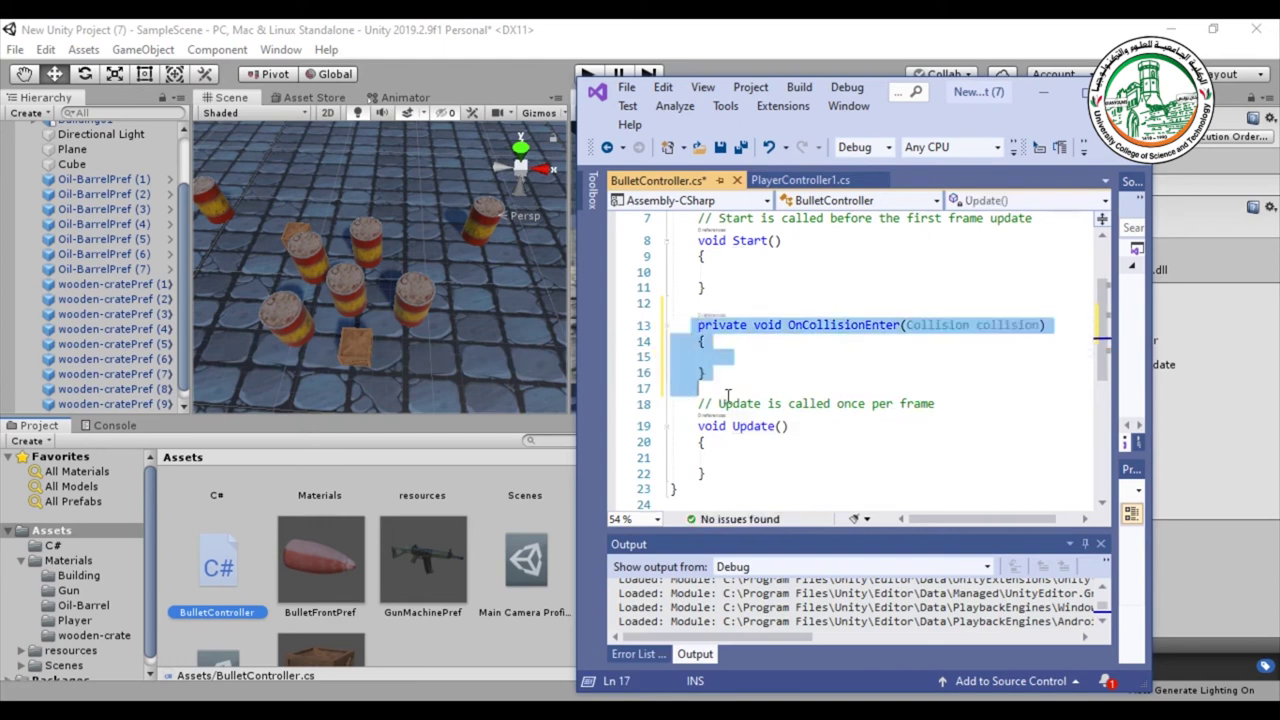
{"action": "left_click", "coordinate": [745, 325]}
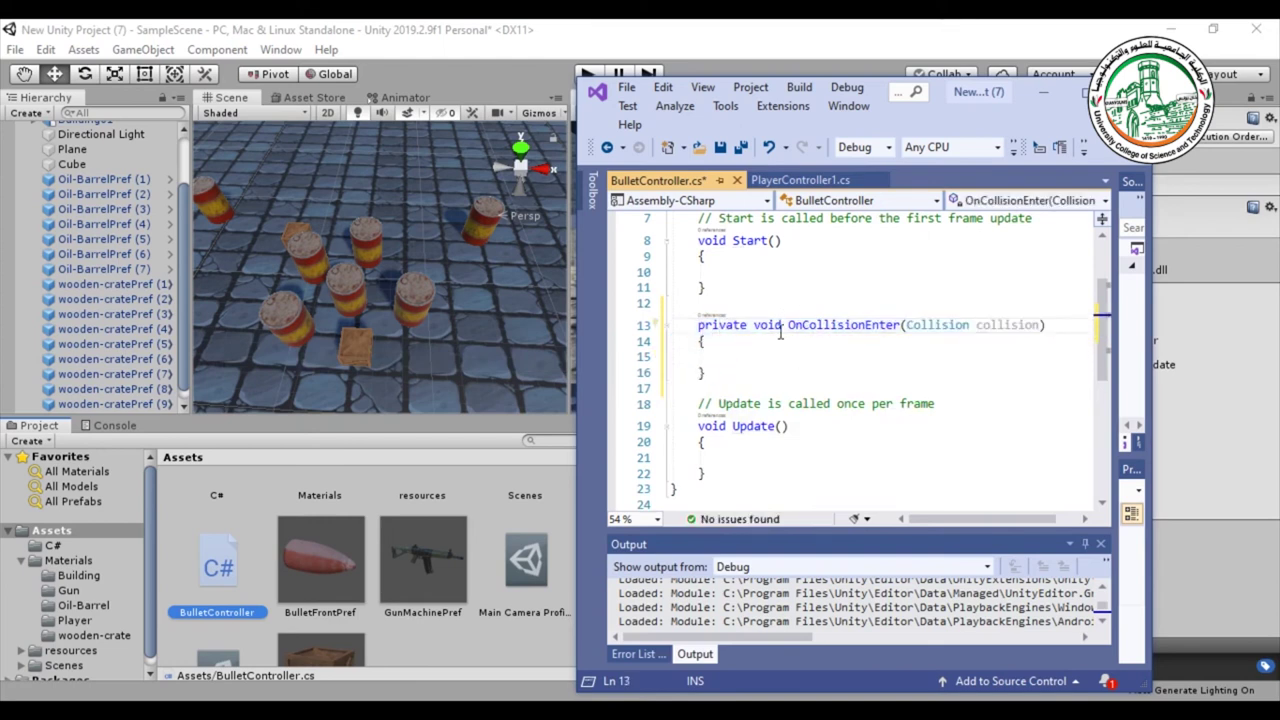
{"action": "left_click_drag", "start_coordinate": [906, 325], "coordinate": [1040, 325]}
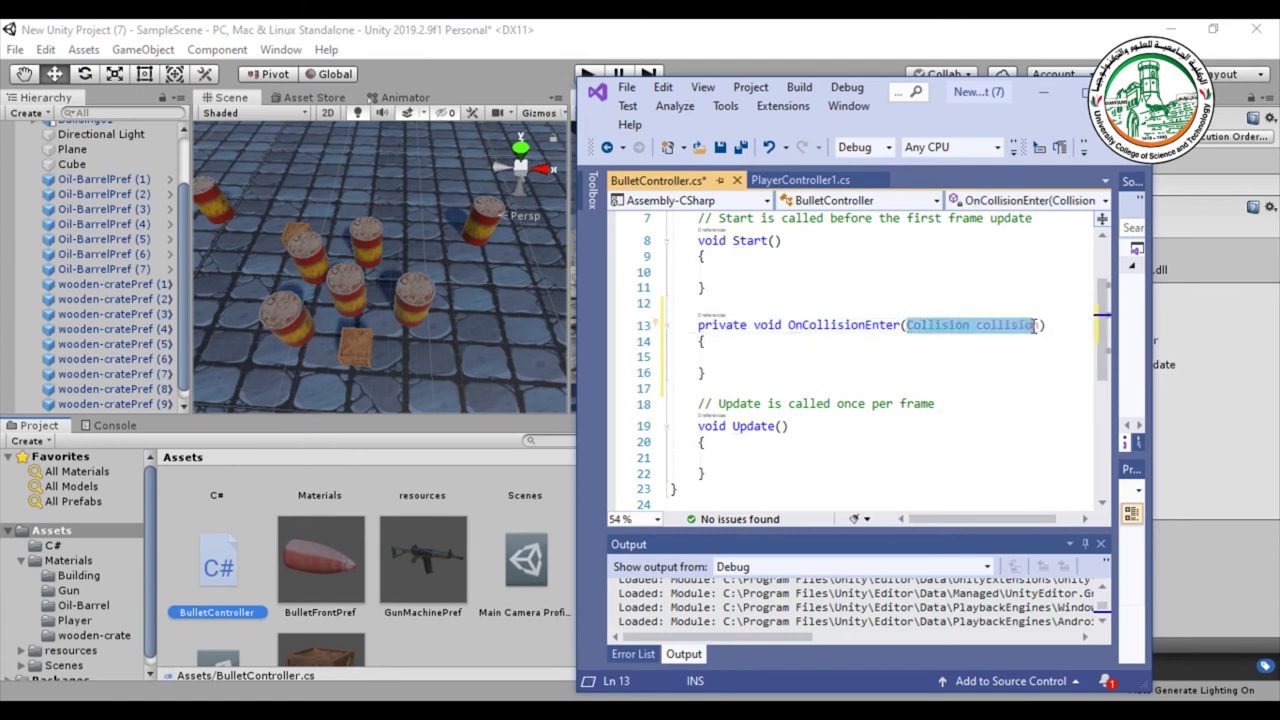
{"action": "left_click", "coordinate": [735, 350]}
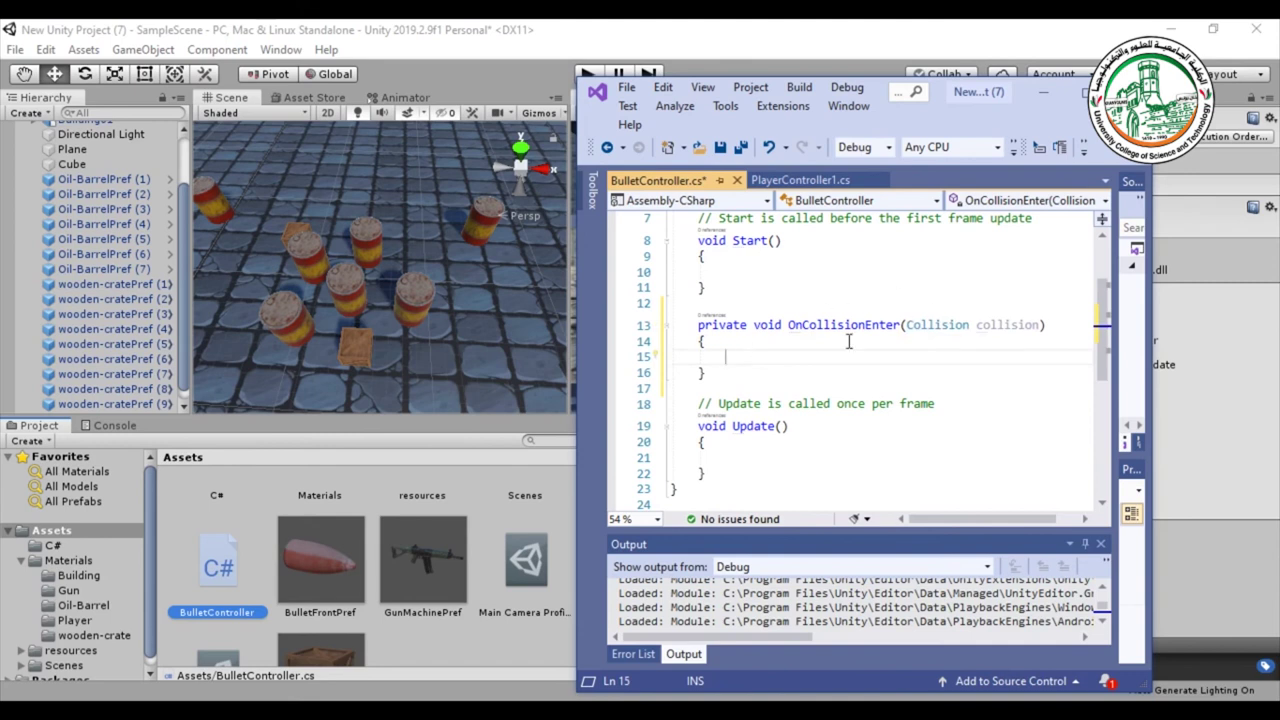
{"action": "left_click", "coordinate": [691, 330]}
{"action": "left_click_drag", "start_coordinate": [691, 330], "coordinate": [710, 378]}
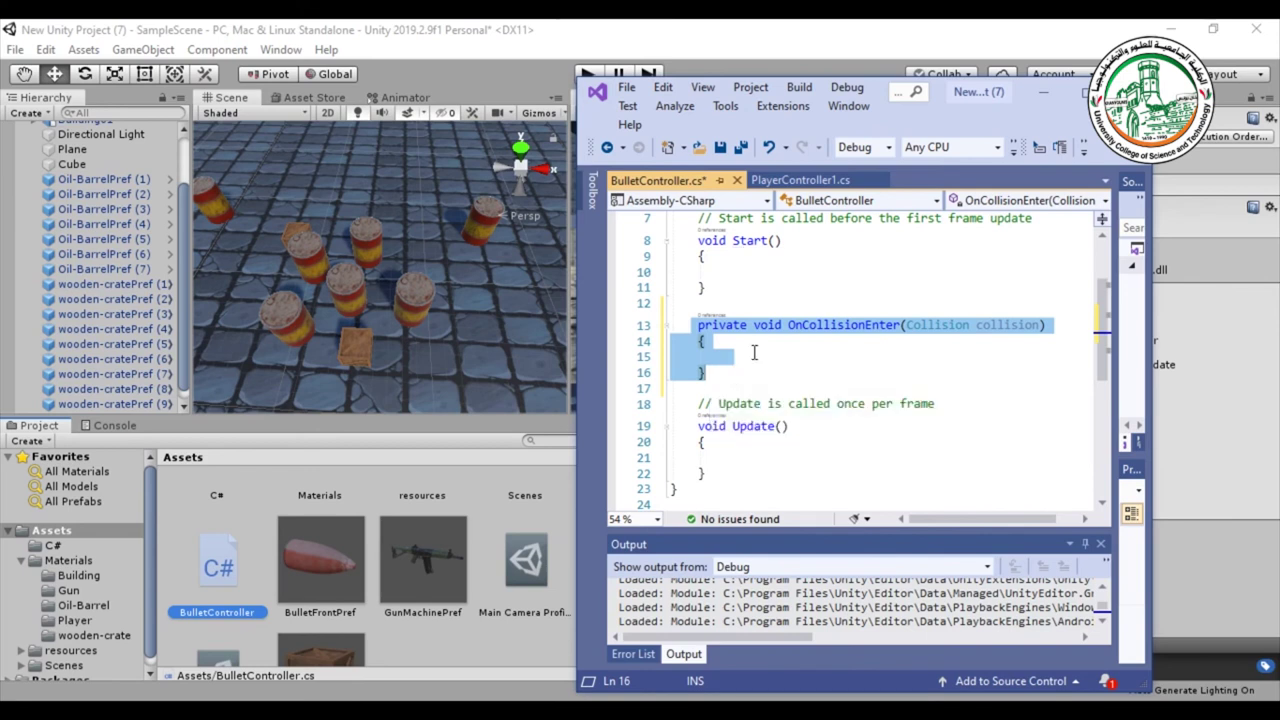
{"action": "left_click", "coordinate": [672, 325]}
{"action": "left_click", "coordinate": [707, 378], "text": "shift"}
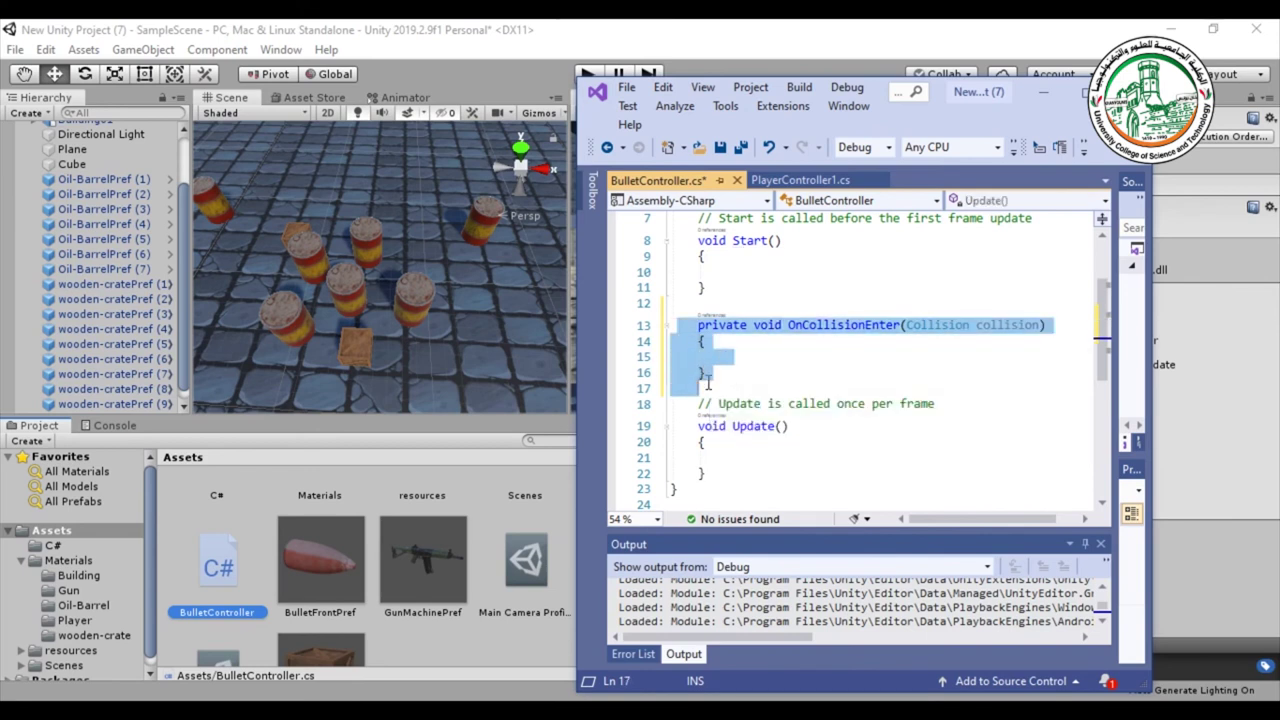